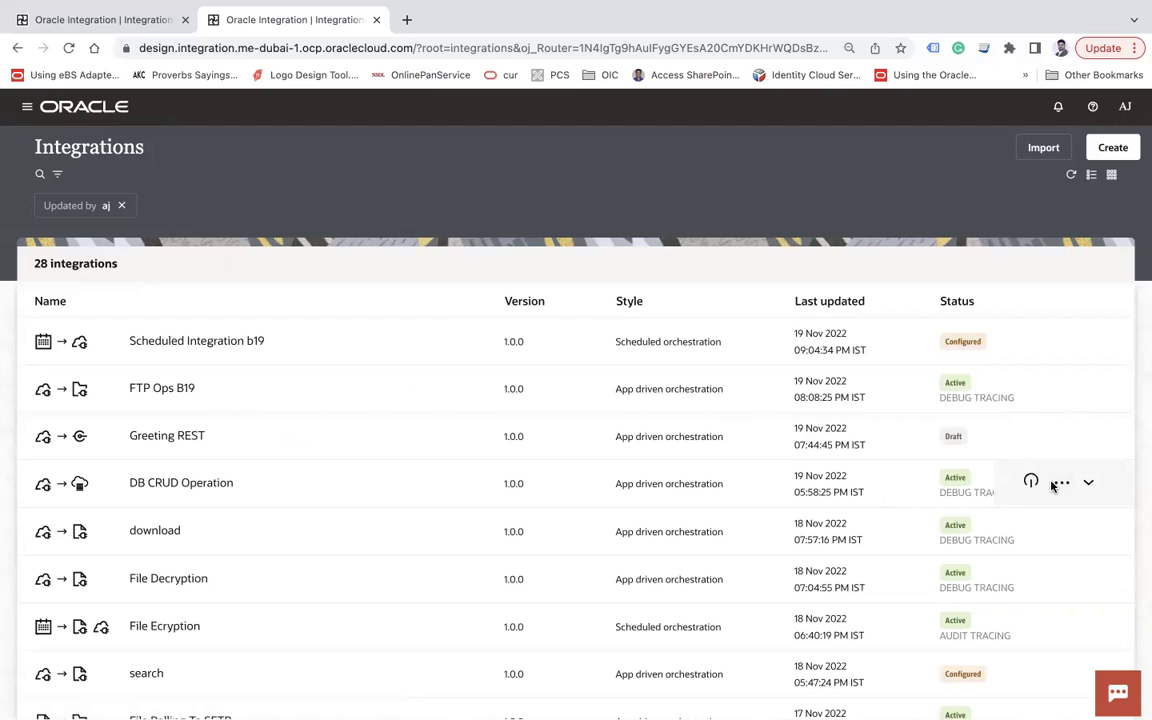
Step: Run the DB CRUD Operation integration with the GetEmployees (GET) operation
left_click(1058, 486)
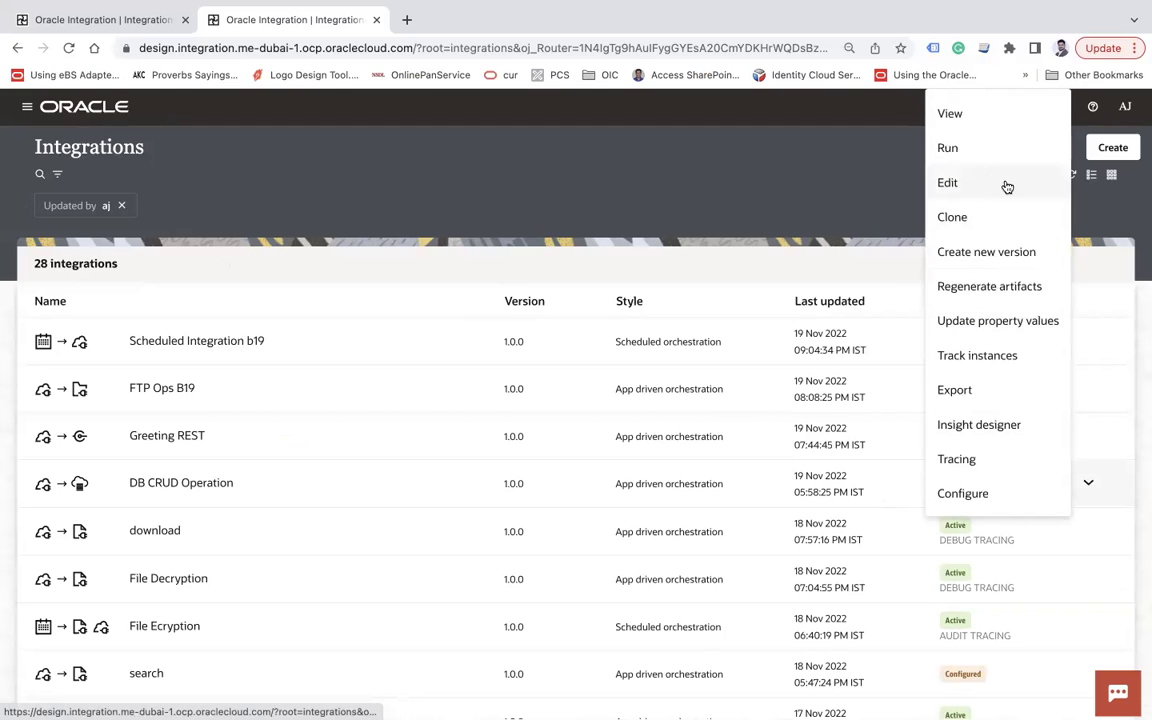
left_click(977, 150)
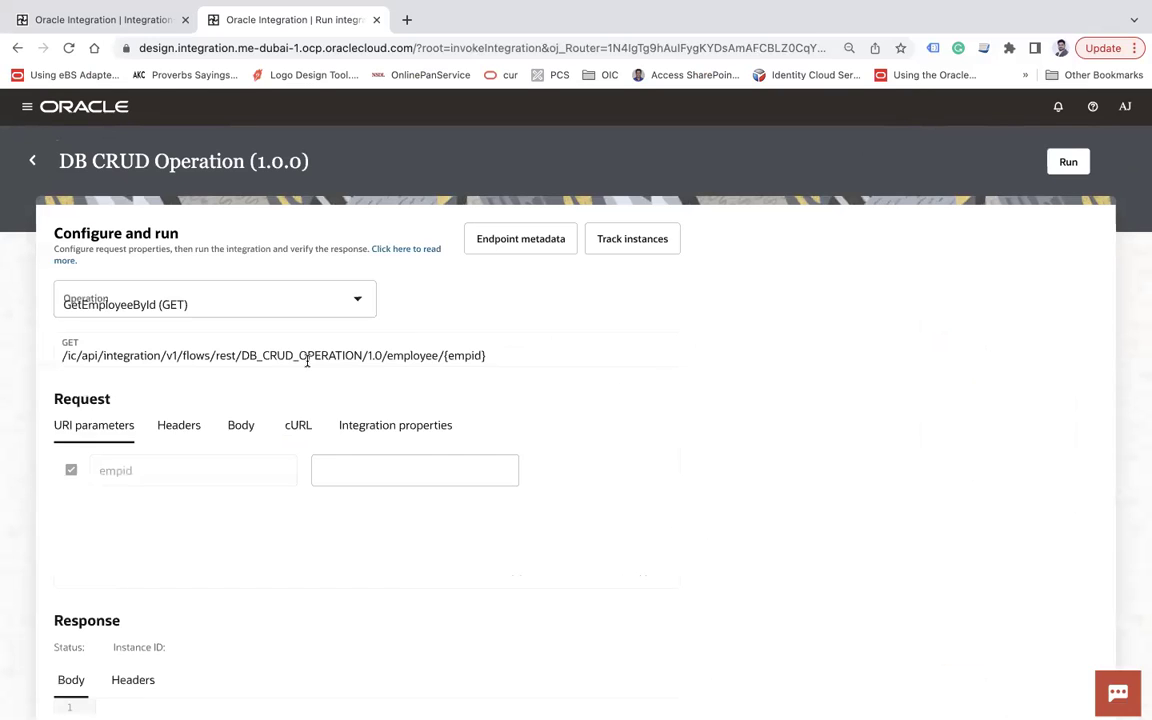
left_click(233, 293)
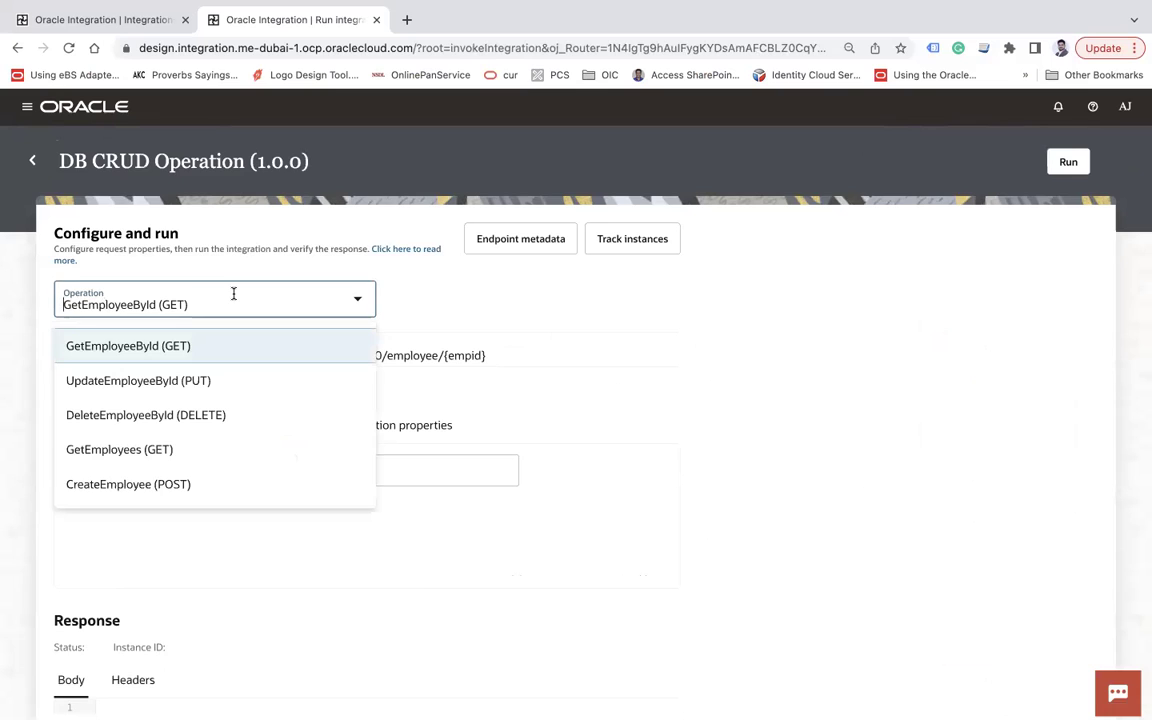
left_click(105, 455)
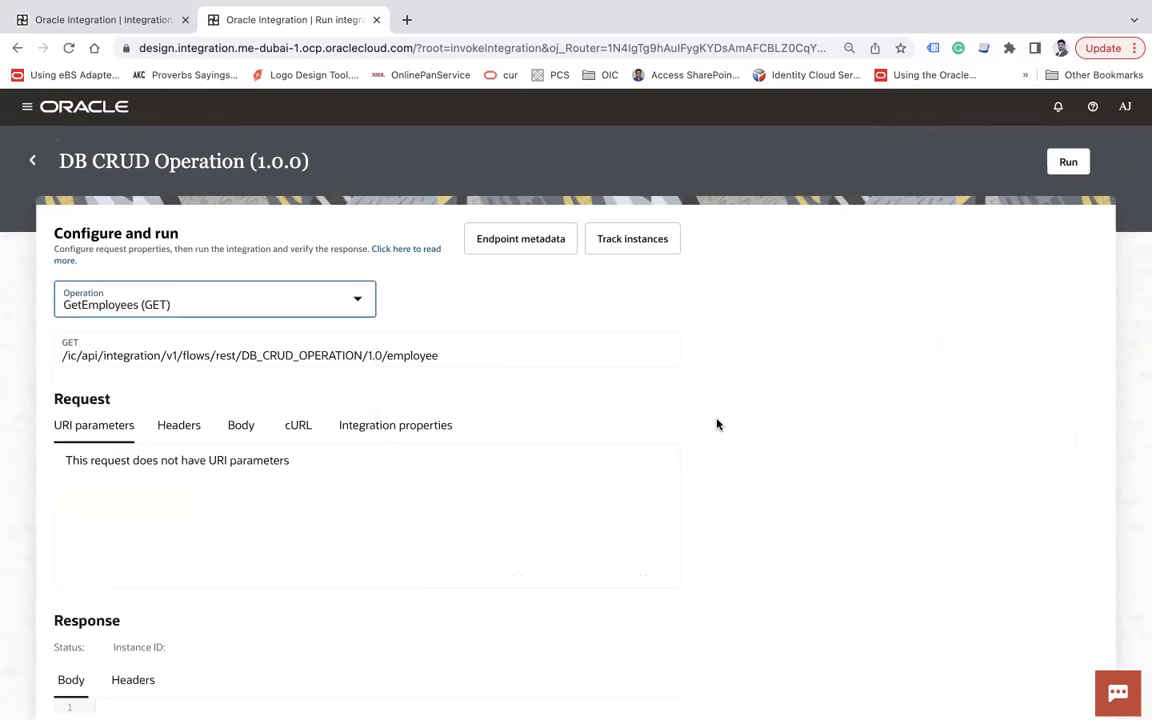
left_click(1068, 163)
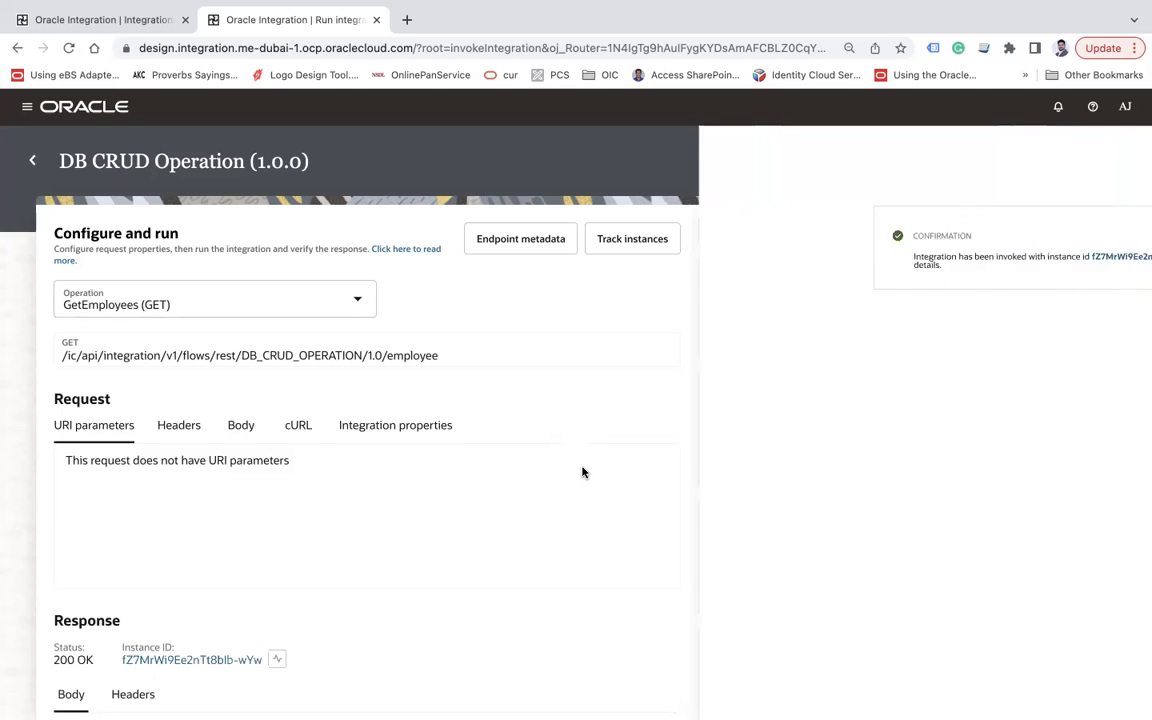
Step: Search the response body for the status value NEW, close the activity stream, and read through the employee records
scroll(582, 472, "down", 3)
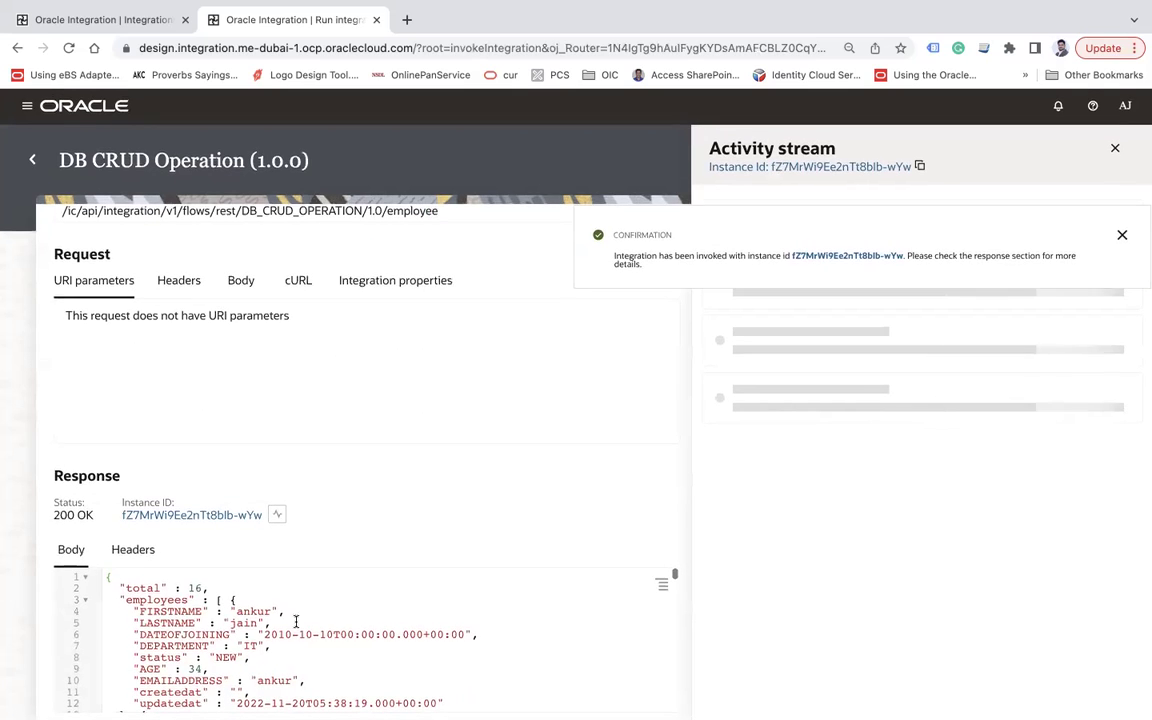
left_click(152, 658)
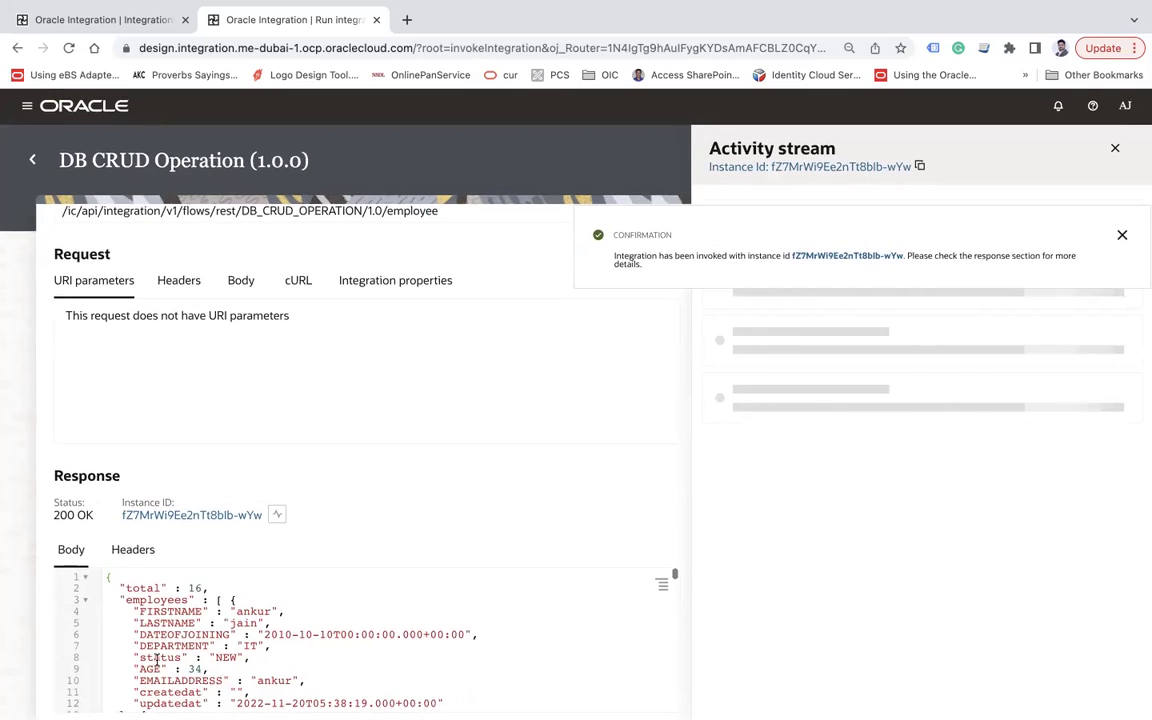
left_click(1121, 236)
left_click(228, 656)
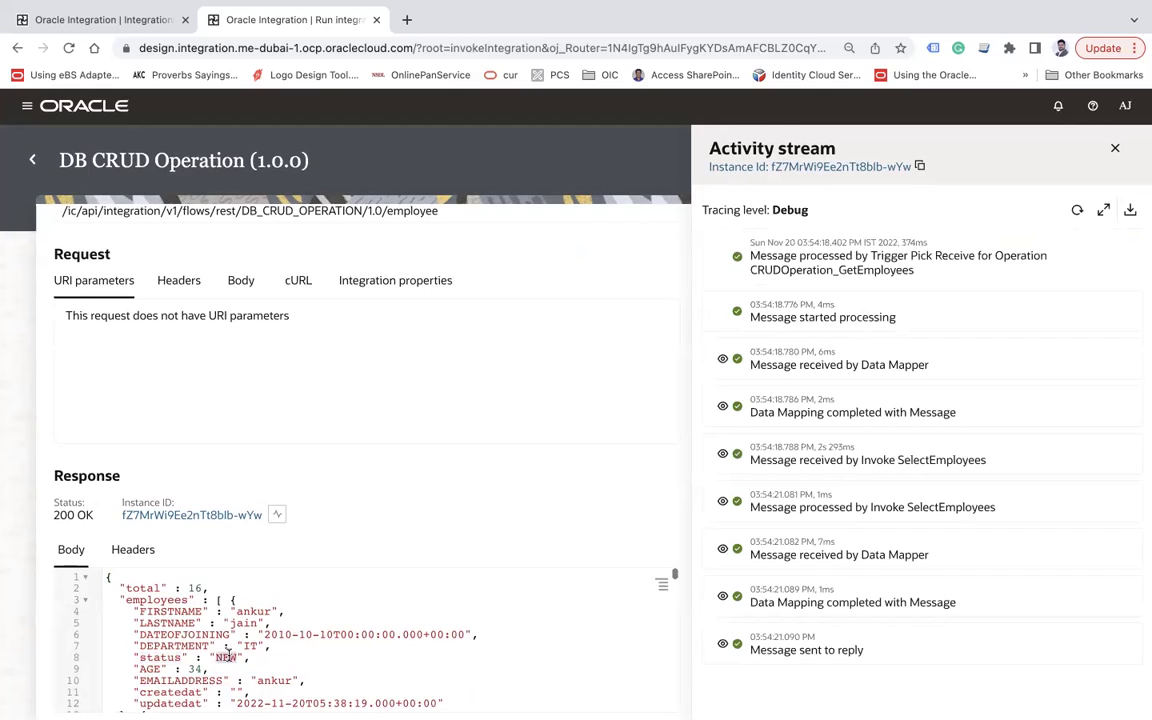
key("ctrl+f")
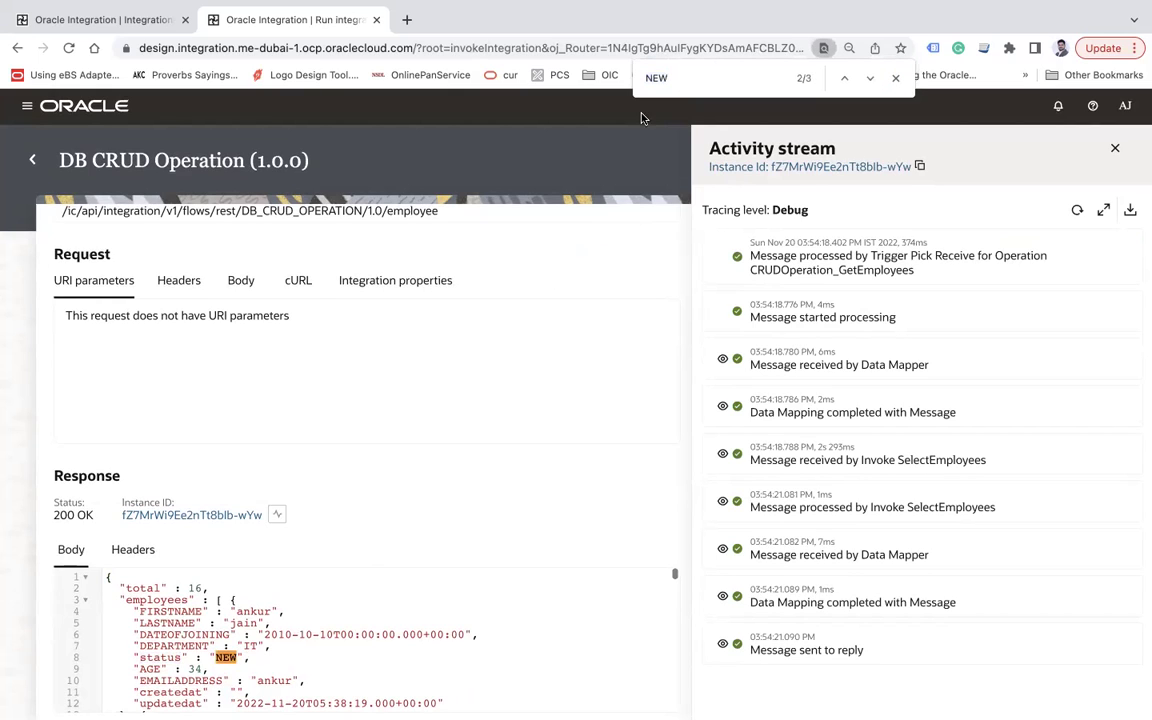
left_click(1115, 148)
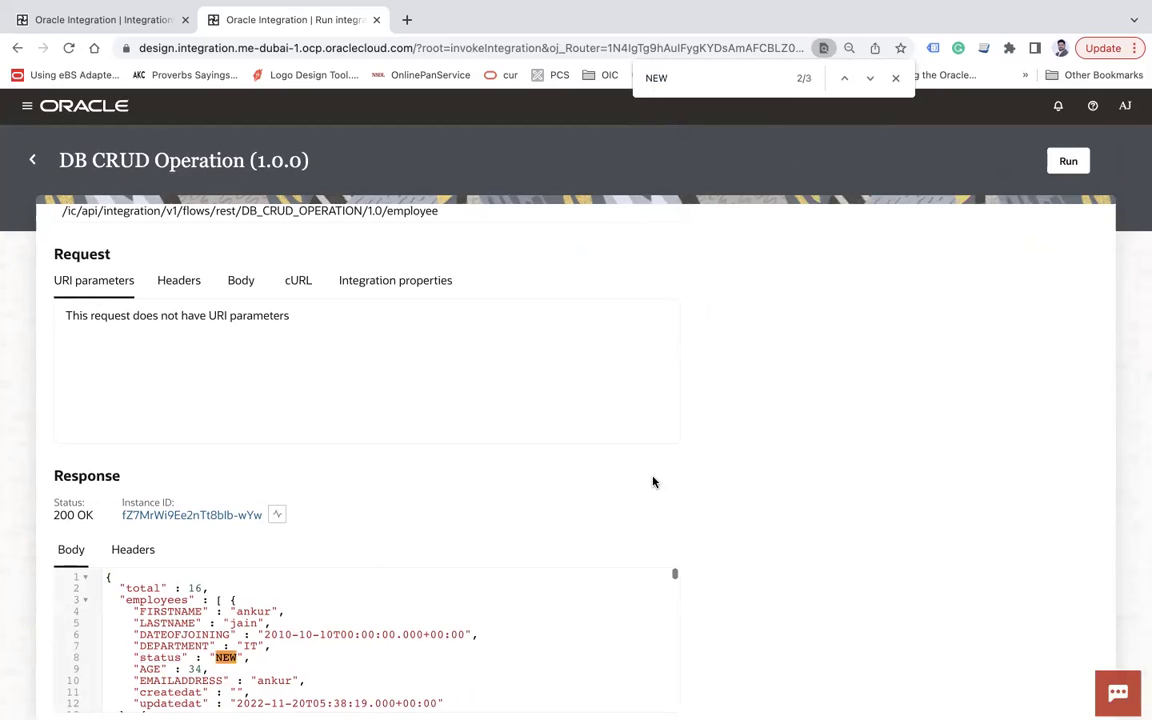
scroll(478, 633, "down", 10)
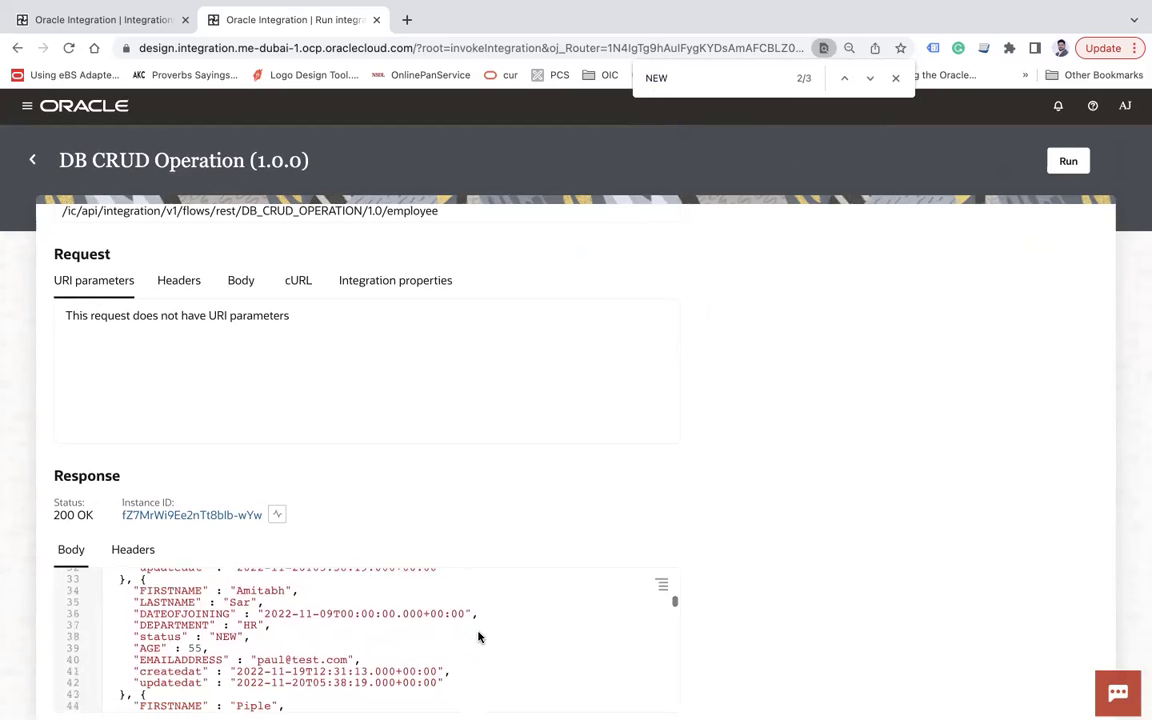
scroll(371, 637, "down", 20)
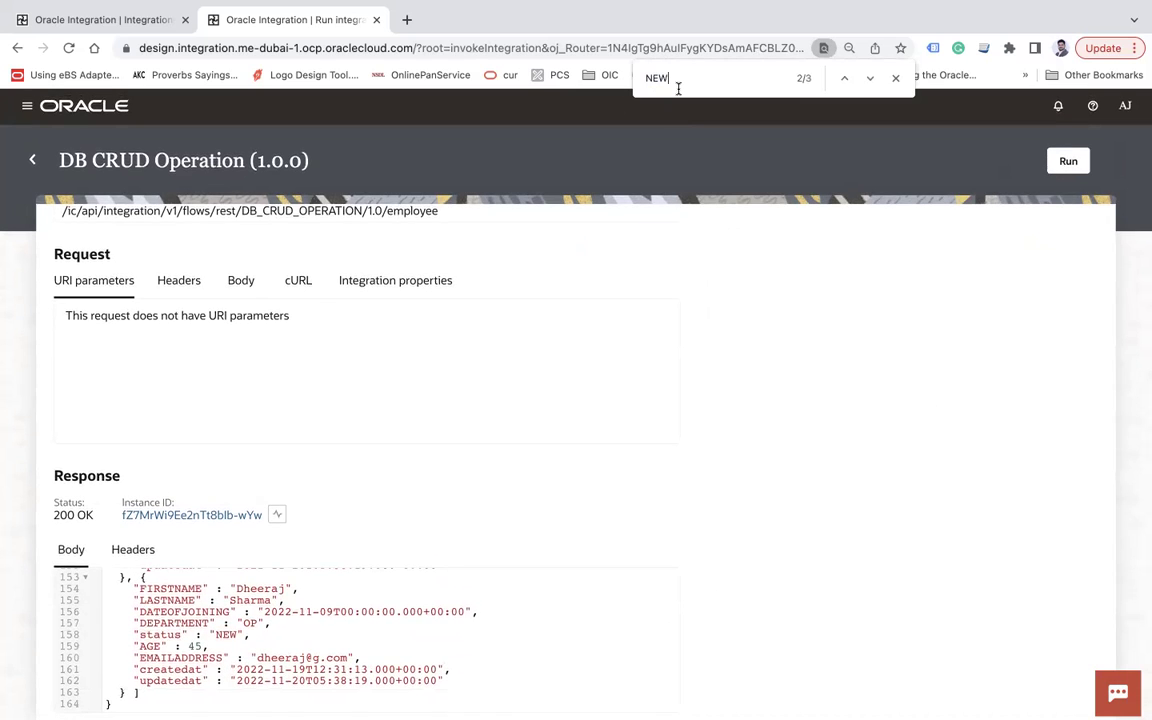
Step: Step through the NEW matches on the page and review the first employee records in the response
key("Return")
key("Return")
key("Return")
key("Return")
key("Return")
key("Return")
key("Return")
key("Return")
key("Return")
key("Return")
scroll(347, 633, "up", 15)
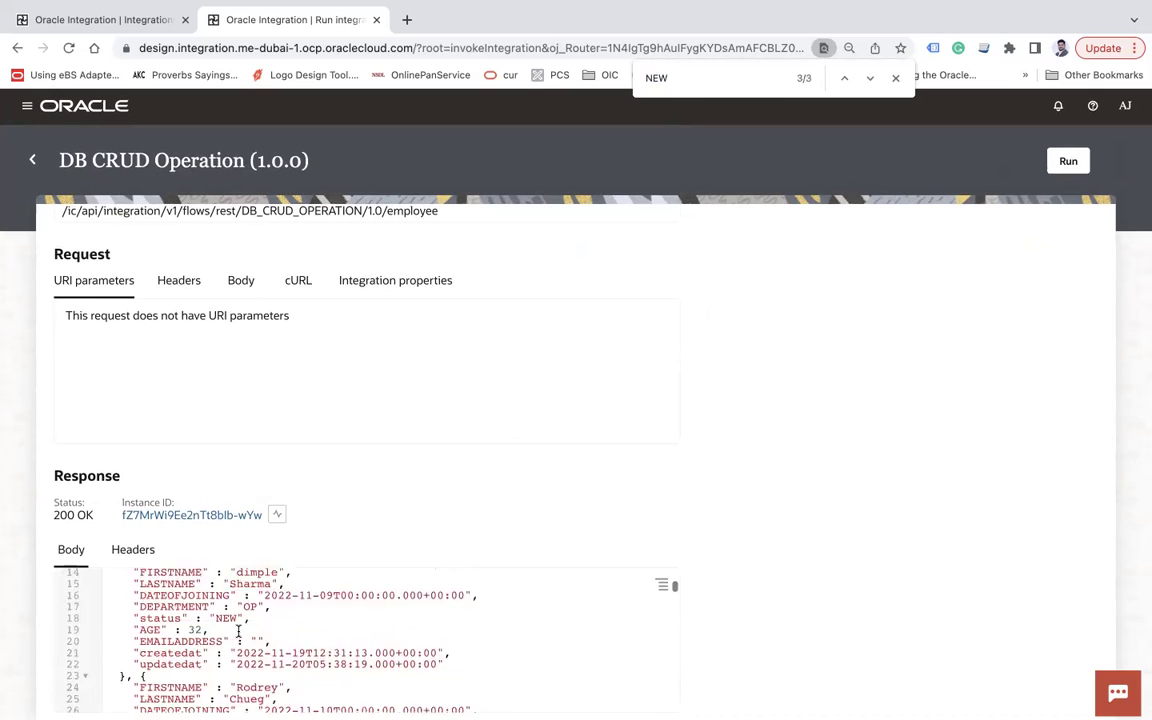
scroll(239, 630, "up", 3)
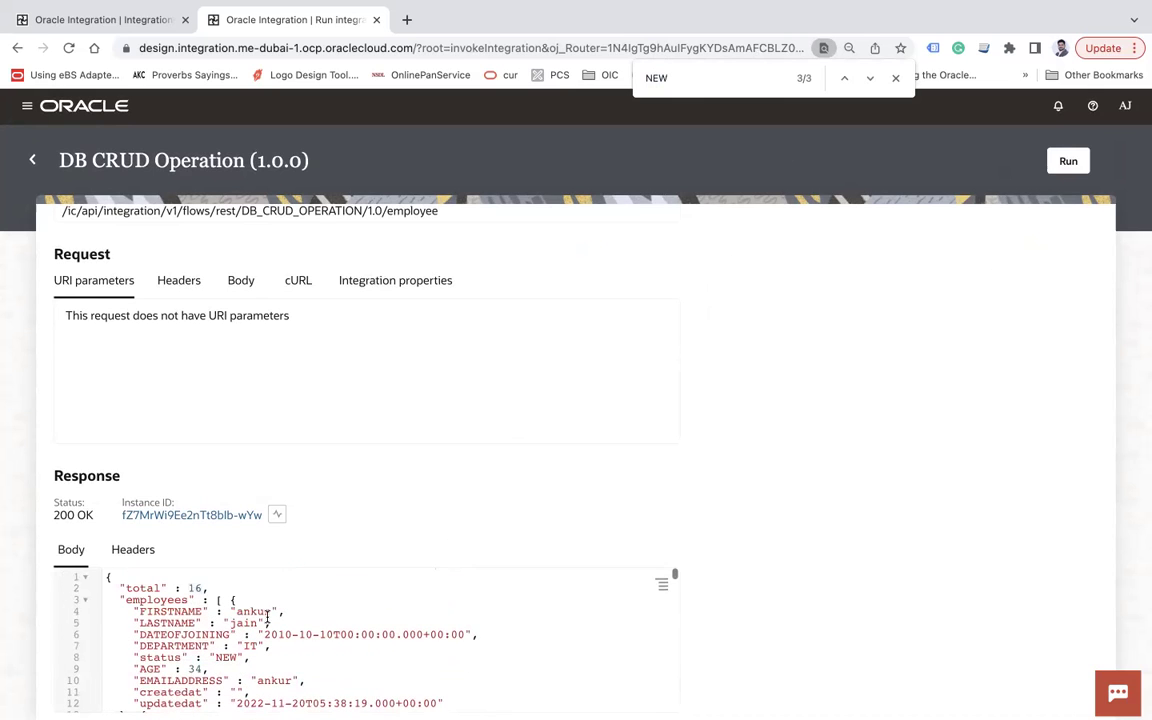
Step: Copy the entire JSON response body and open JSON Formatter & Validator from a web search for "prettify json online"
key("ctrl+a")
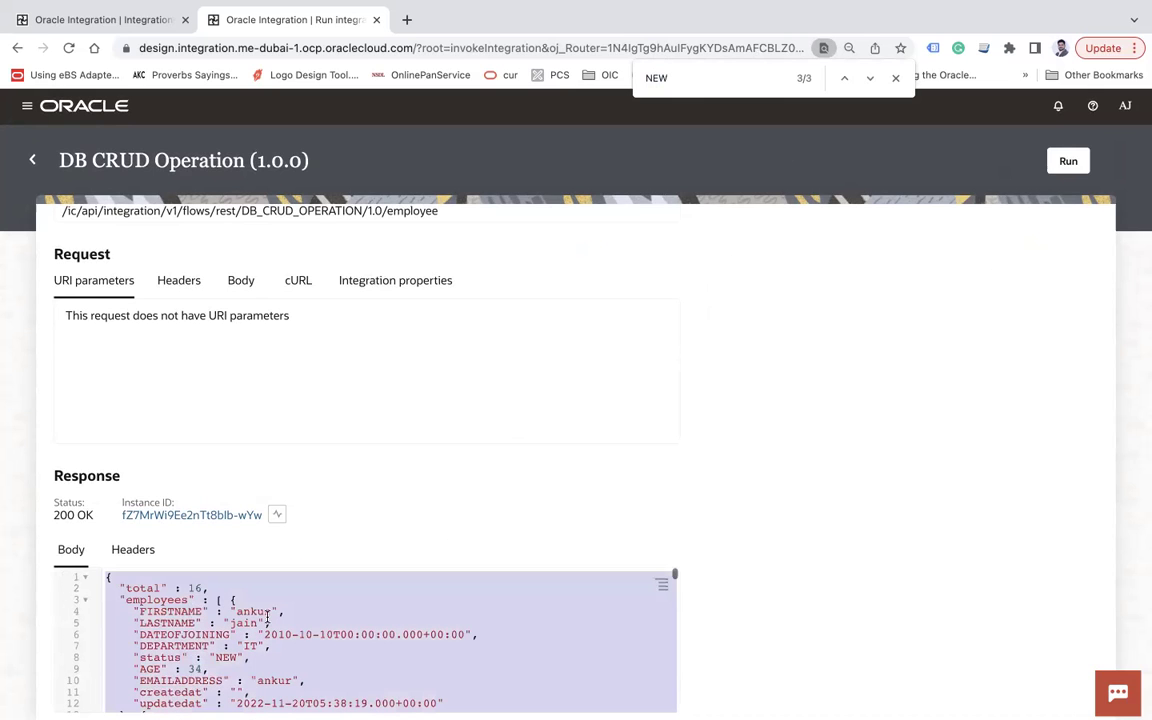
left_click(406, 20)
type("preti")
key("BackSpace")
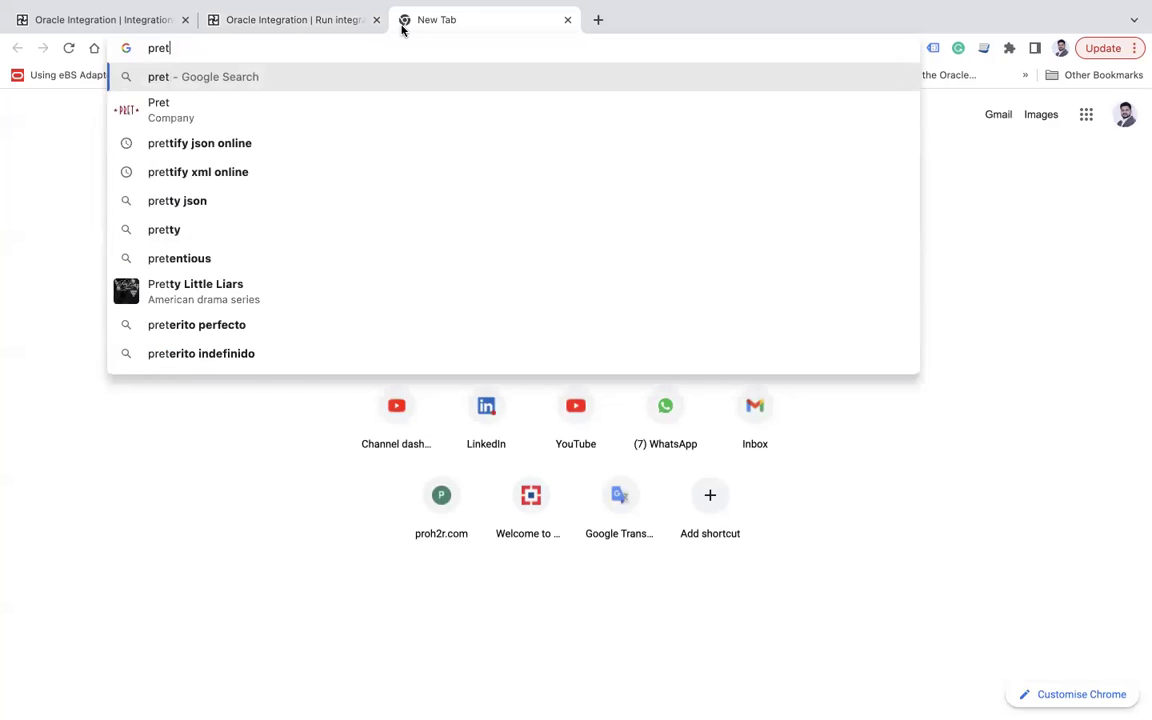
key("Down")
key("Down")
key("Return")
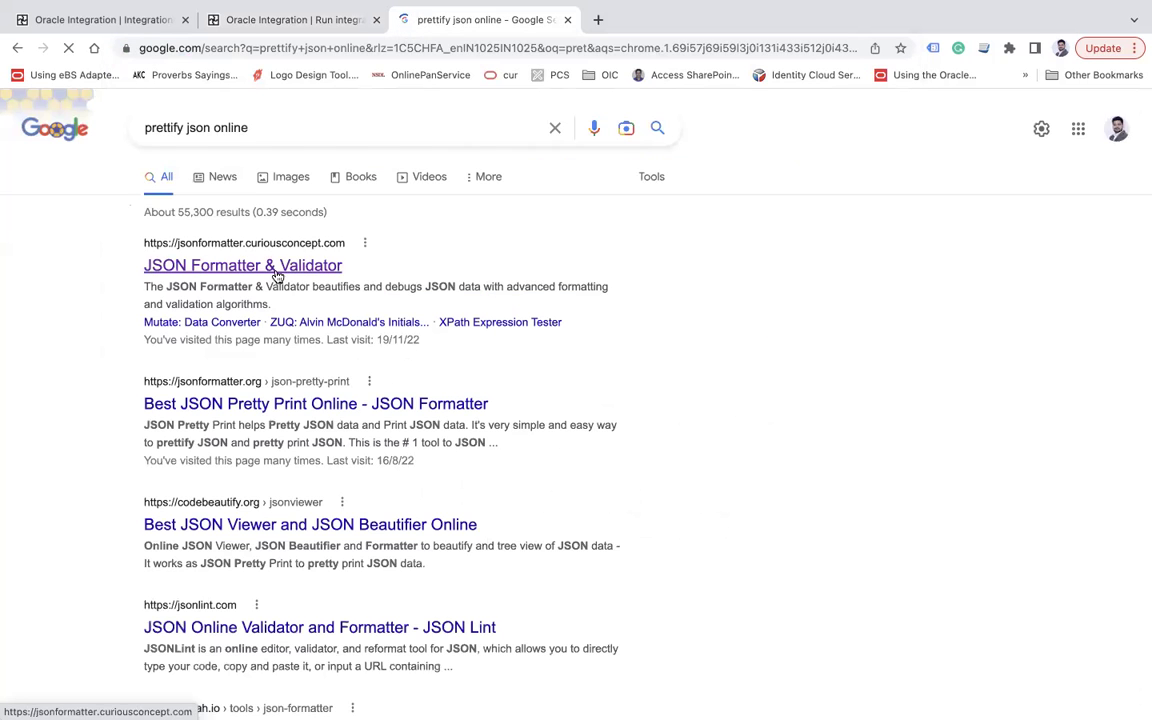
left_click(274, 265)
Step: Paste the copied employee response as the JSON data and process it
left_click(368, 296)
key("ctrl+v")
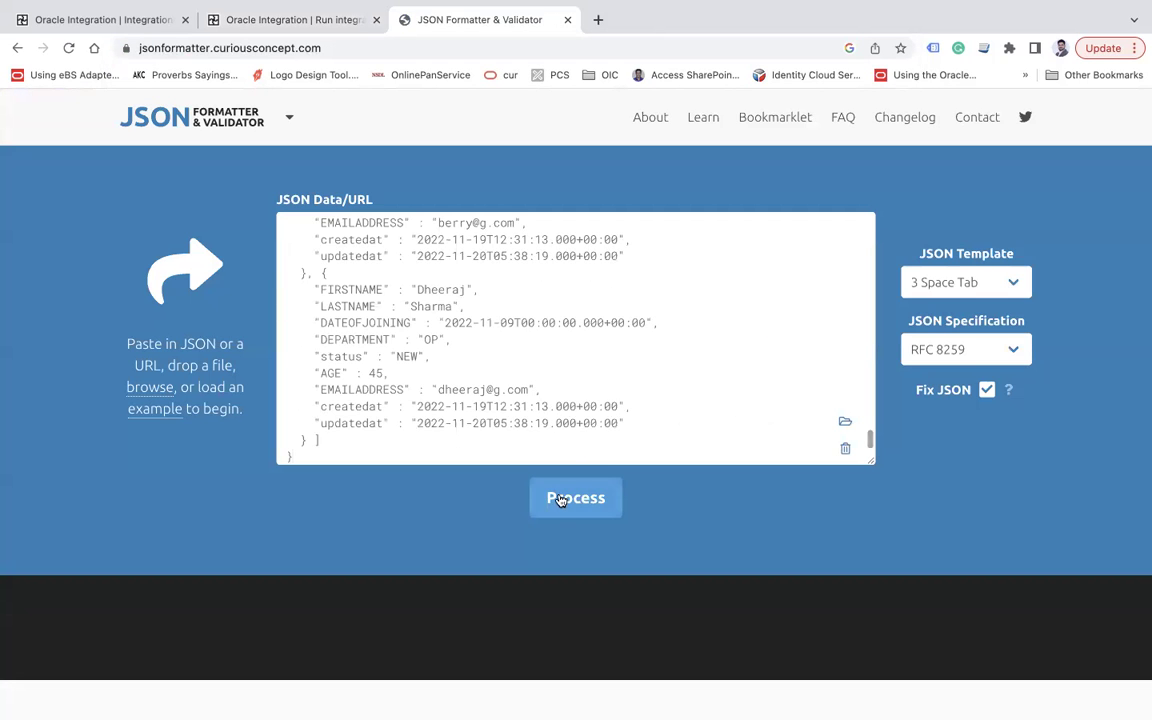
left_click(565, 500)
Step: Check the status value of the individual employee records in the formatted JSON data
scroll(565, 496, "down", 5)
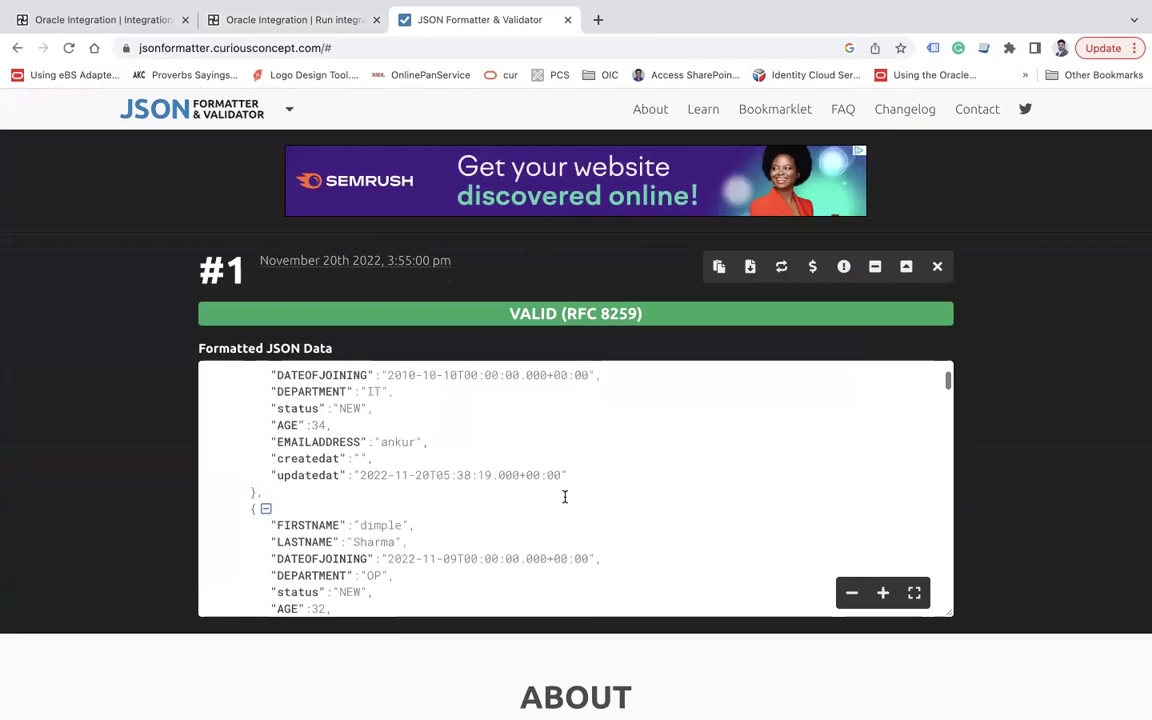
scroll(430, 500, "up", 1)
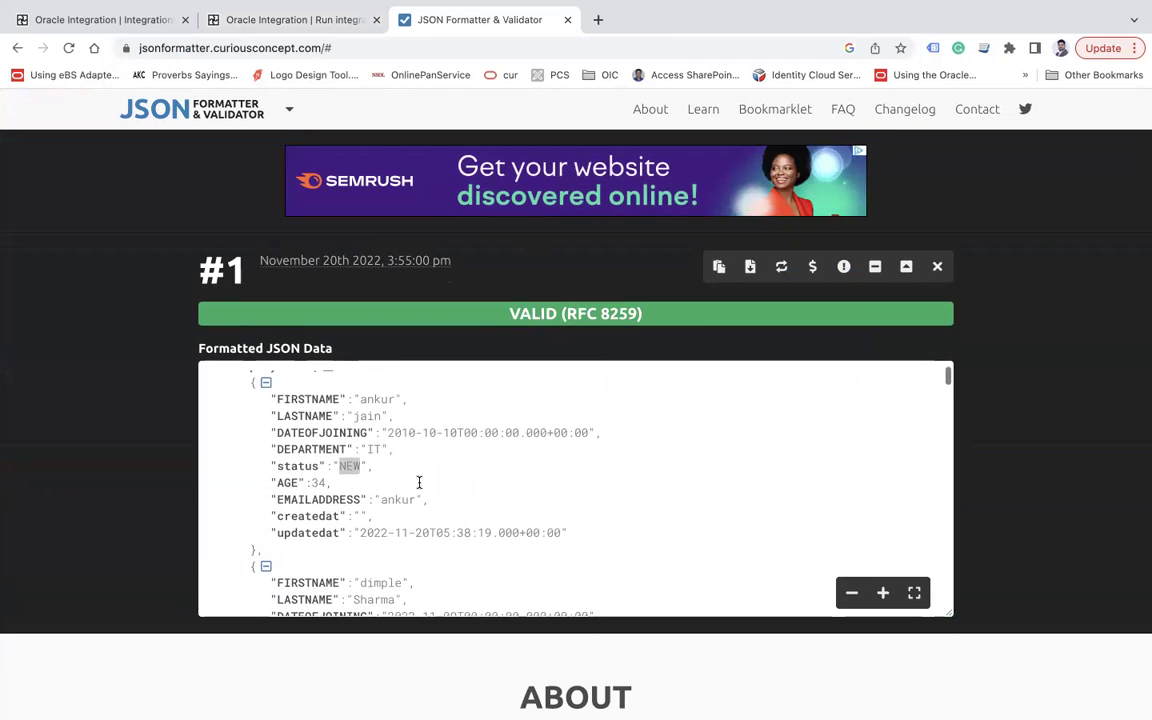
scroll(421, 497, "down", 2)
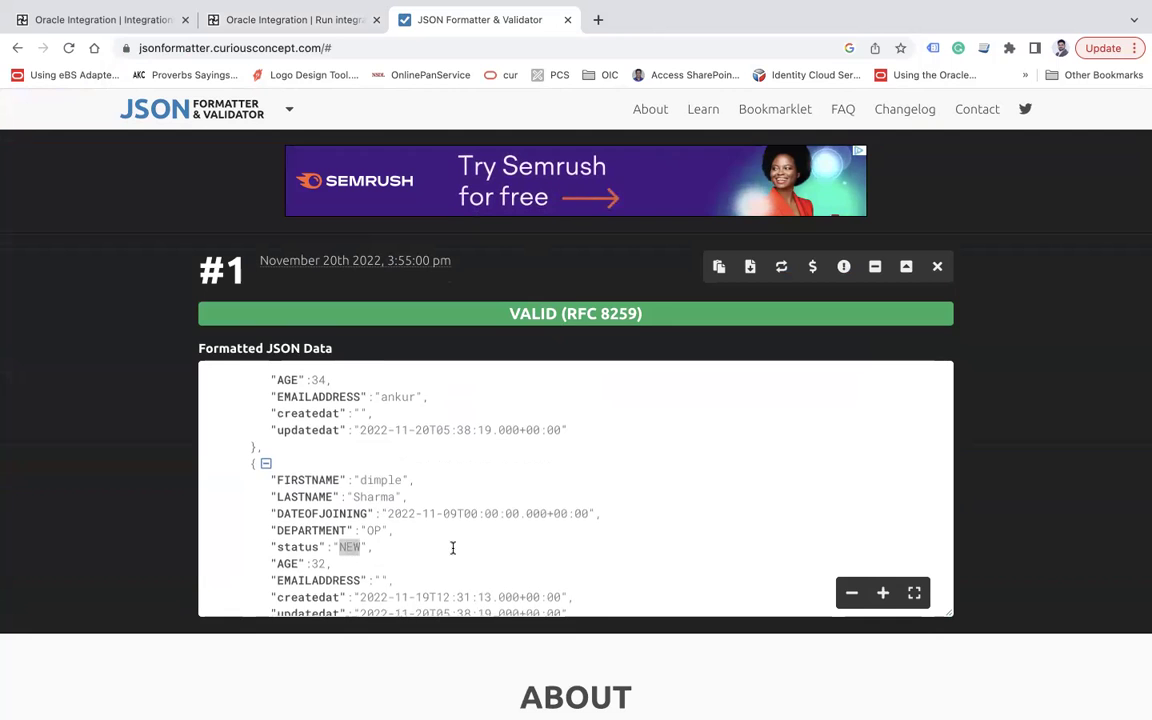
scroll(452, 545, "down", 4)
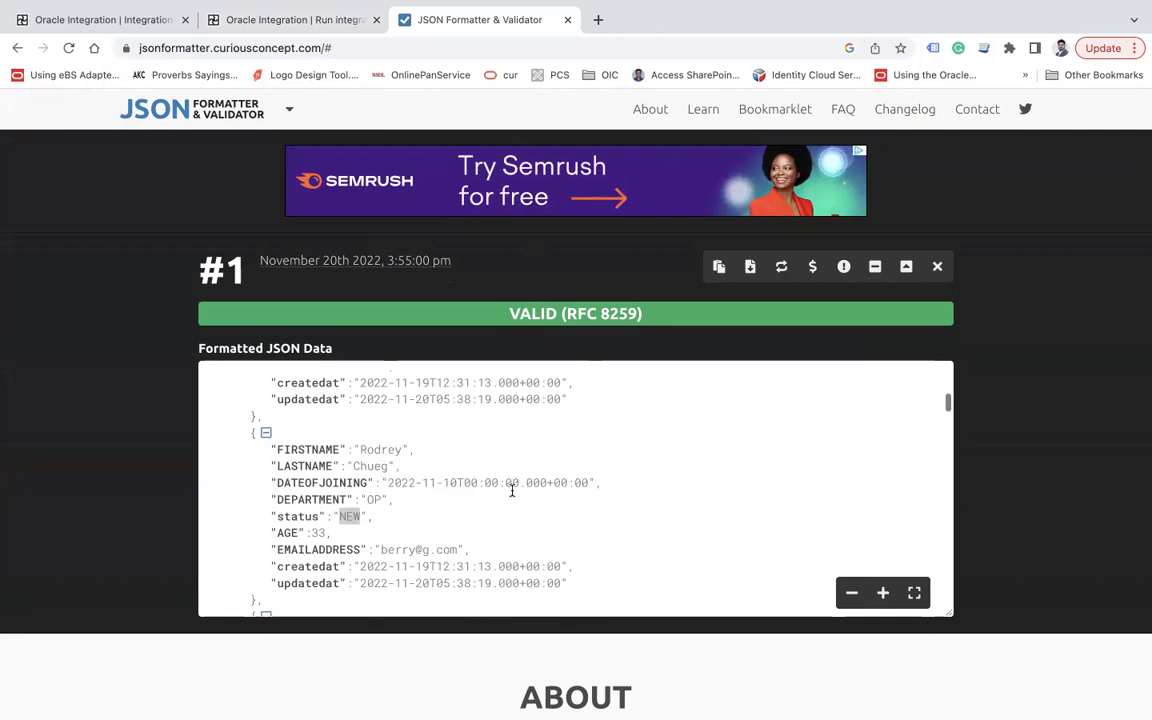
scroll(511, 491, "down", 3)
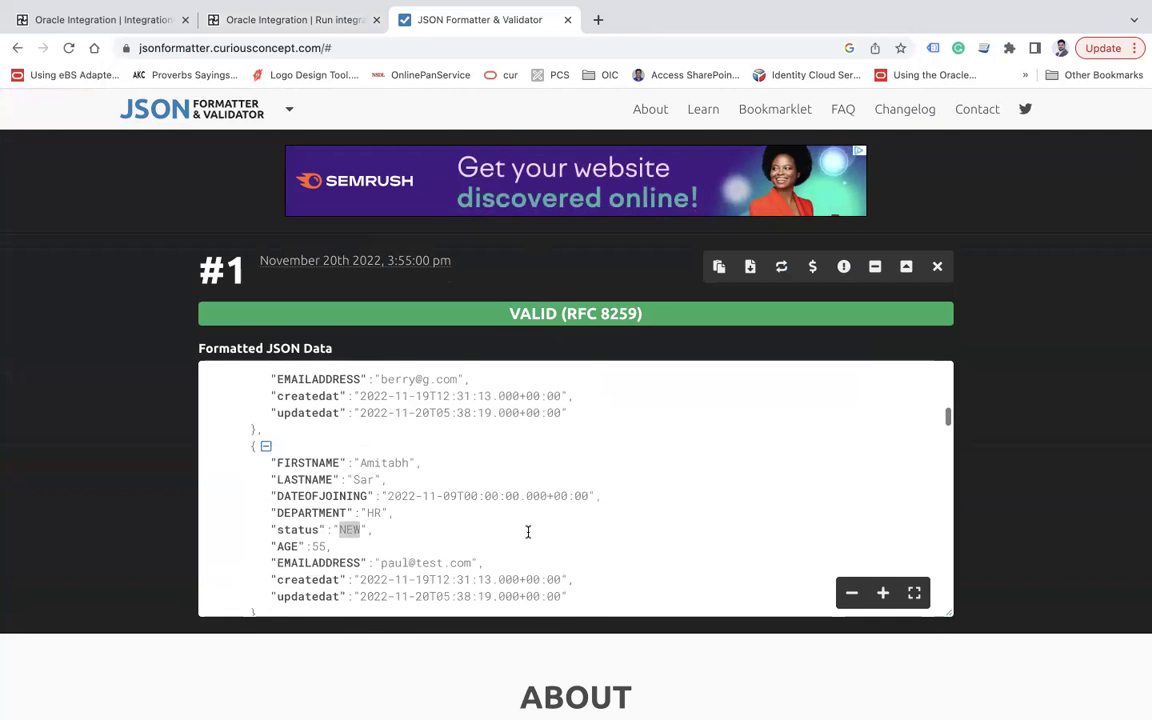
scroll(528, 532, "down", 3)
scroll(528, 532, "down", 6)
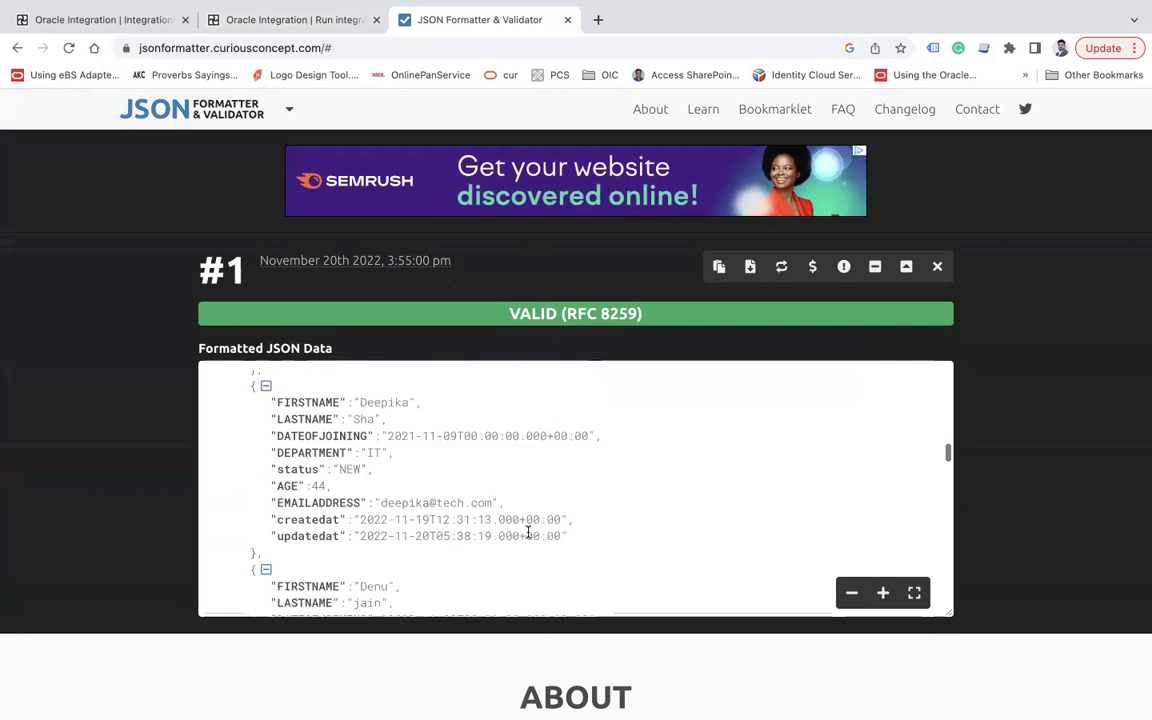
Step: Switch to the Oracle Integration list and start a new app driven orchestration named "Poll Data and Create Files"
left_click(112, 24)
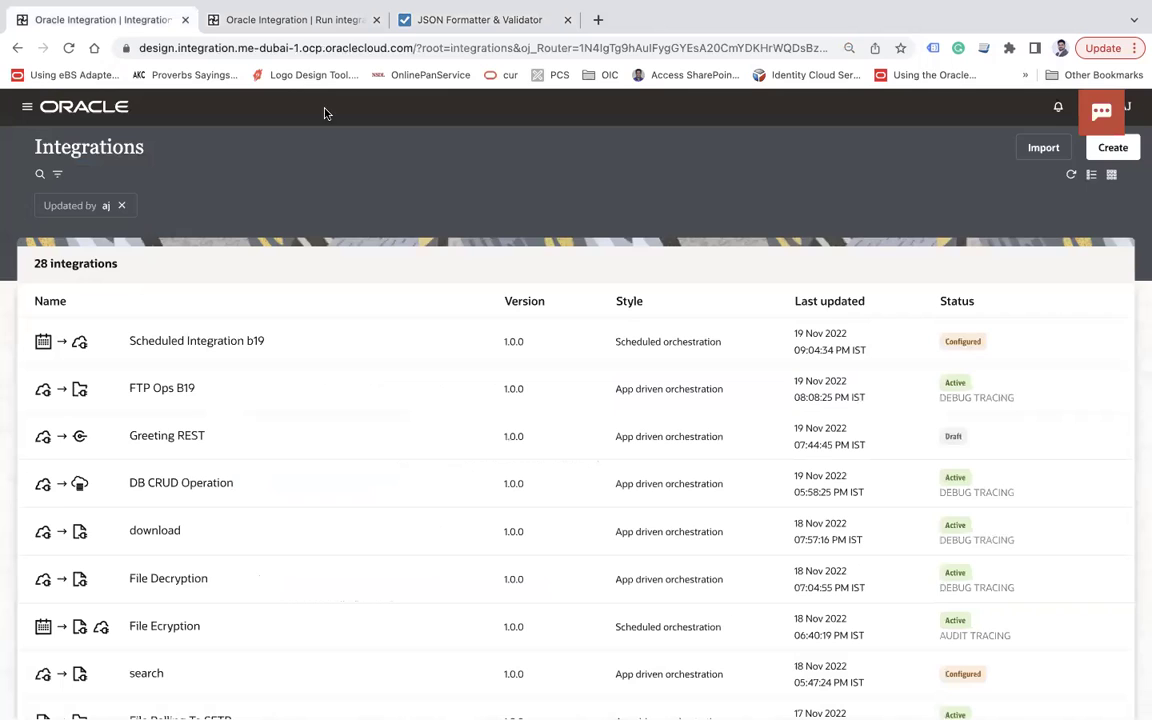
left_click(1128, 152)
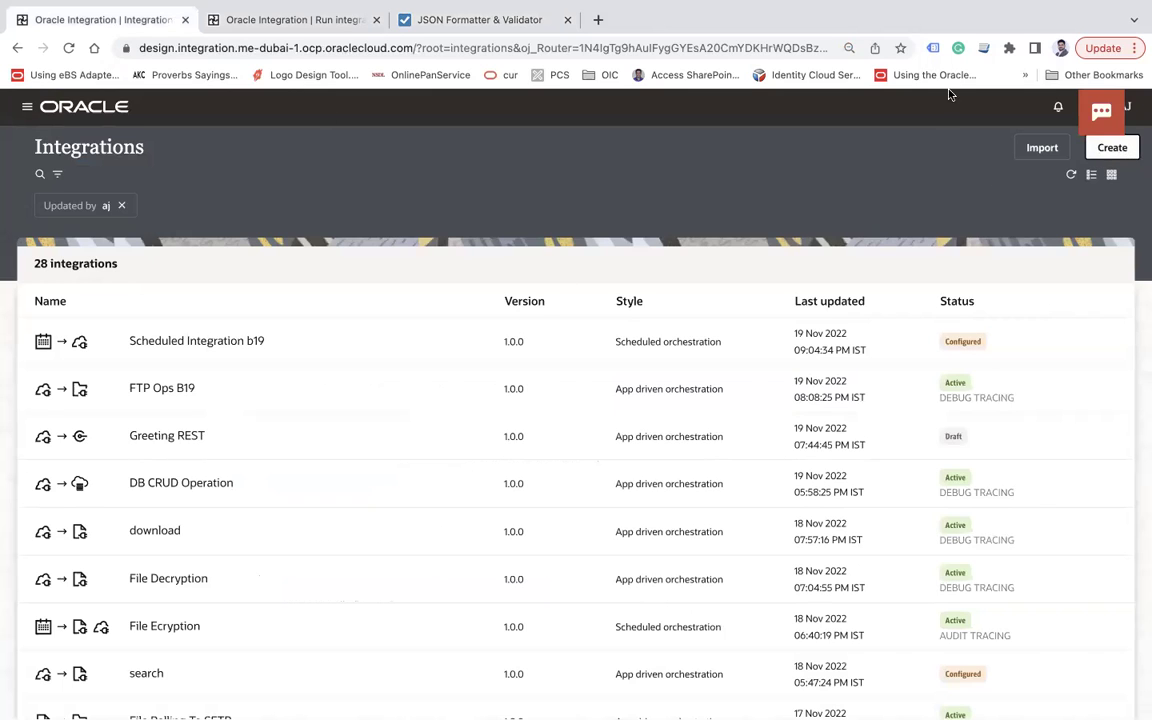
left_click(917, 226)
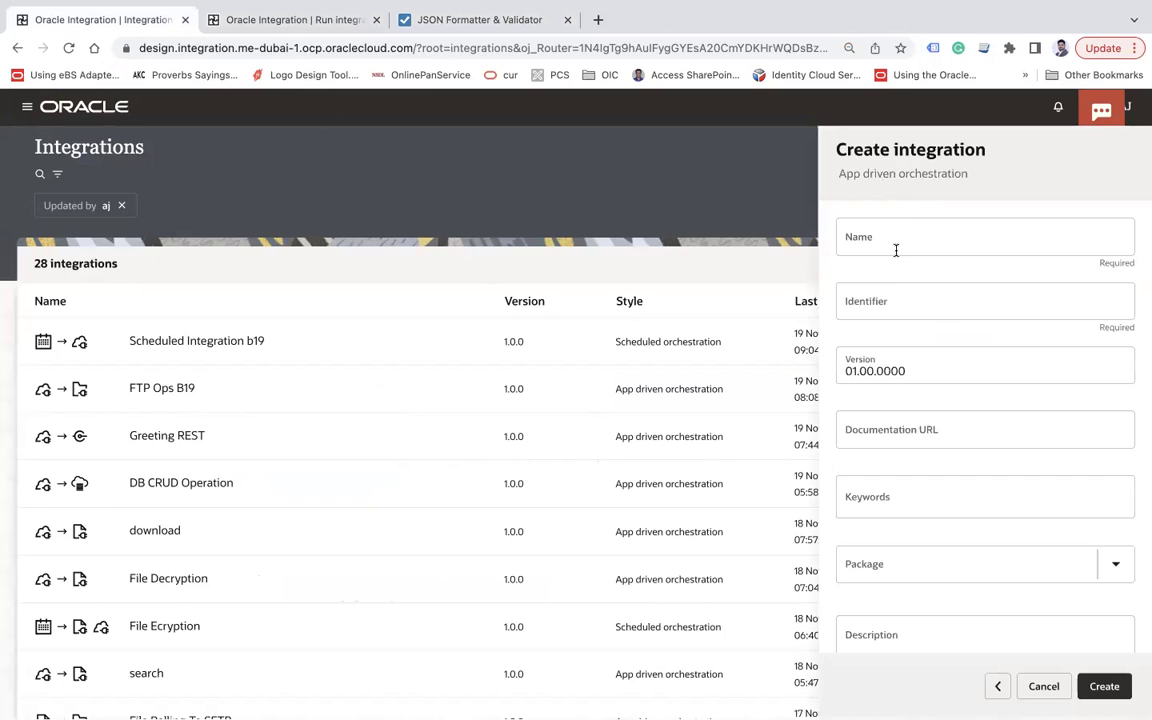
left_click(895, 245)
type("Pool")
key("BackSpace")
key("BackSpace")
key("BackSpace")
type("ll")
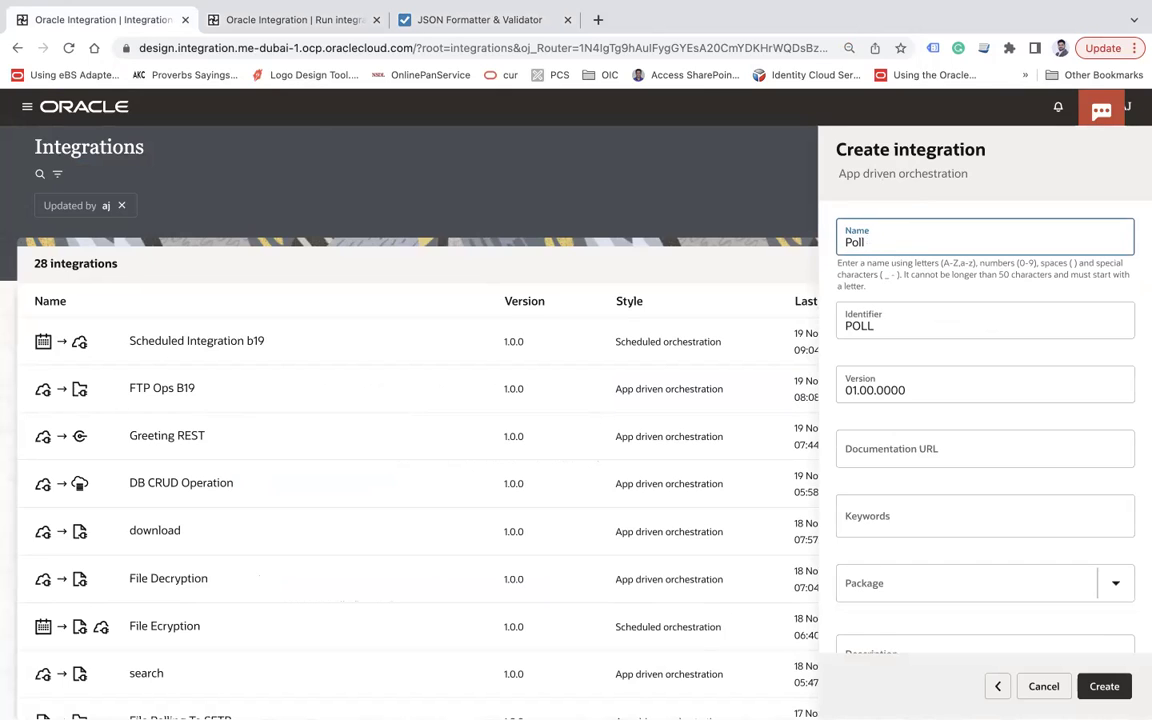
type(" Data and ")
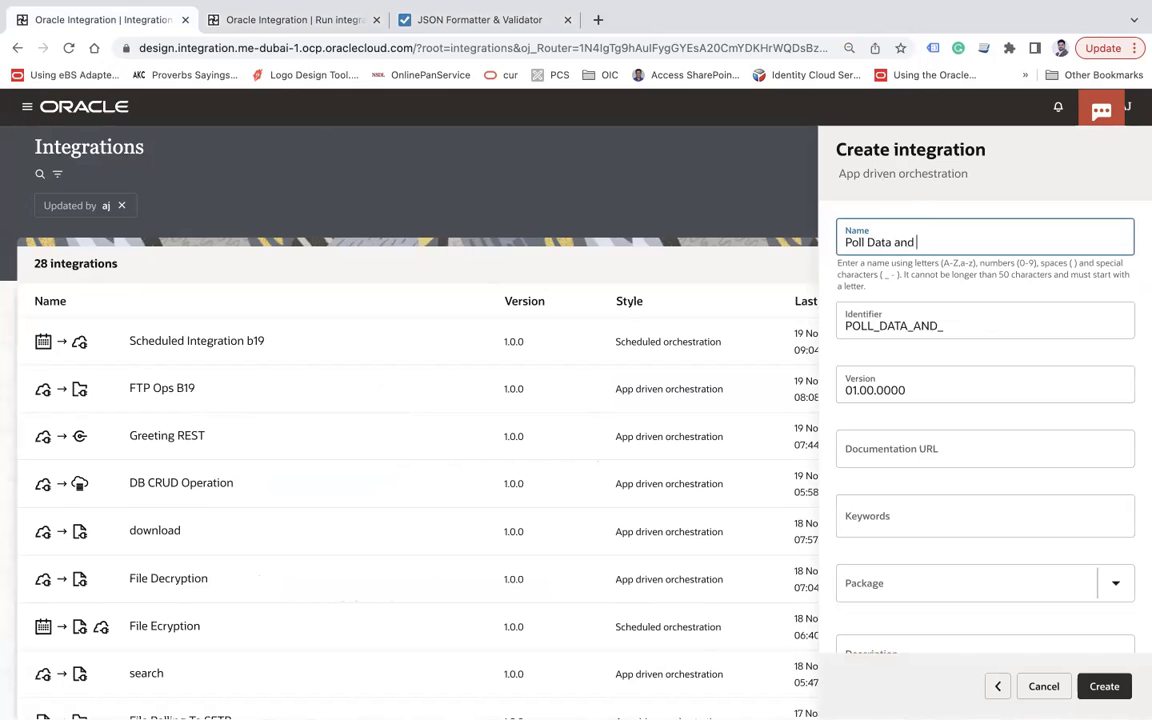
type("Create File")
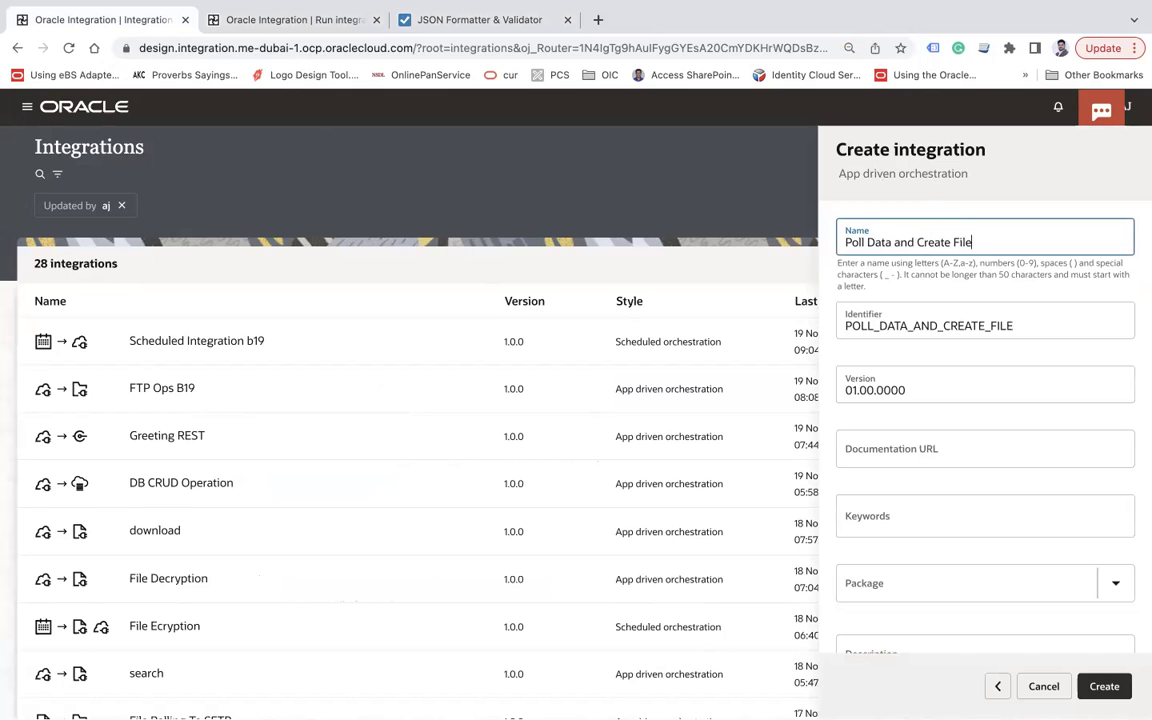
Step: Assign the new integration to the com.ts.dbaas package and create it
left_click(884, 584)
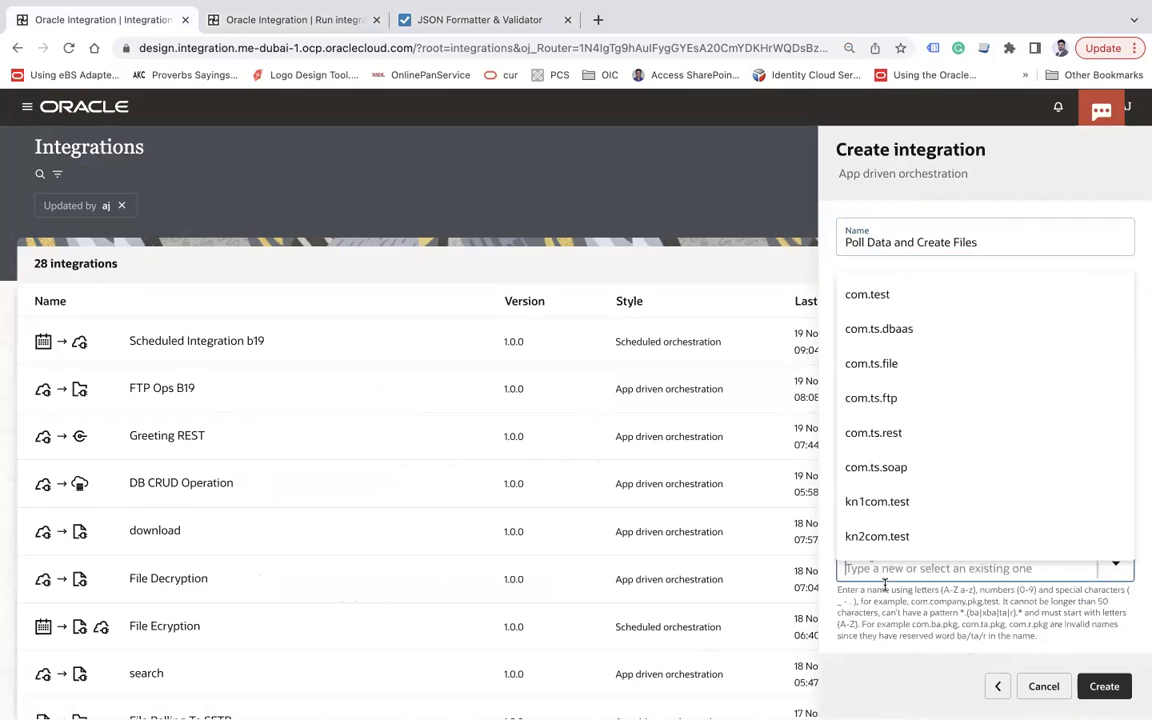
scroll(903, 418, "down", 1)
left_click(897, 283)
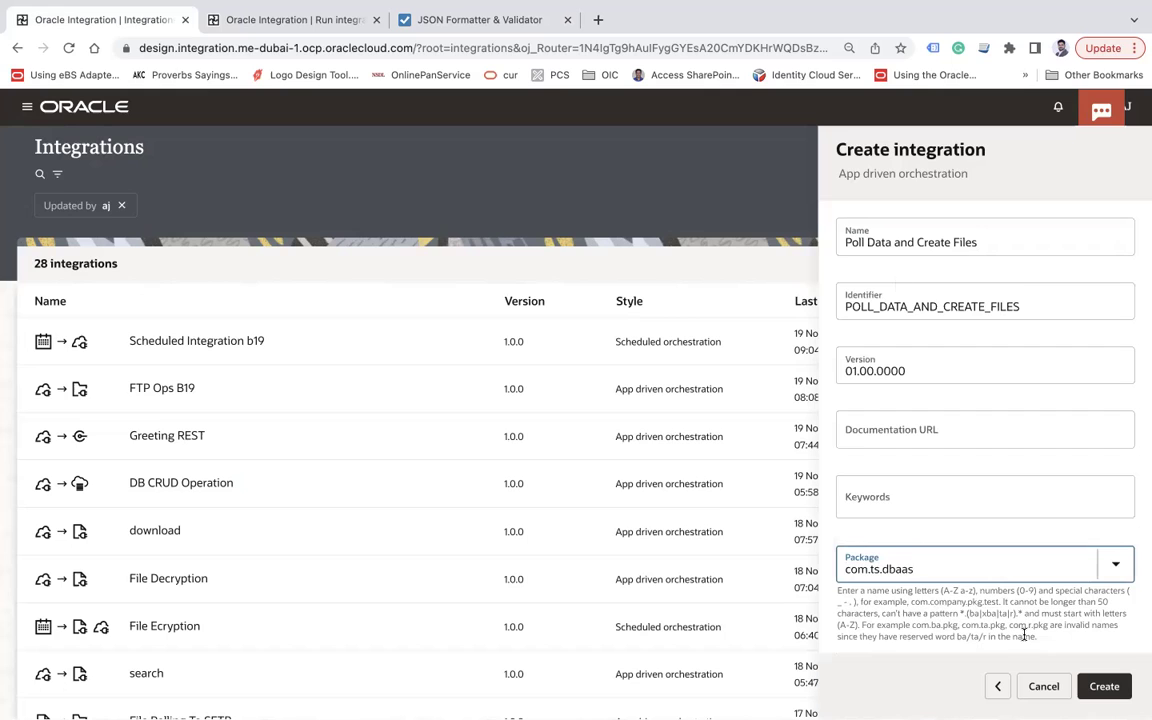
left_click(1102, 687)
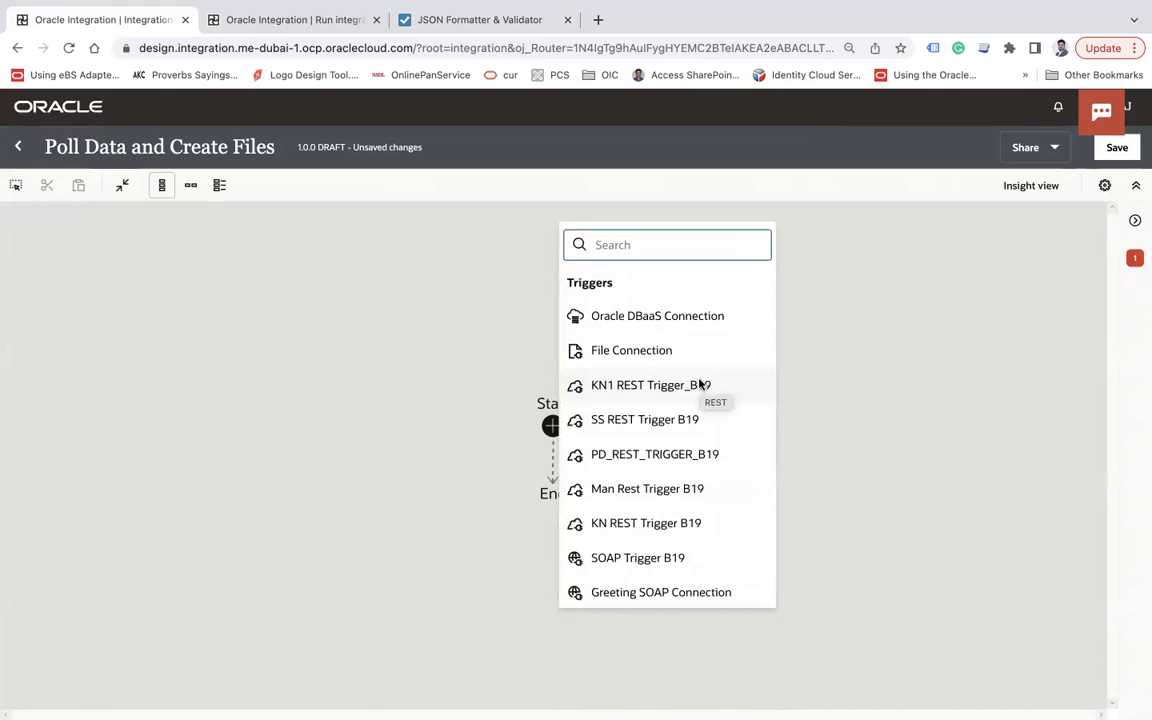
Step: Use Oracle DBaaS Connection as the integration's trigger and name its endpoint PollData
left_click(659, 318)
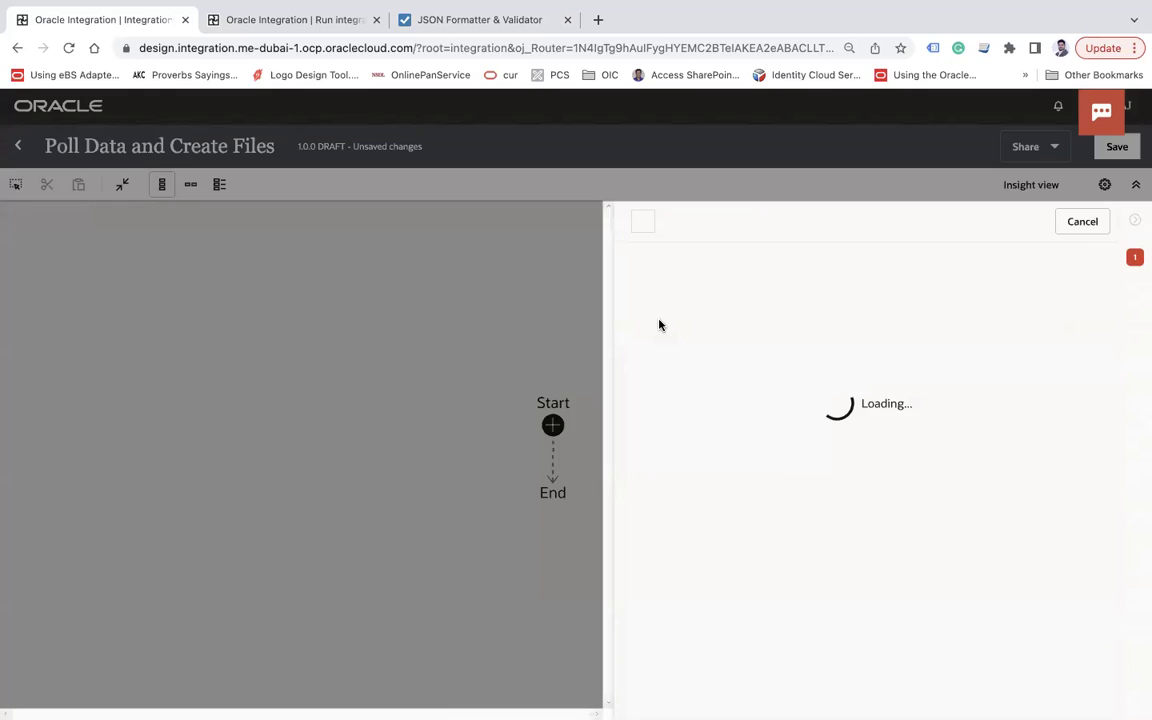
left_click(738, 394)
type("PollData")
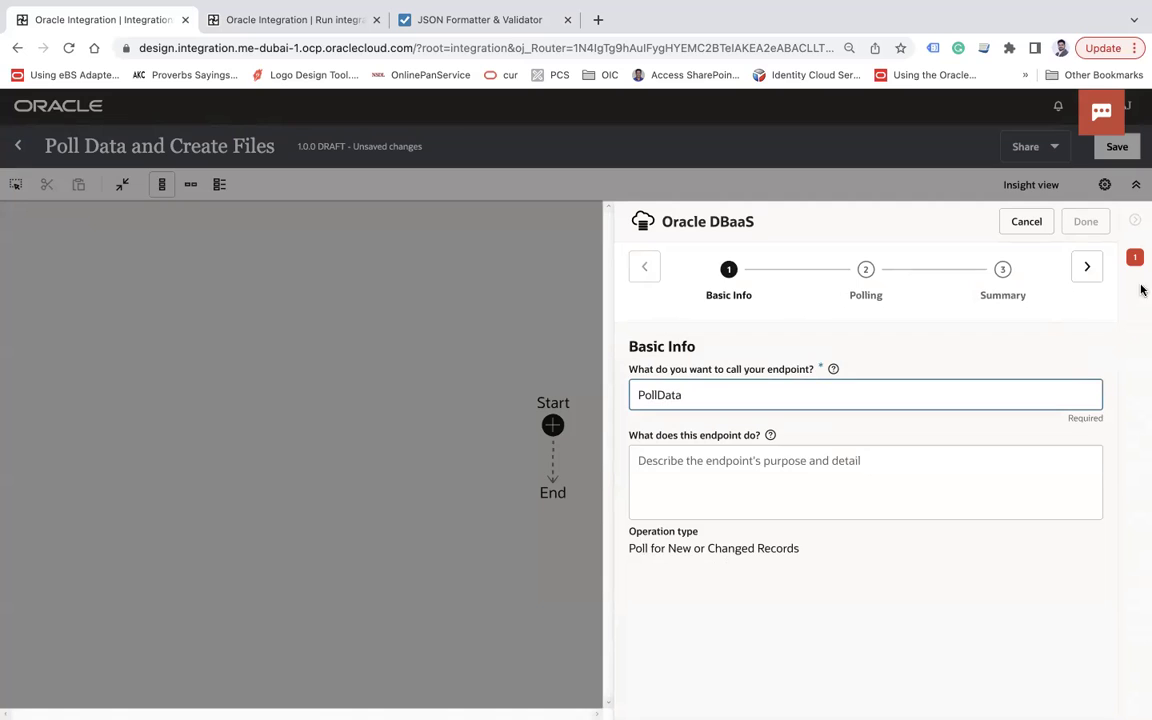
Step: Import the EMPLOYEE table from the C##XXTEST schema as the table to poll
left_click(1087, 268)
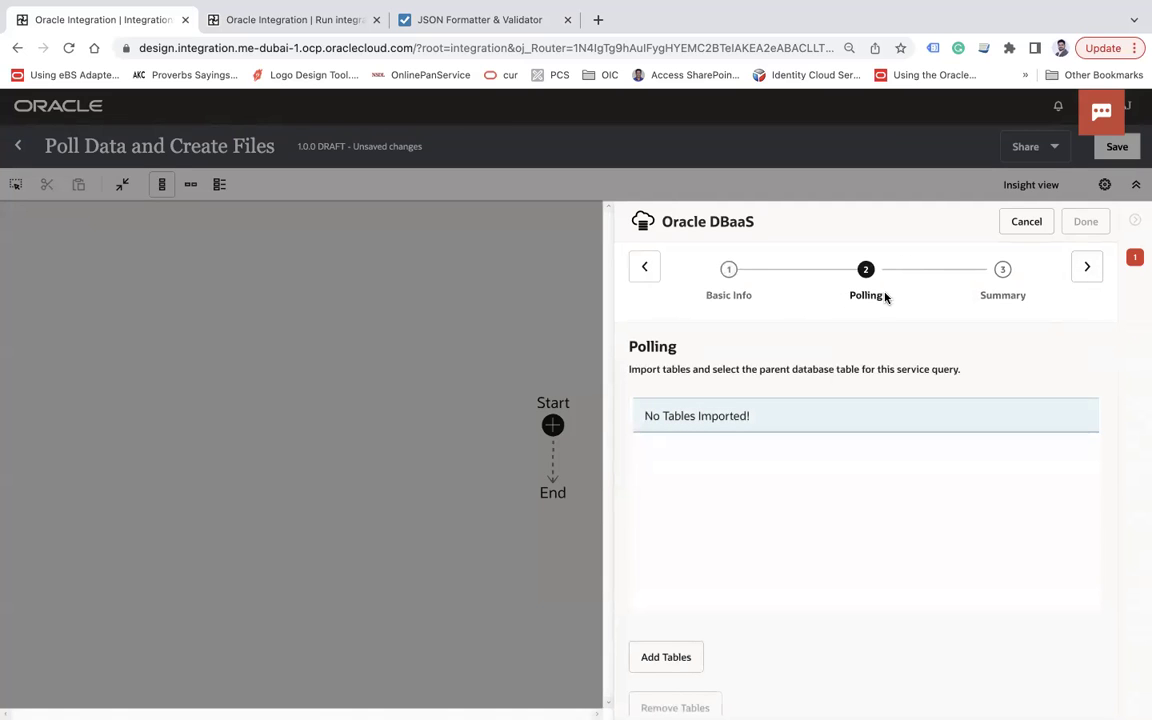
scroll(739, 515, "down", 1)
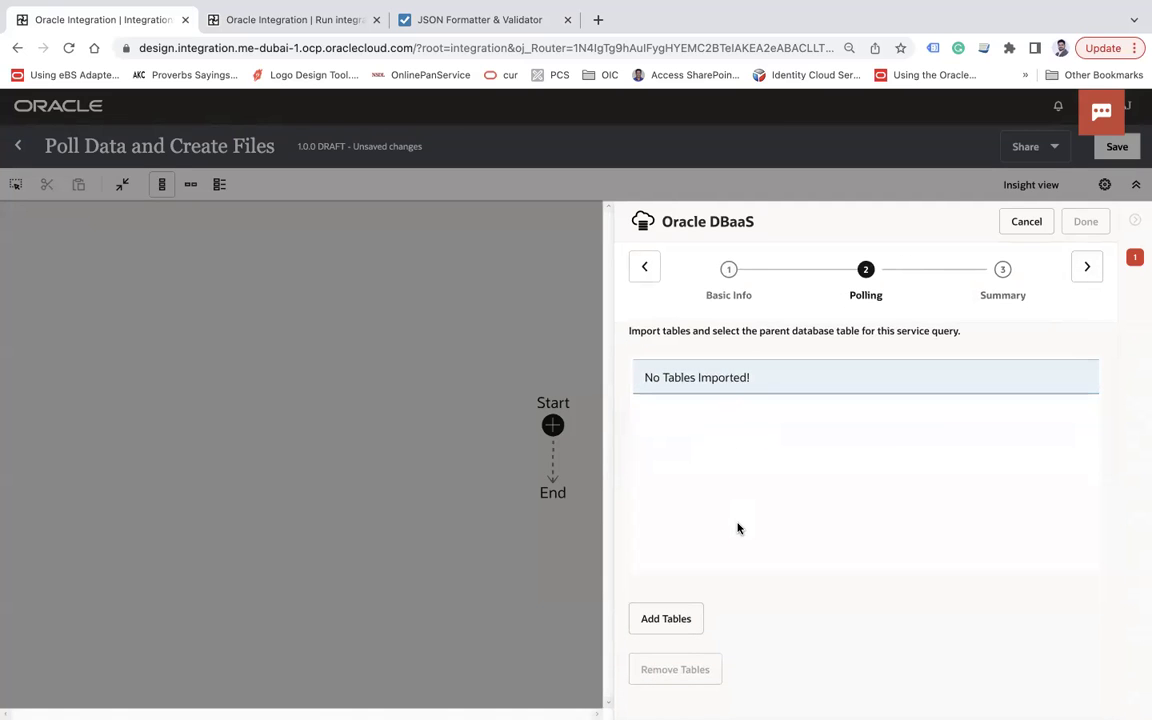
left_click(673, 617)
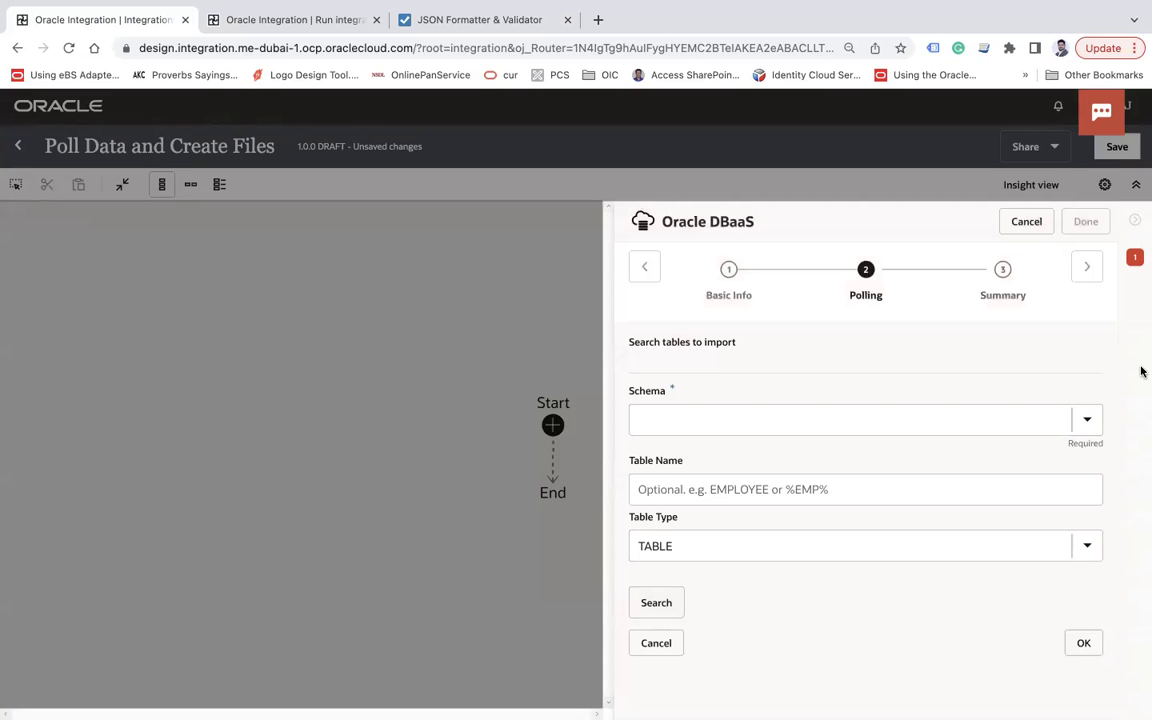
left_click(1083, 419)
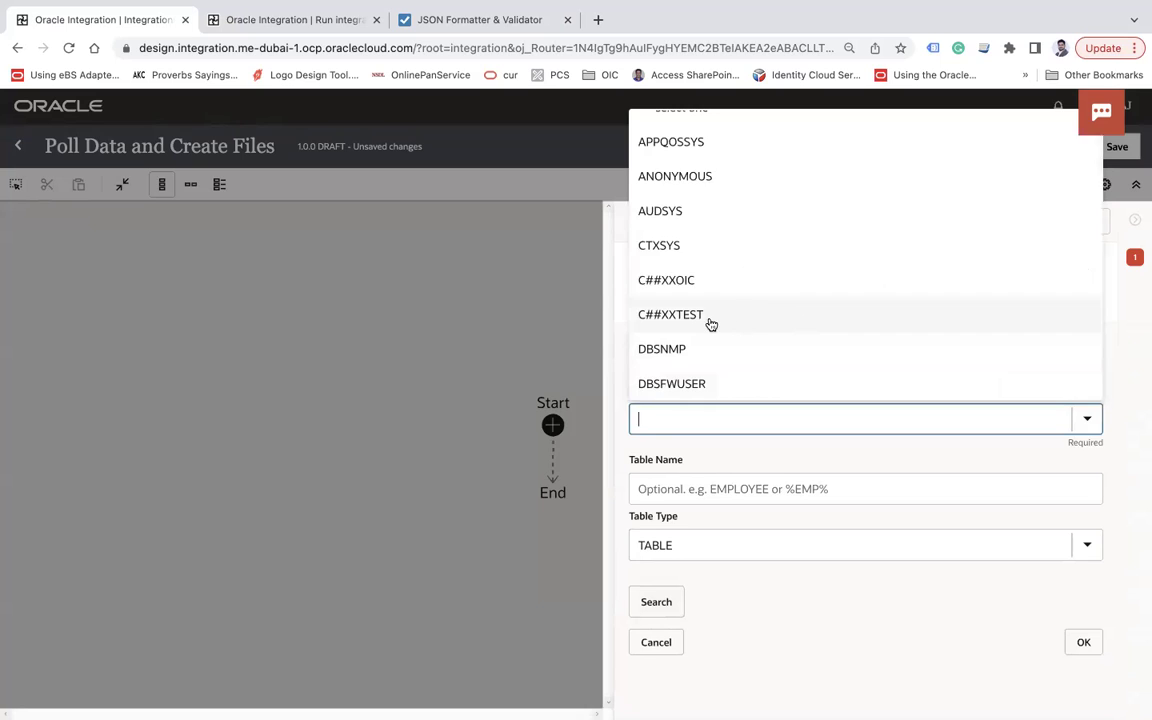
left_click(712, 320)
left_click(656, 593)
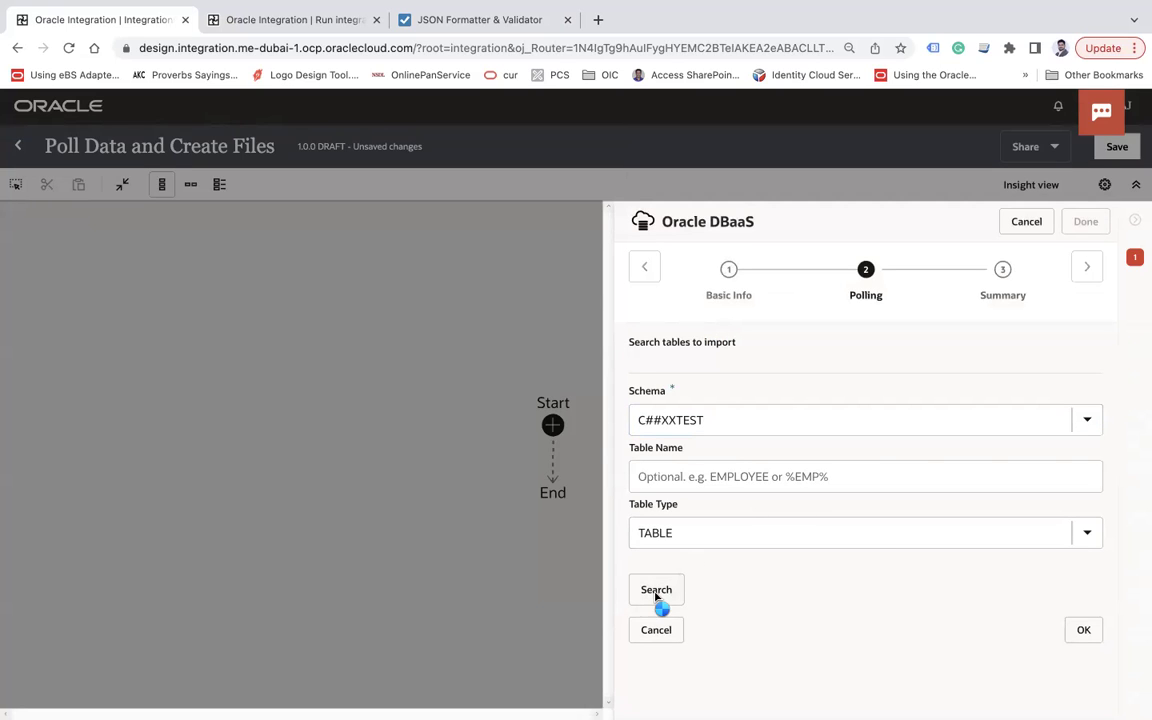
scroll(869, 557, "down", 5)
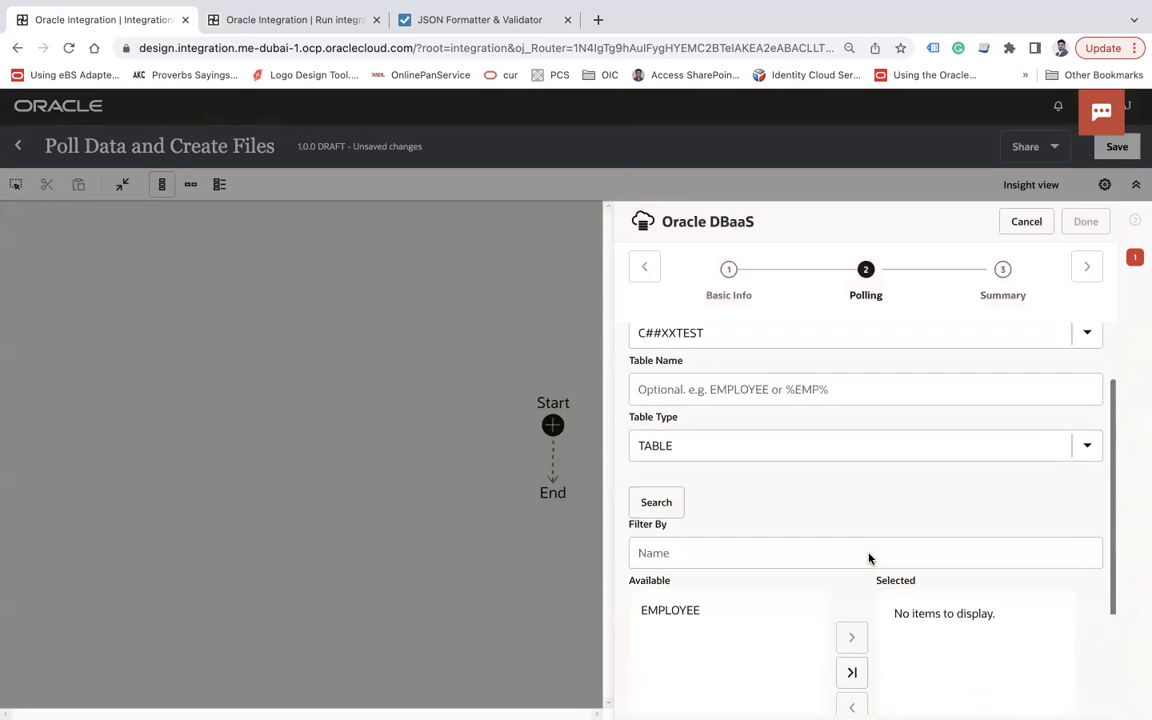
left_click(674, 463)
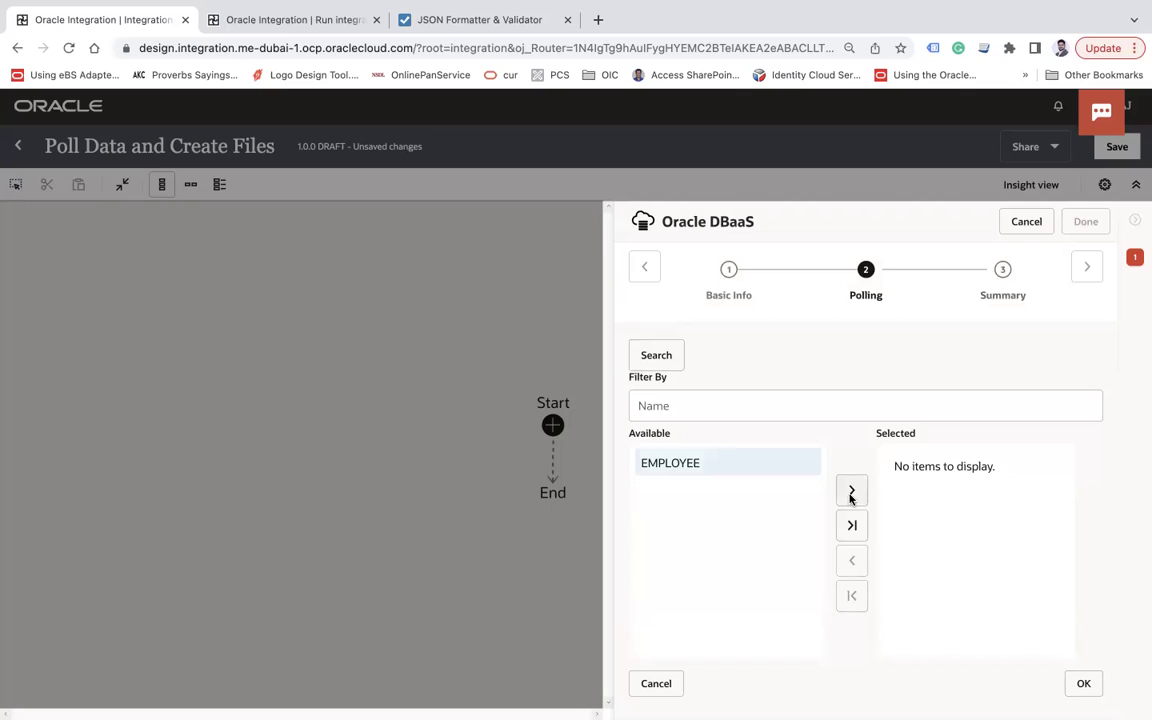
left_click(851, 491)
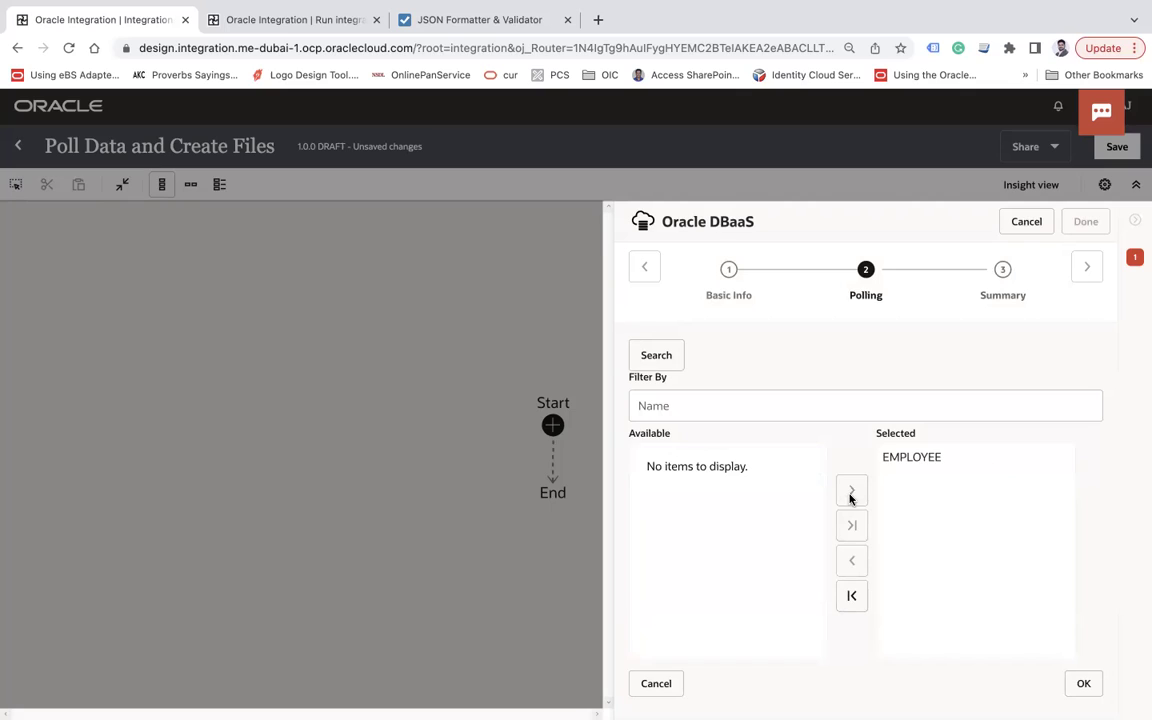
left_click(1082, 684)
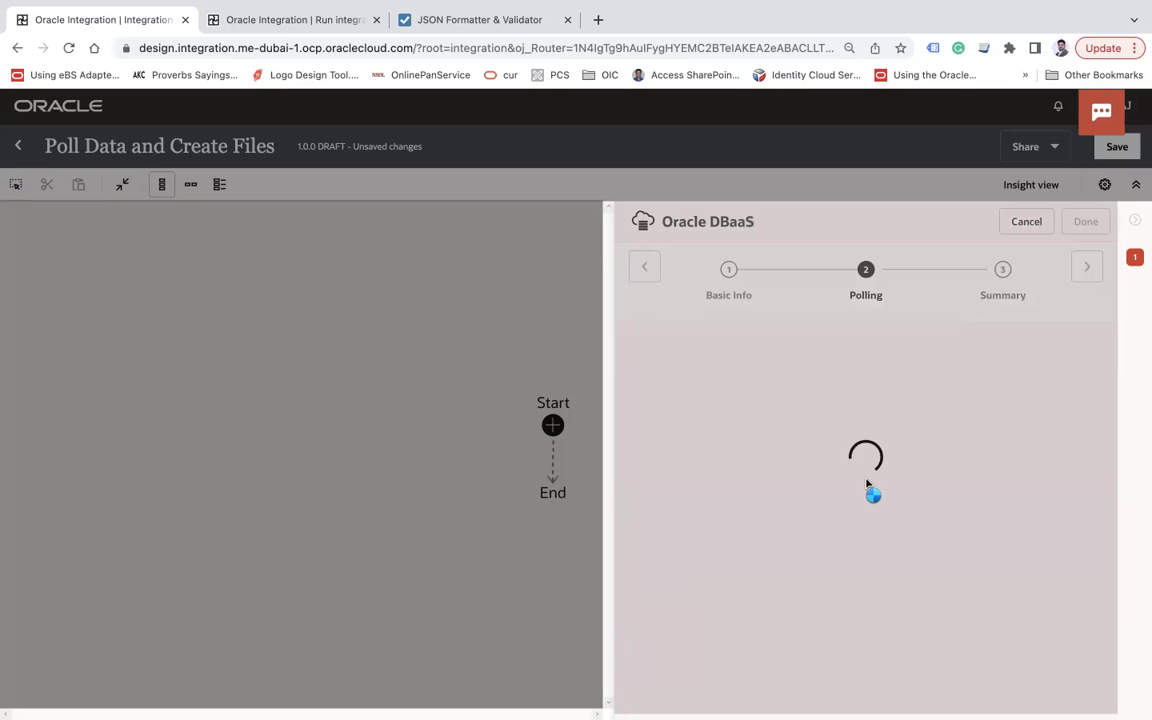
Step: Exclude the createdat and updatedat columns from the EMPLOYEE table's attributes
scroll(867, 485, "down", 5)
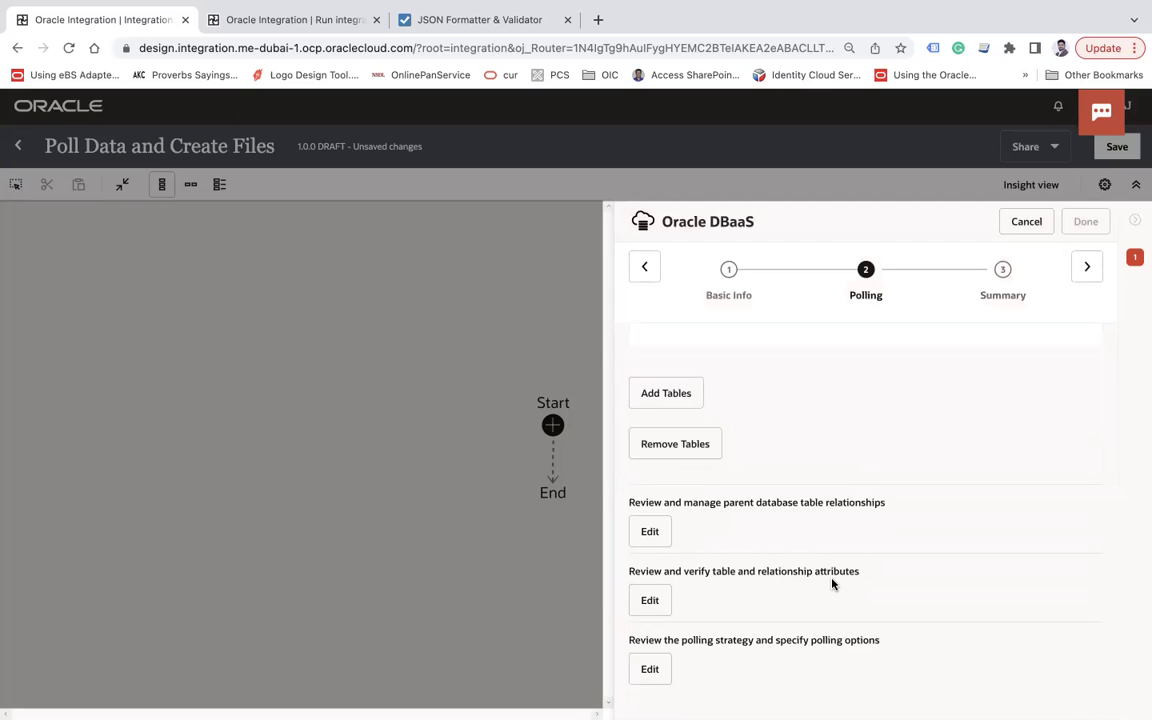
left_click(648, 601)
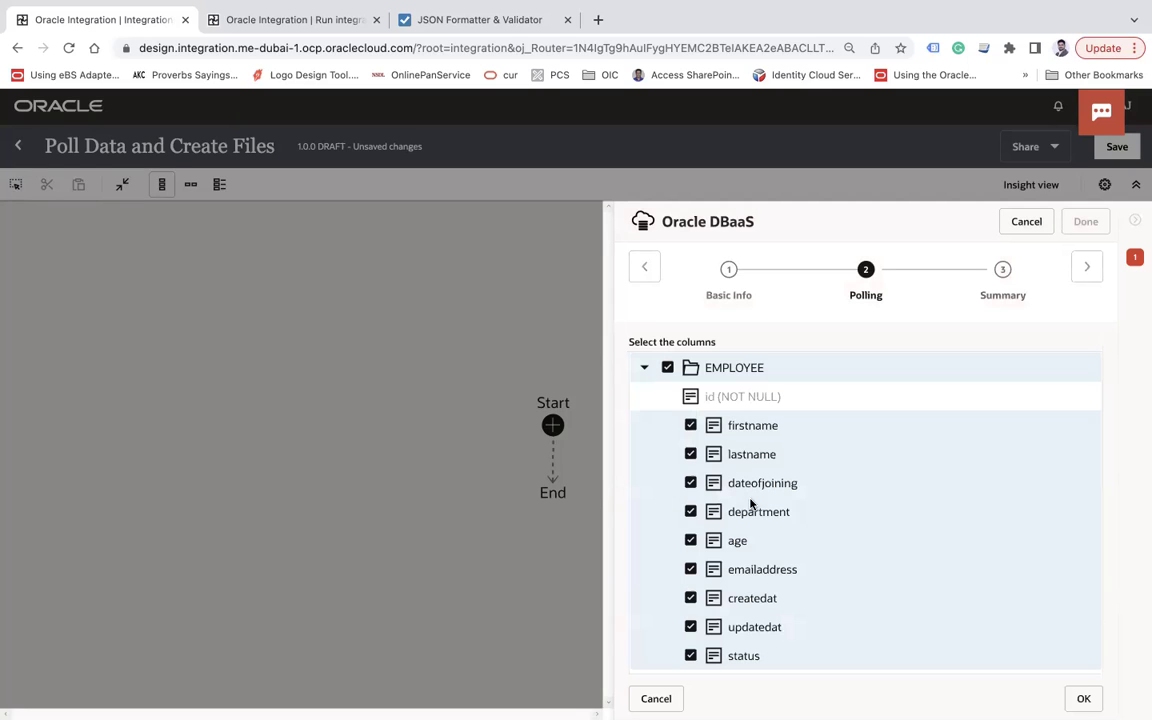
scroll(805, 521, "down", 1)
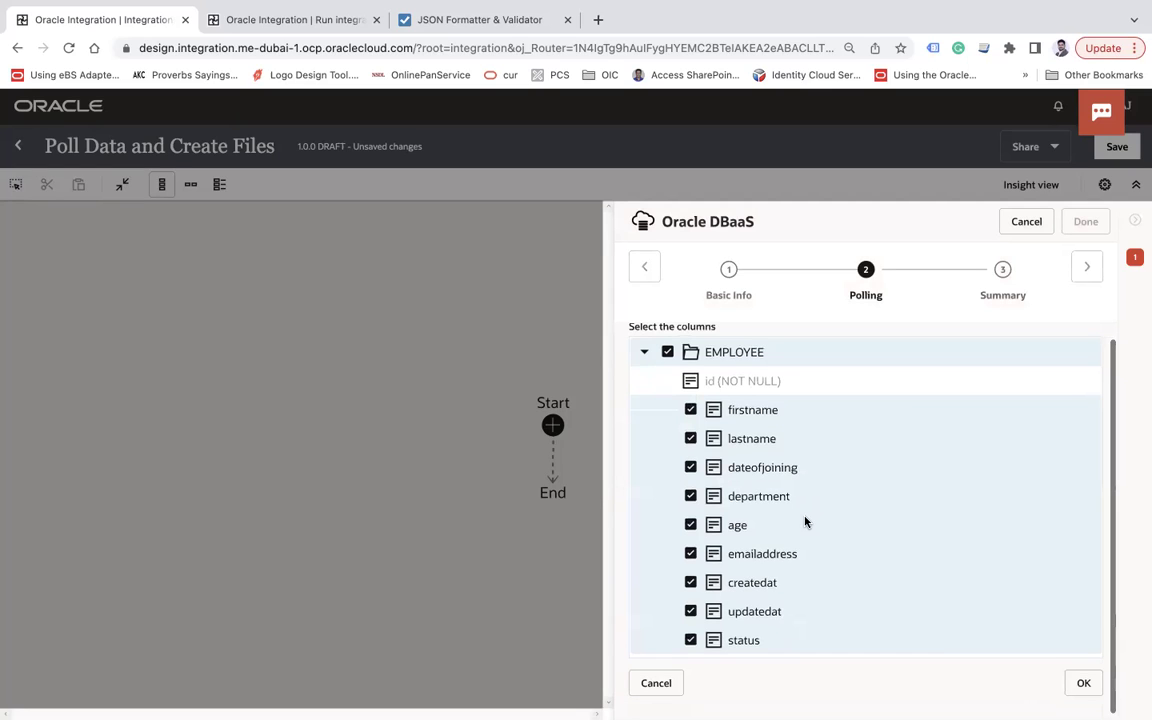
left_click(690, 612)
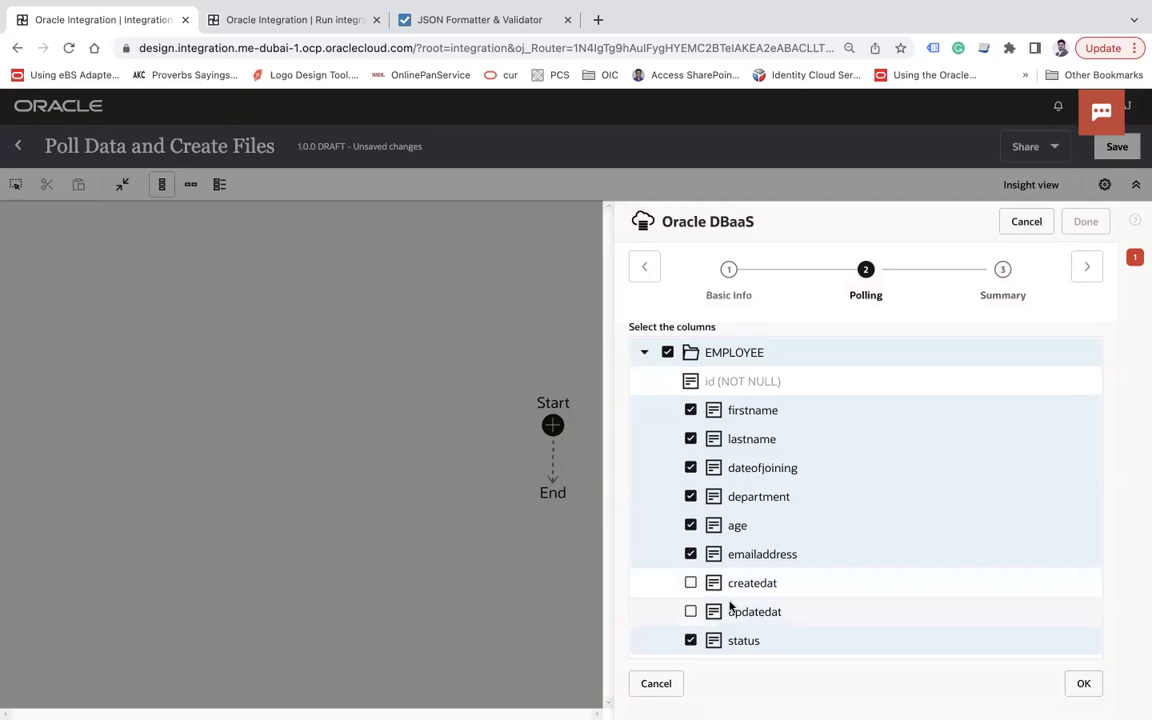
left_click(1083, 686)
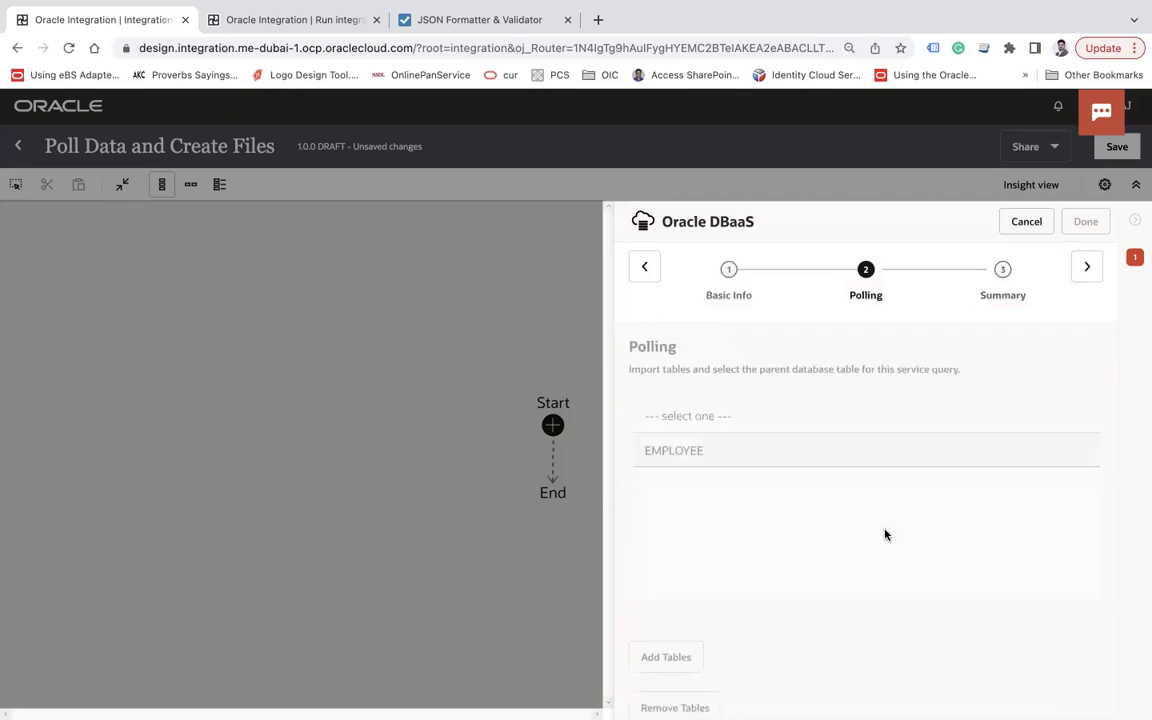
Step: In the polling strategy options, set the logical delete field to STATUS and the read value to PROCESSED
scroll(885, 535, "down", 3)
scroll(885, 535, "down", 1)
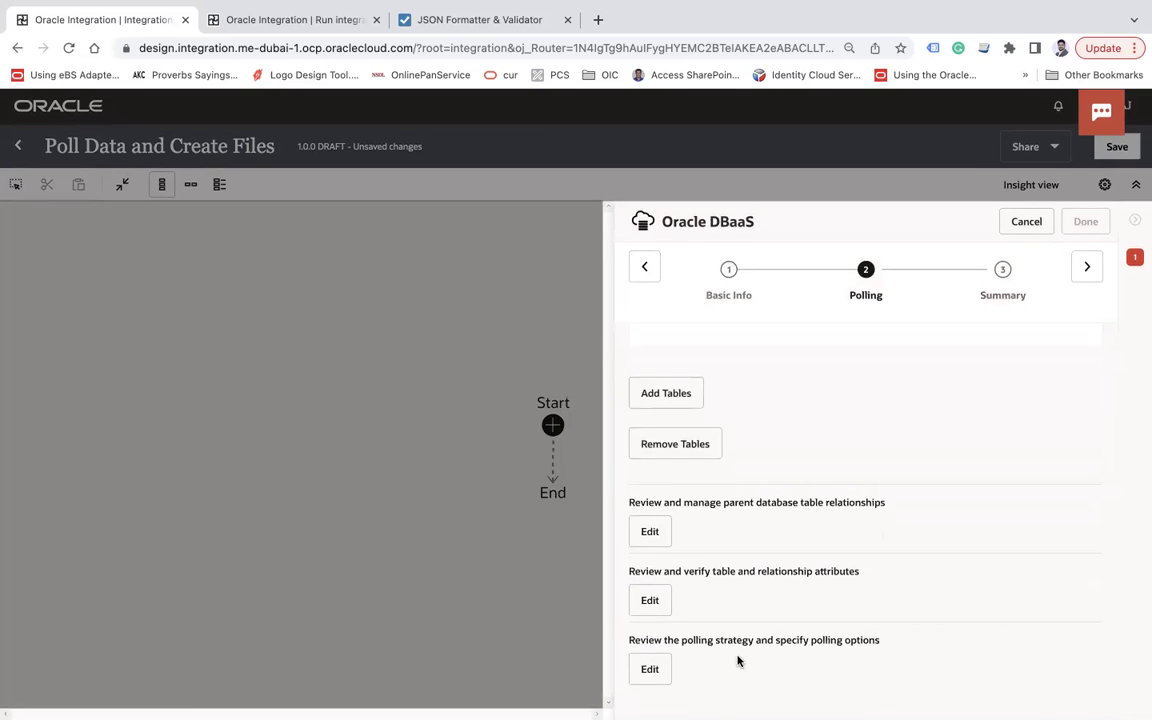
left_click(669, 672)
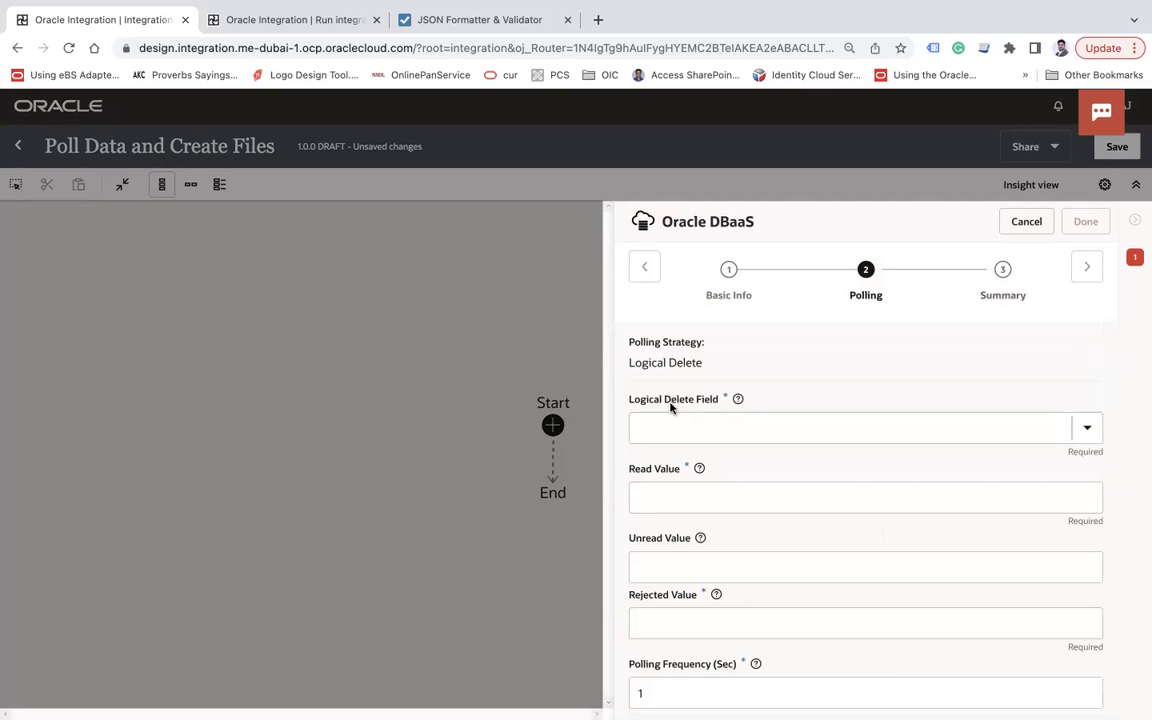
left_click(1089, 428)
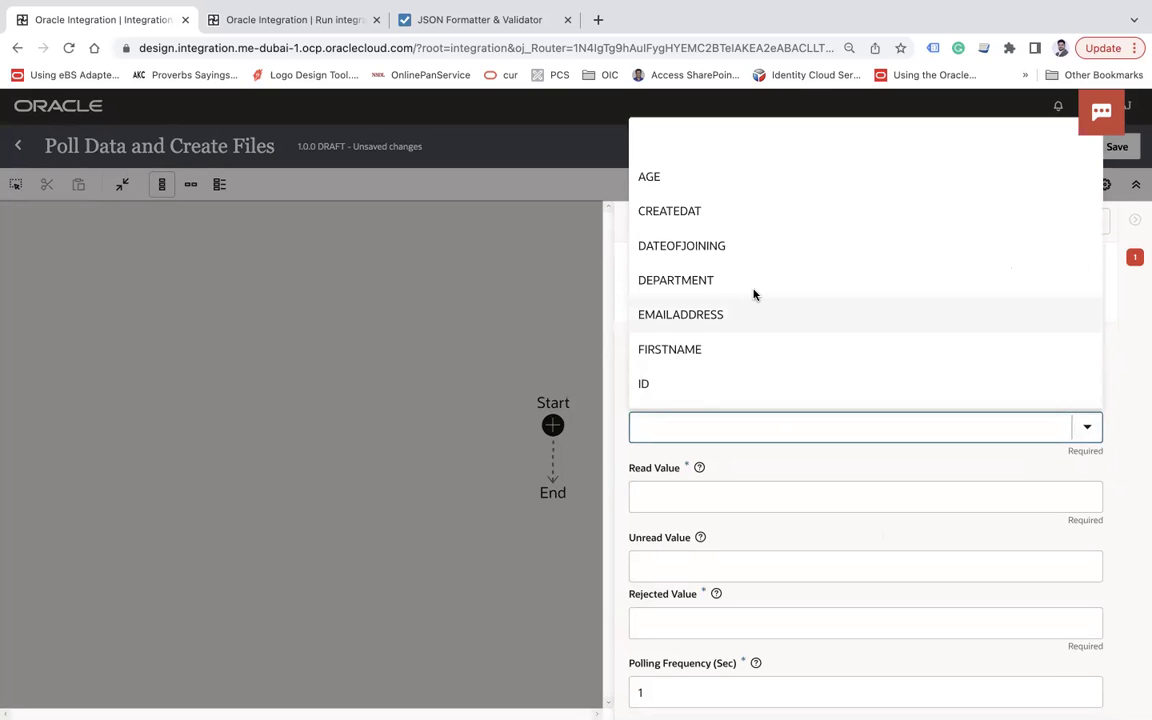
scroll(754, 294, "down", 2)
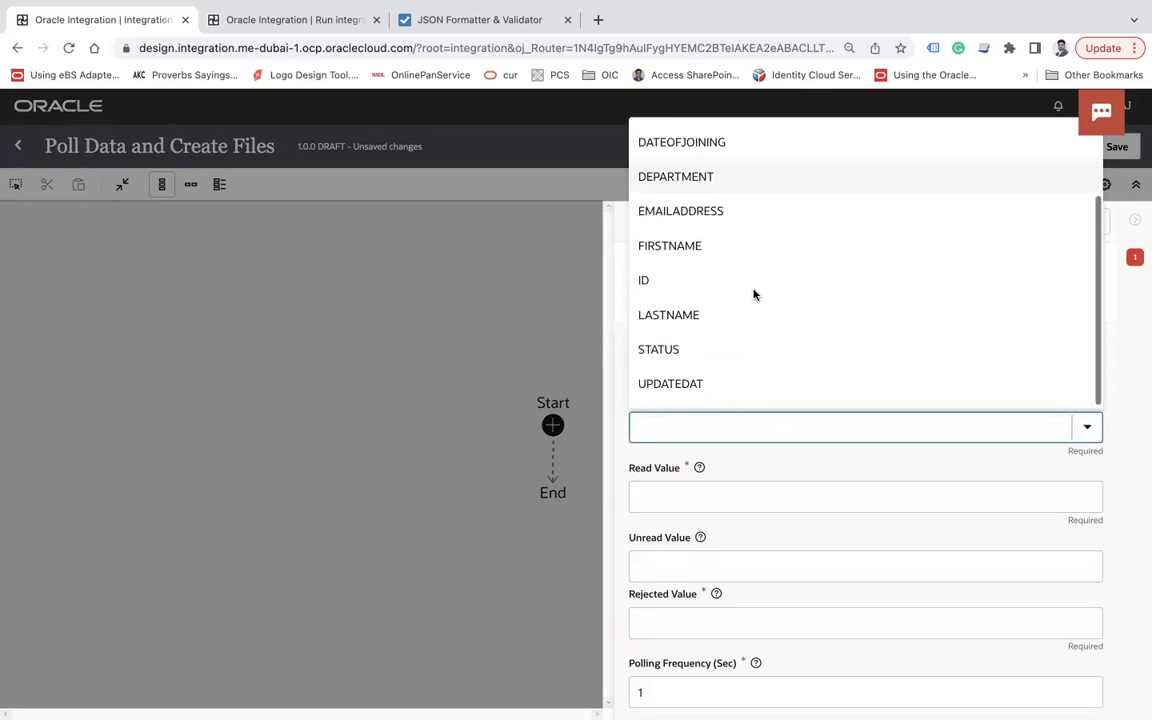
left_click(681, 352)
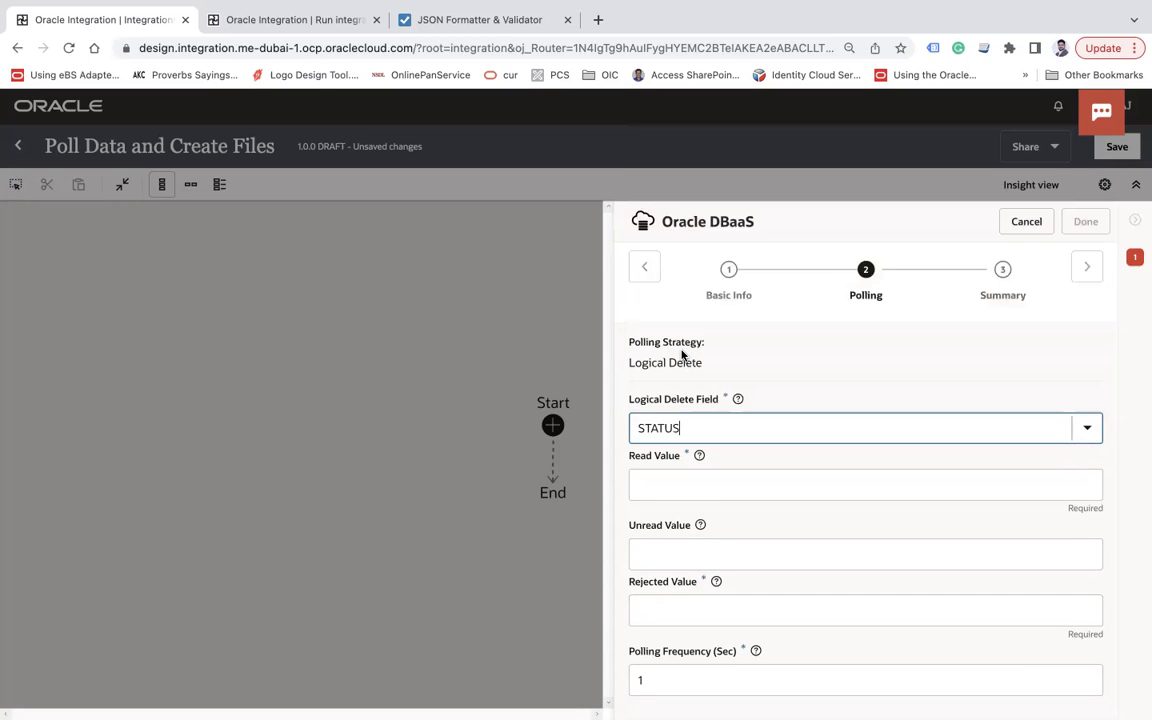
left_click(689, 478)
mouse_move(698, 457)
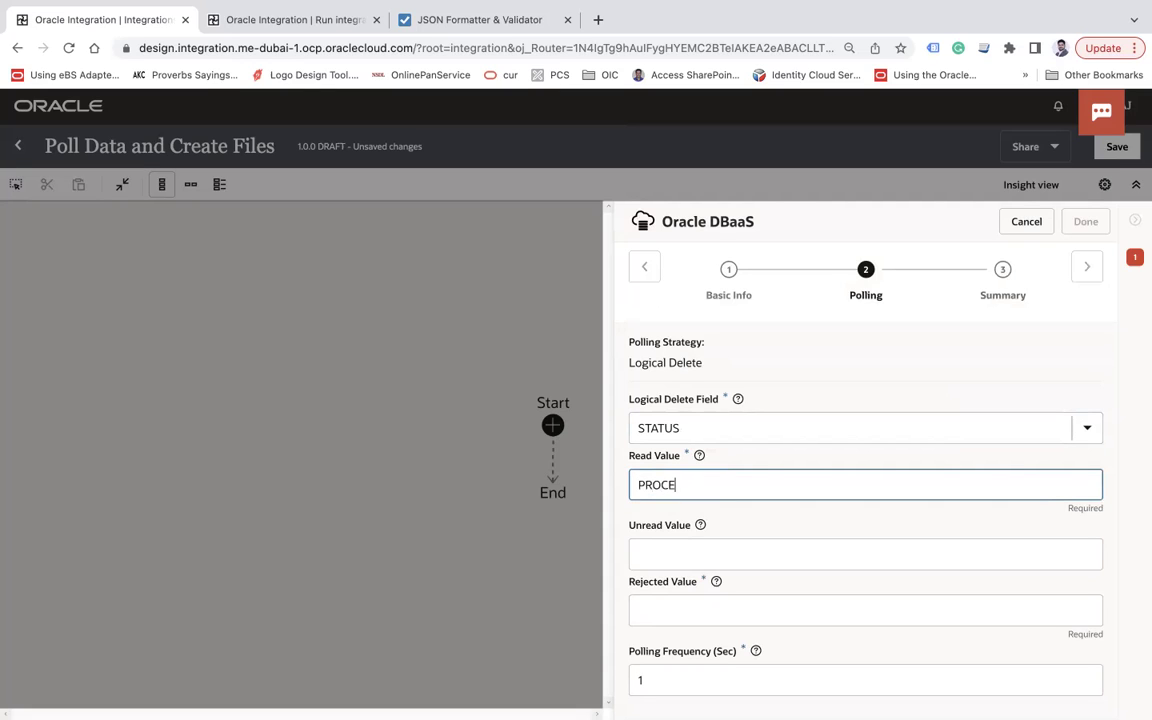
mouse_move(636, 487)
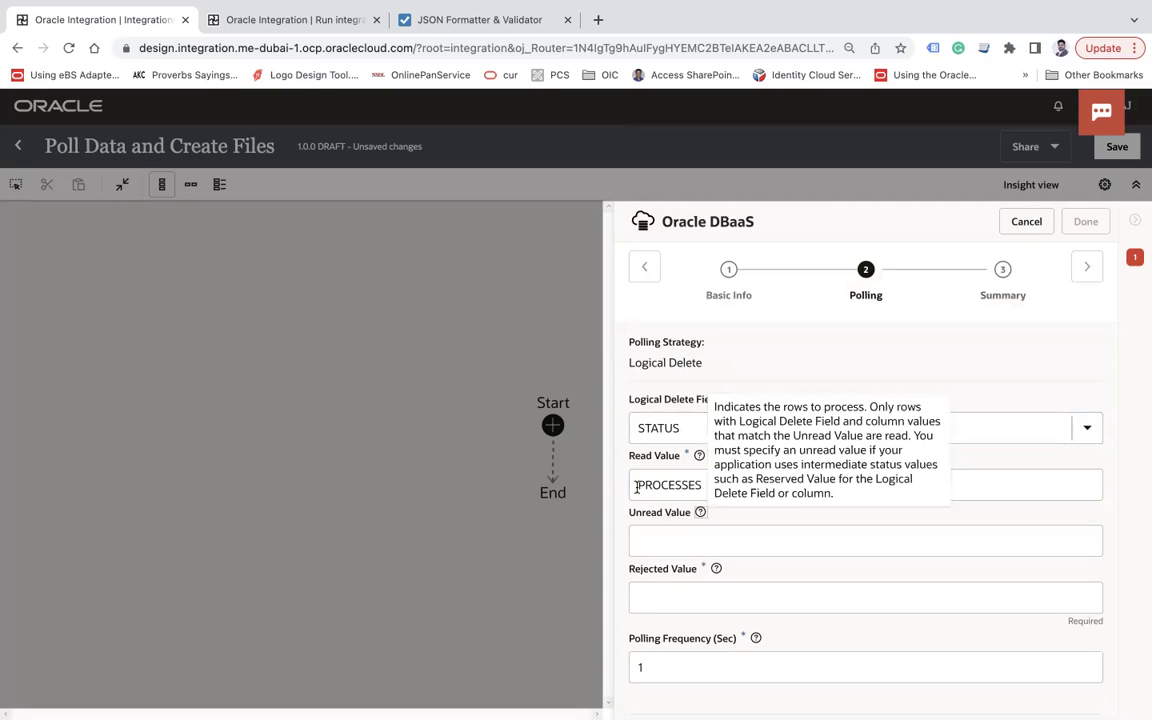
left_click(703, 484)
key("BackSpace")
Step: Set the polling strategy's unread value to NEW and its rejected value to REJECTED
left_click(760, 542)
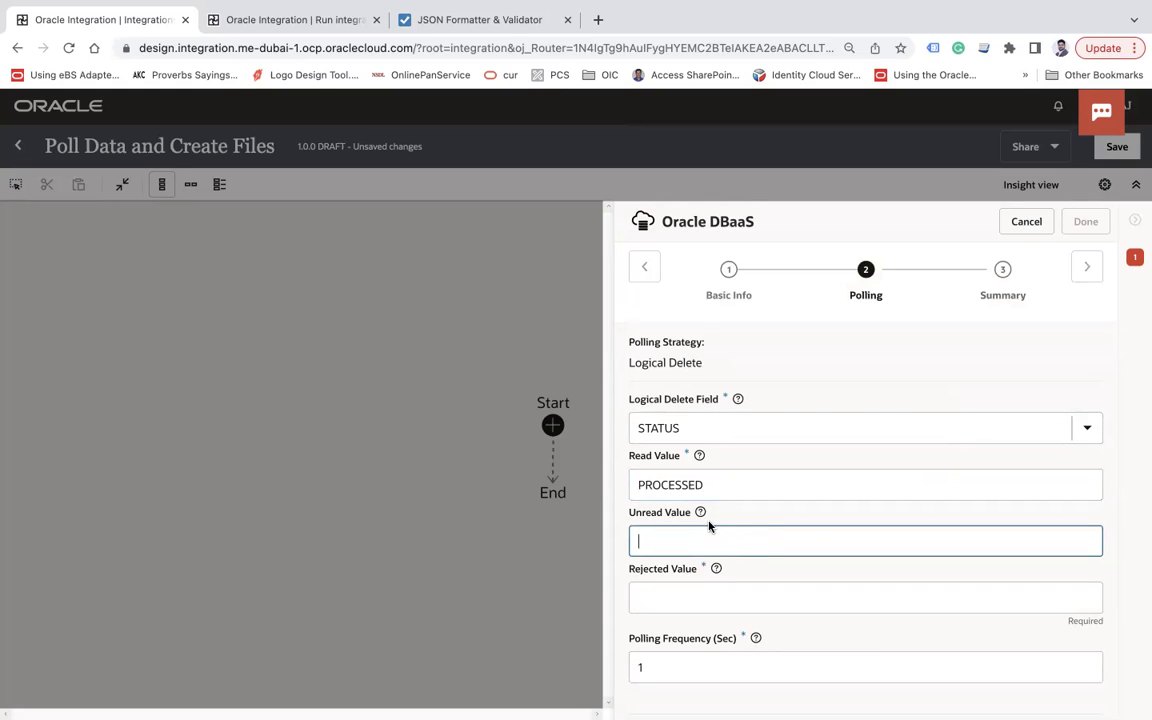
mouse_move(702, 515)
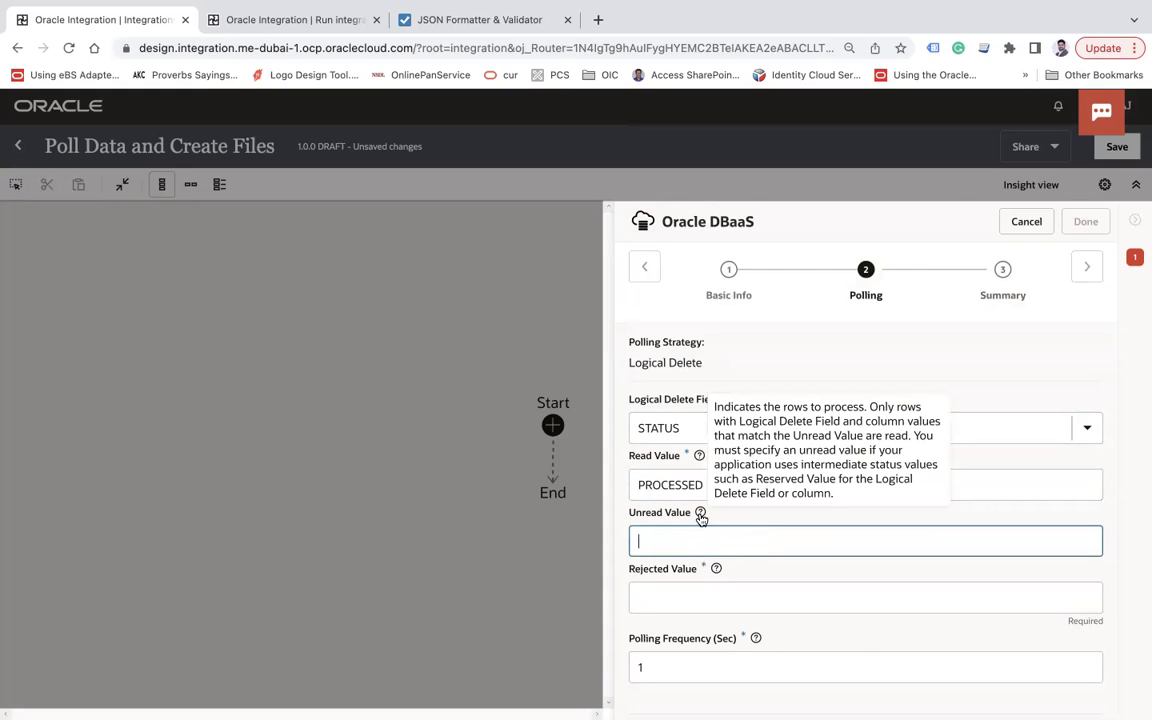
type("NE")
left_click(707, 597)
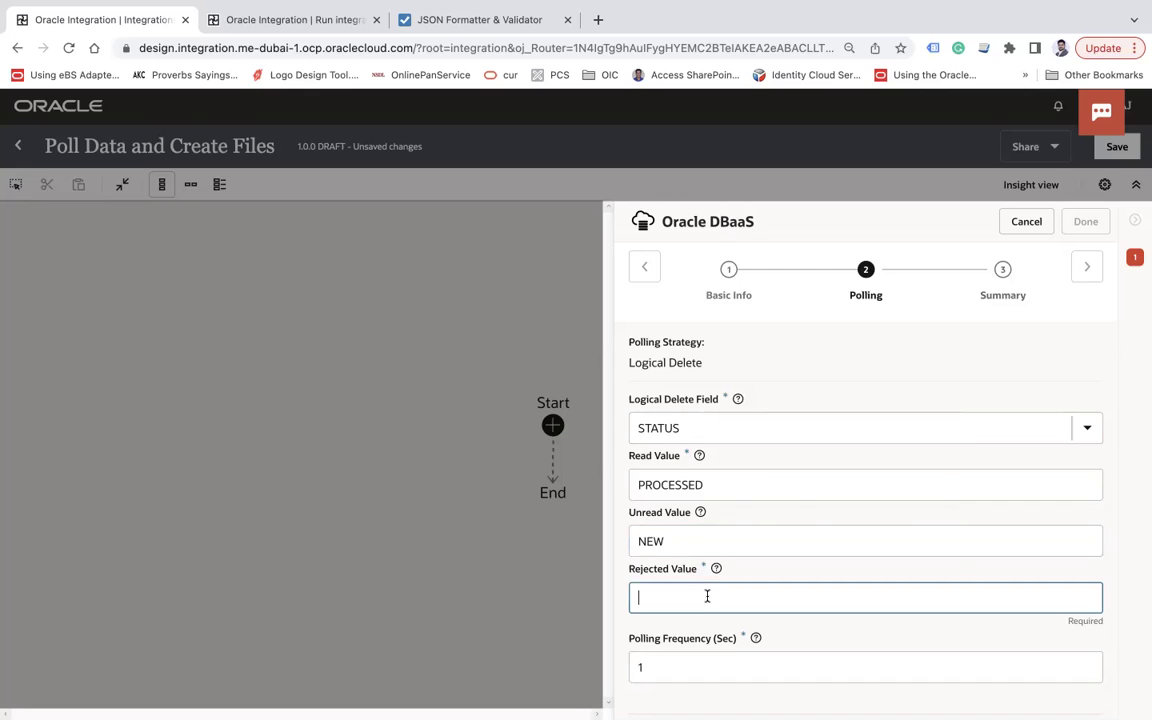
mouse_move(715, 576)
Step: Set the polling frequency to 10 seconds and accept the polling options
left_click(671, 675)
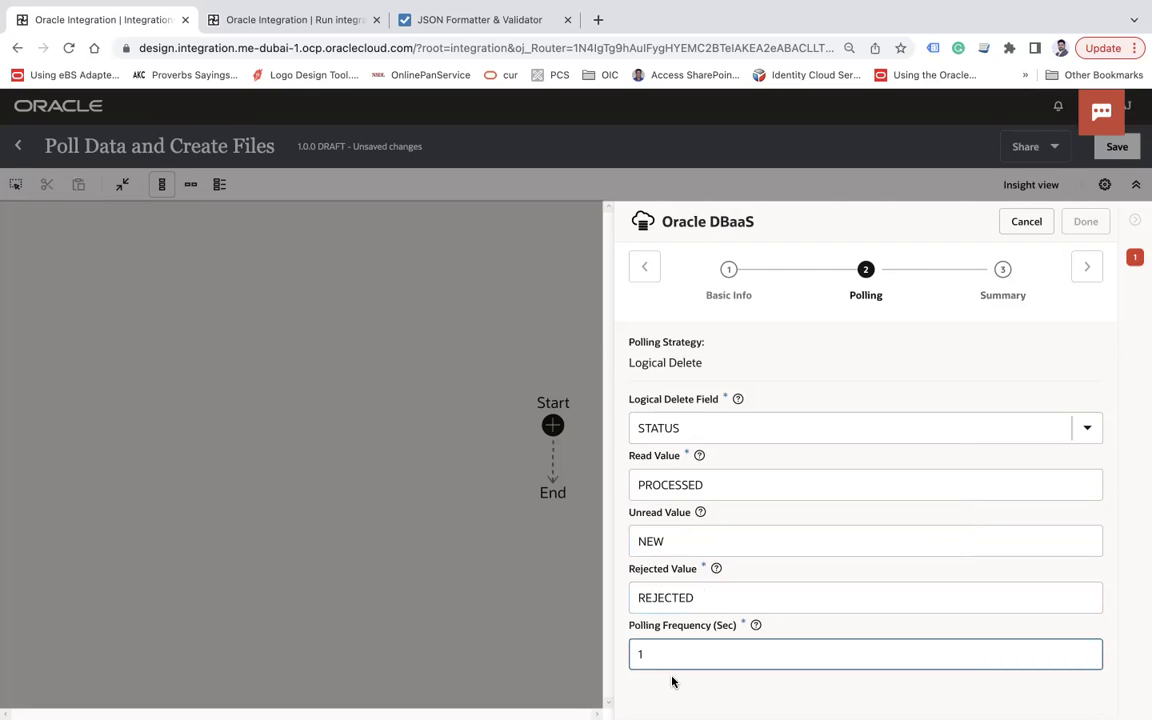
type("10")
scroll(990, 458, "down", 2)
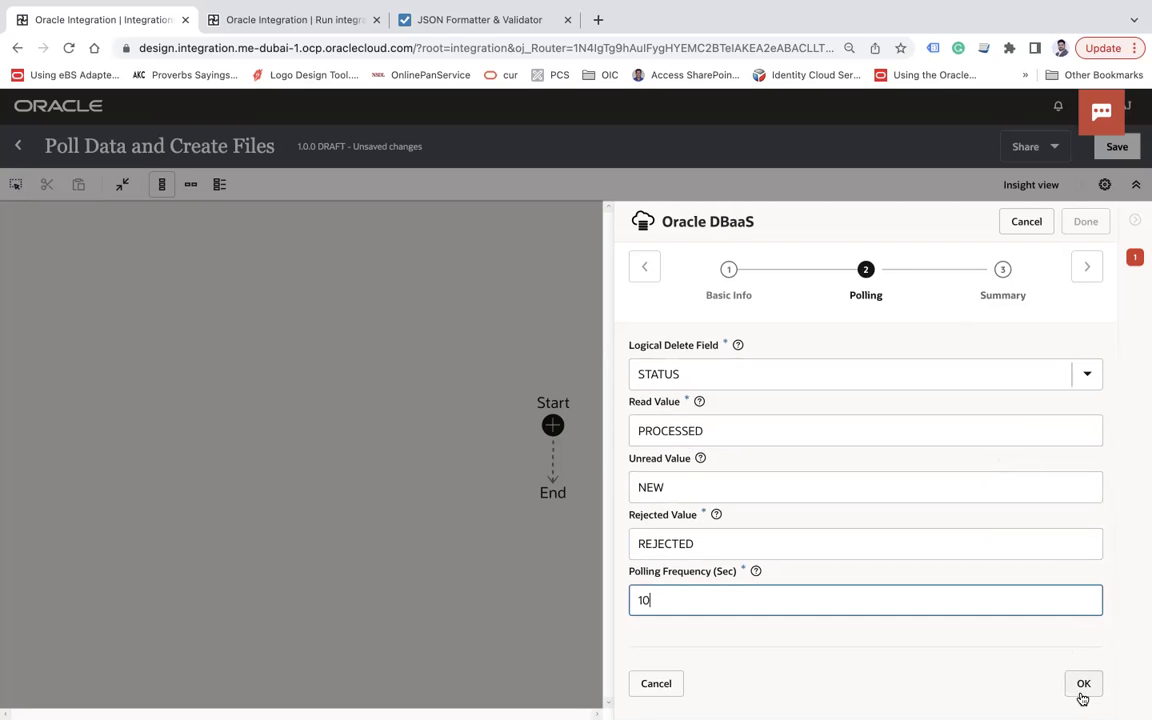
left_click(1082, 681)
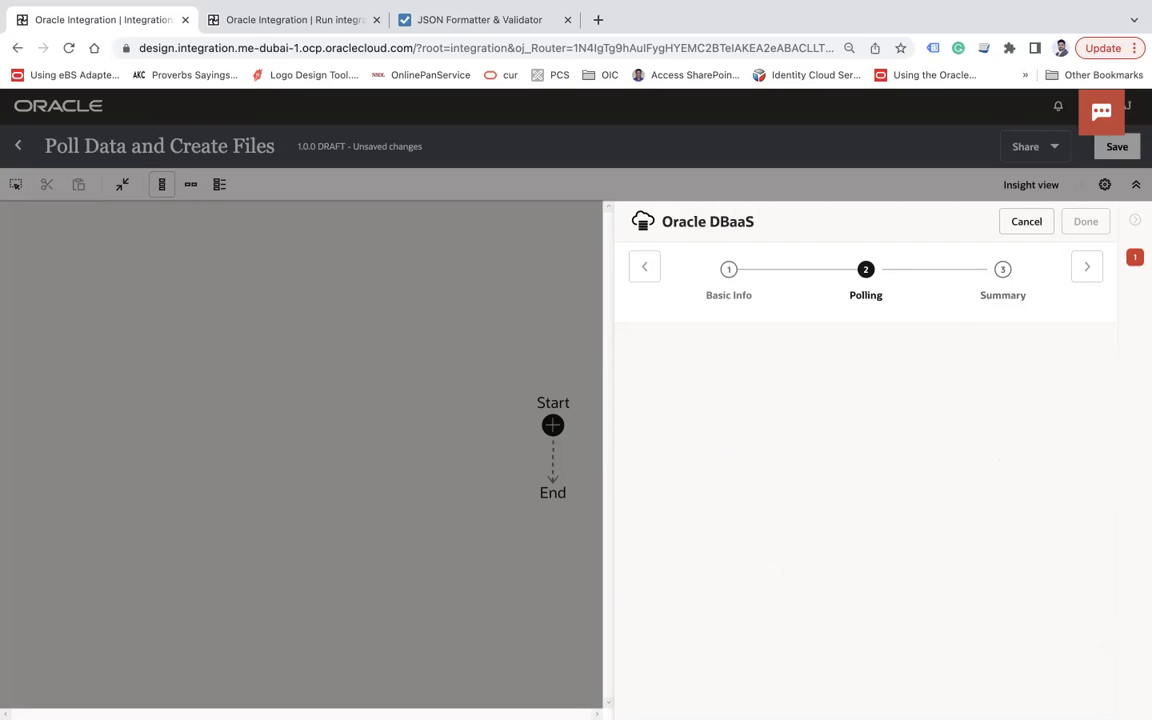
Step: Finish the PollData trigger configuration and switch the integration canvas to the horizontal layout
left_click(1087, 268)
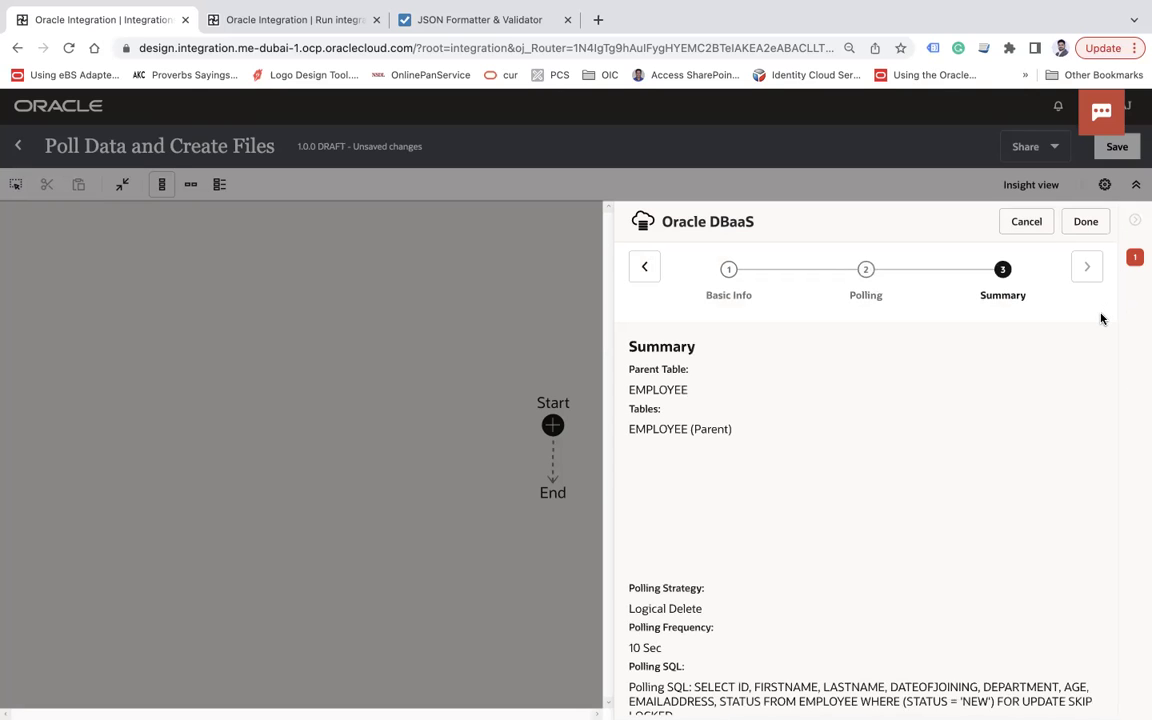
left_click(1085, 224)
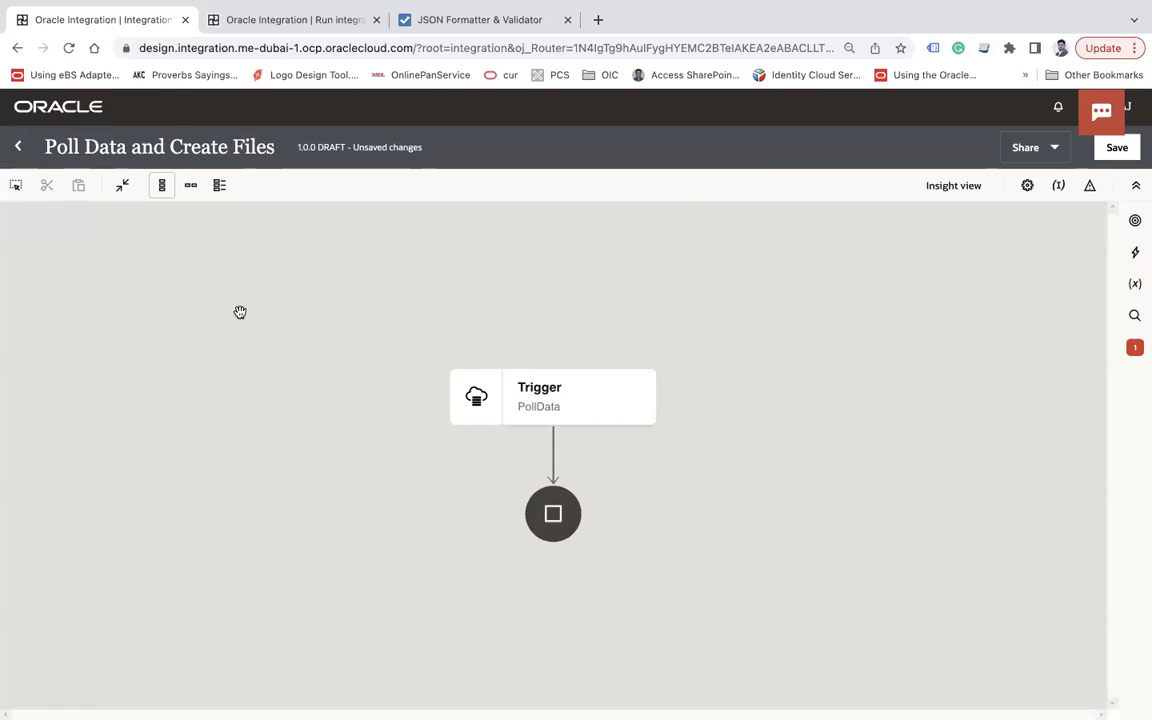
left_click(191, 186)
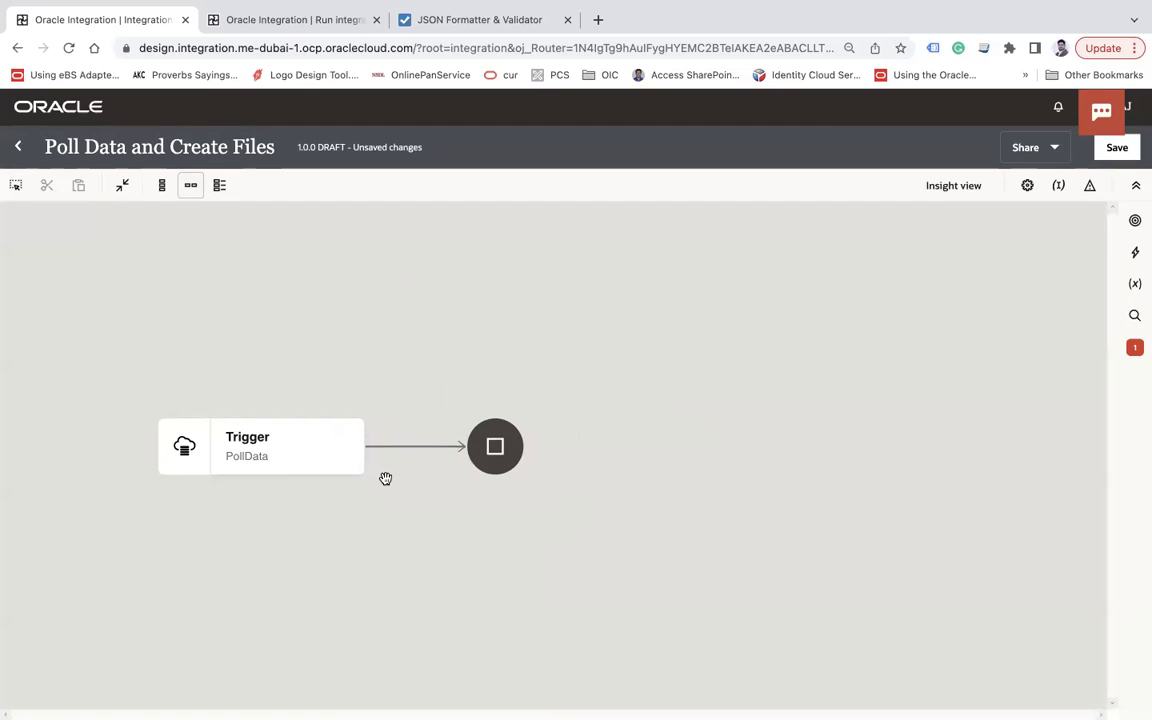
Step: Switch to JSON Formatter & Validator and check the email address and status fields of an employee record
left_click(450, 20)
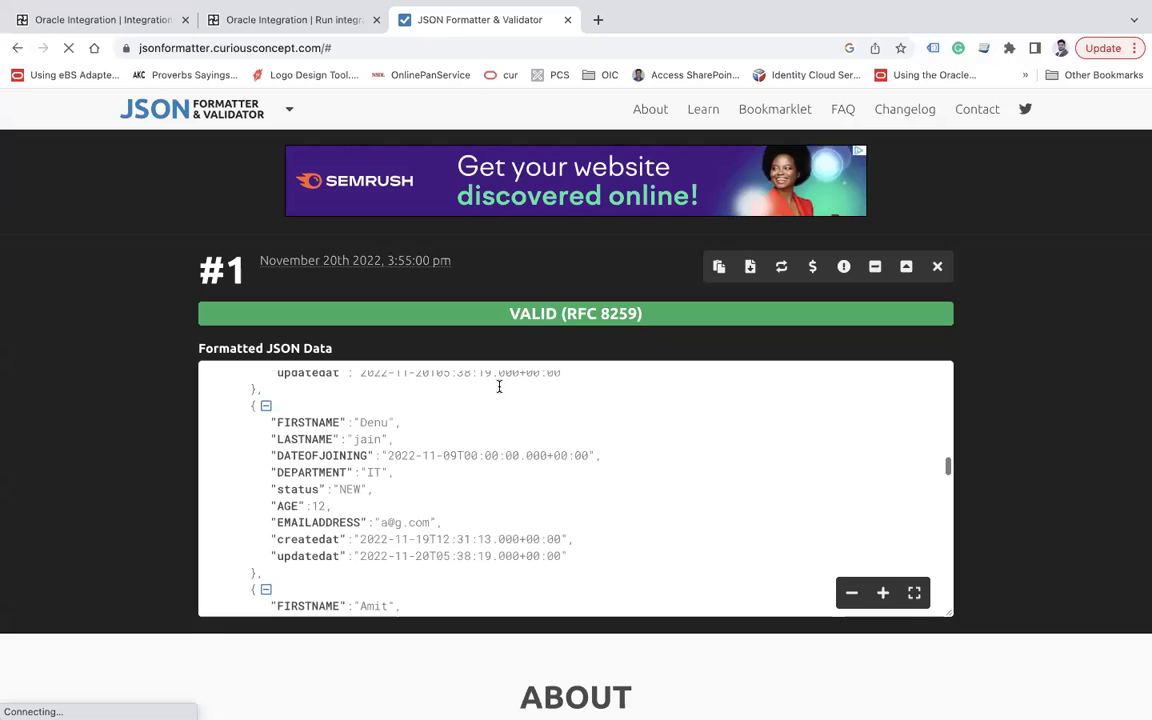
double_click(310, 522)
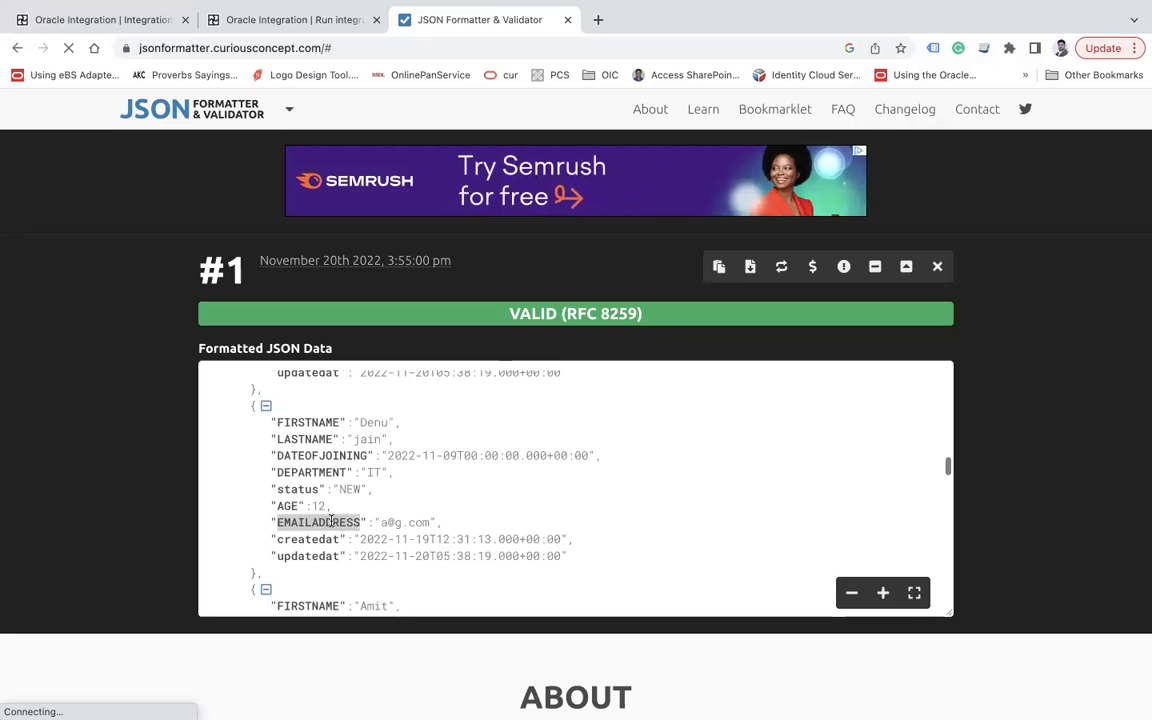
double_click(300, 489)
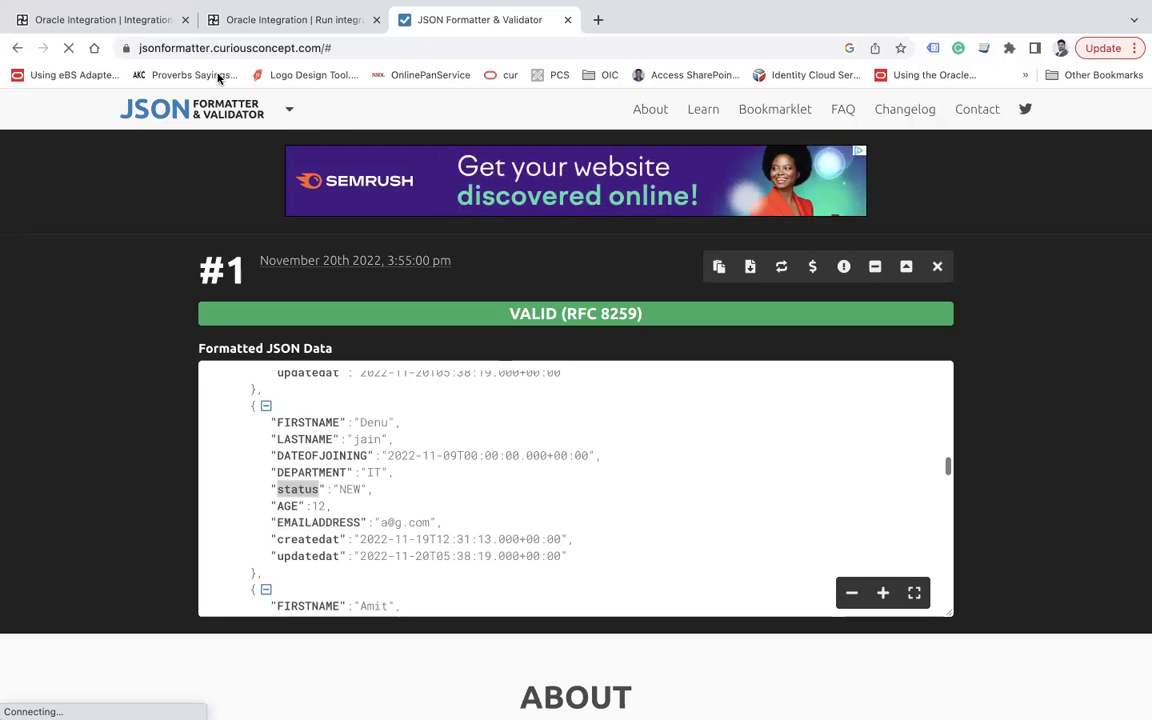
Step: Switch back to the Oracle Integration canvas and add a Switch action after the PollData trigger
left_click(150, 30)
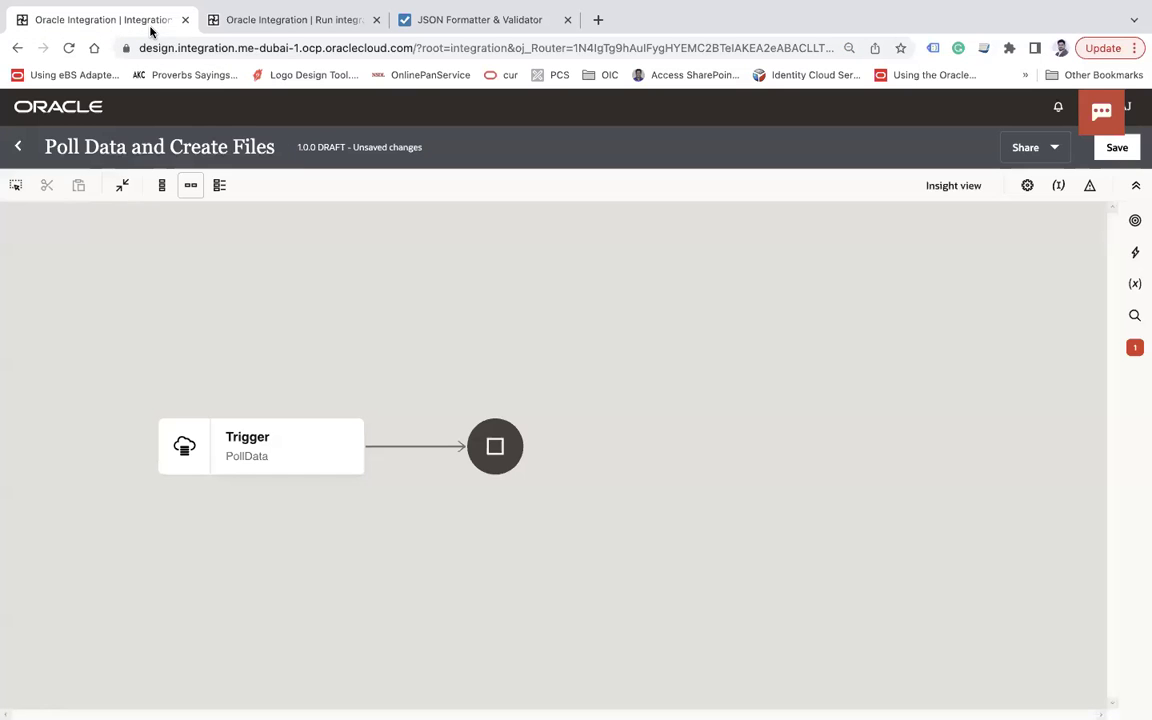
left_click(415, 447)
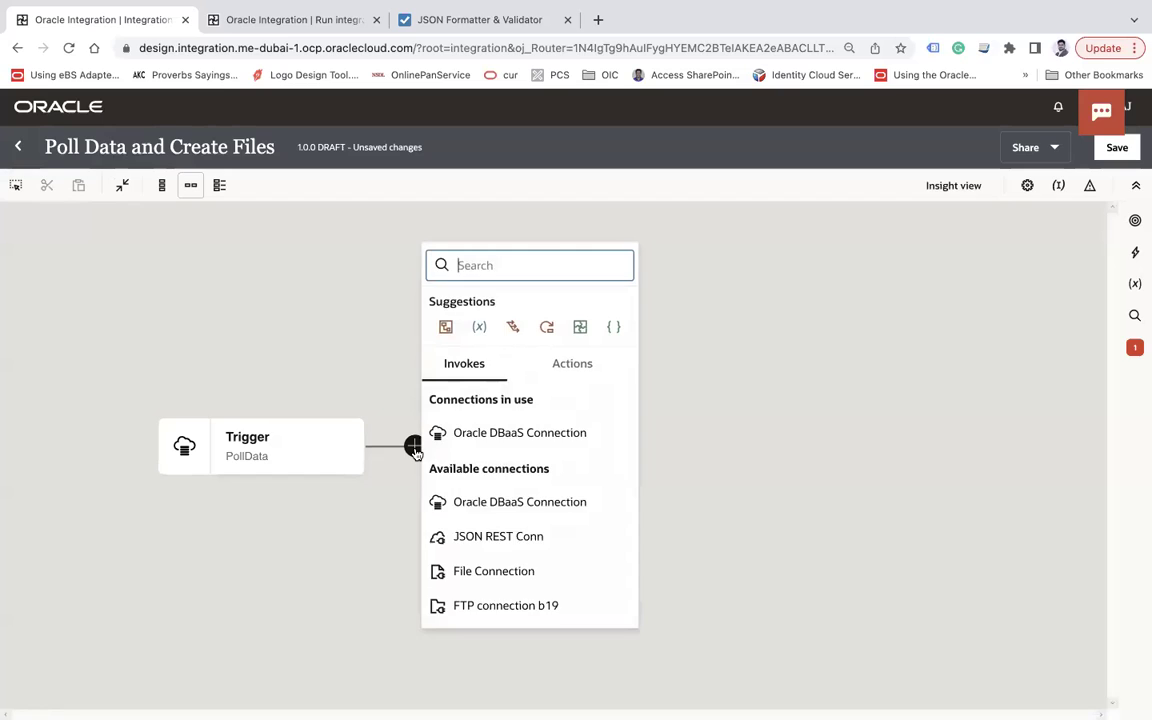
type("swi")
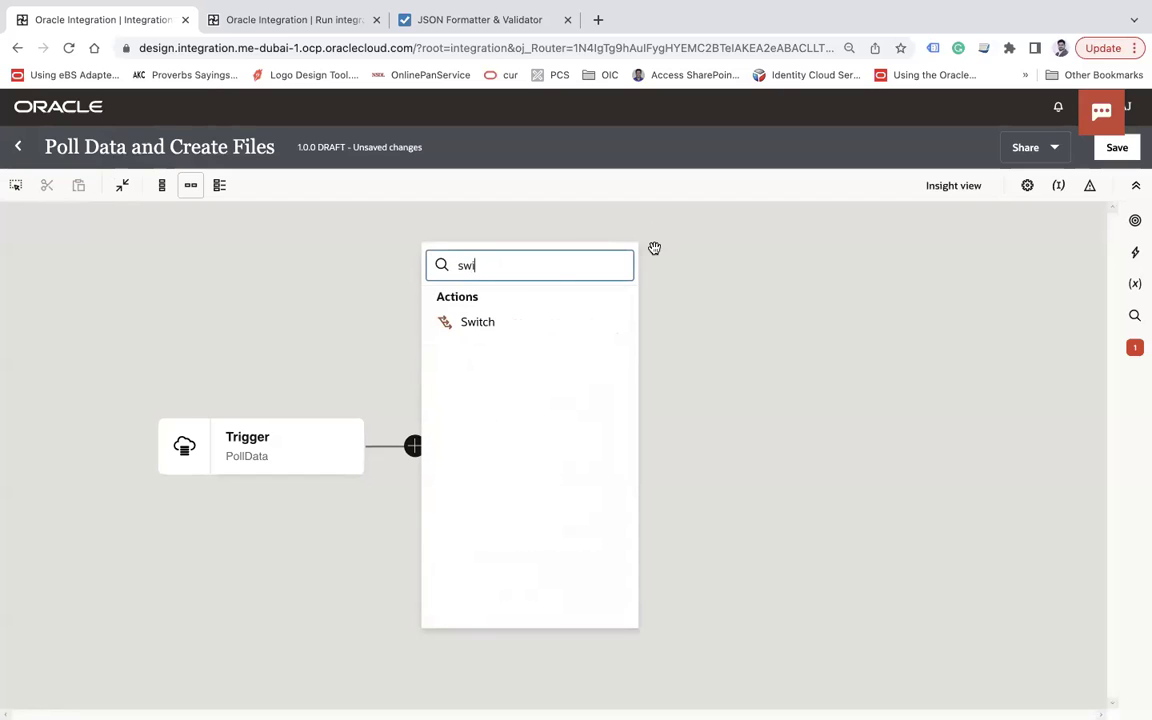
left_click(487, 330)
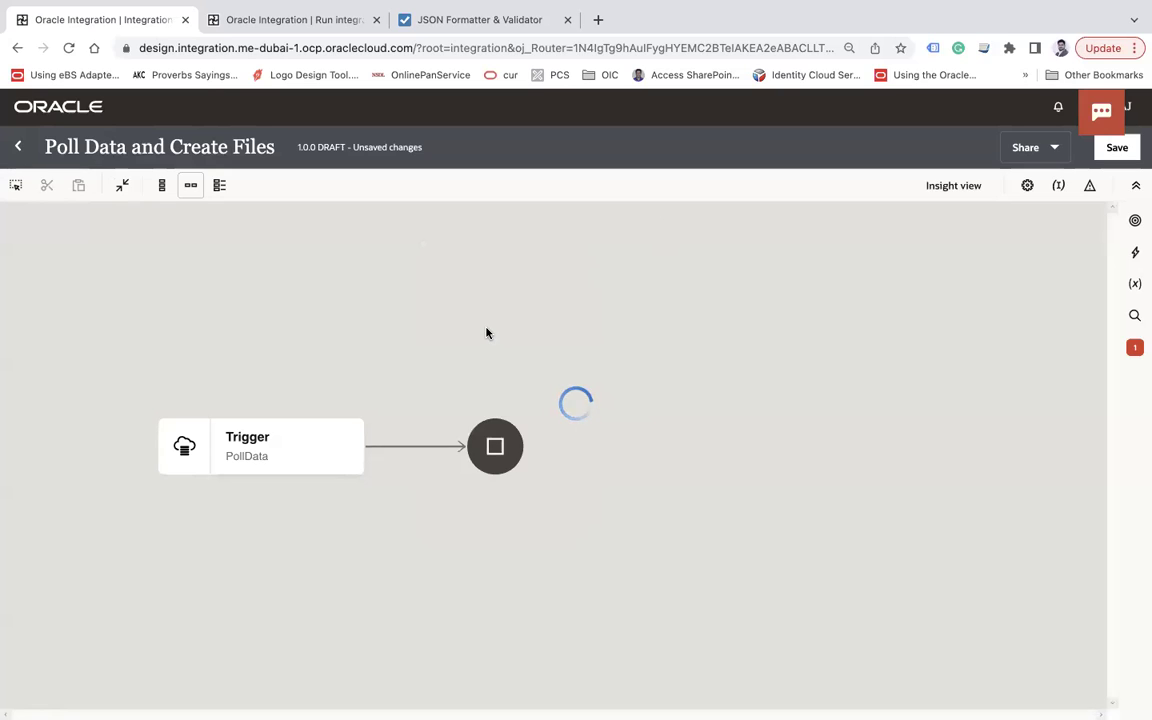
left_click_drag(957, 385, 864, 306)
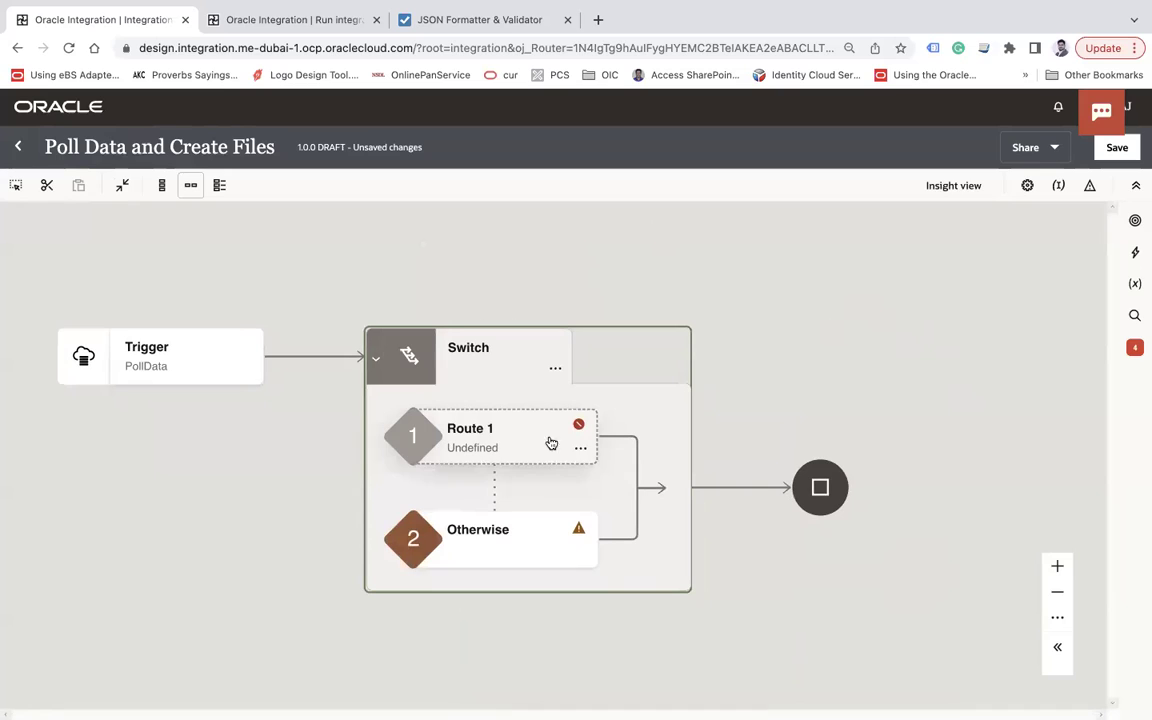
Step: Open the condition of the switch's Route 1 and use the Employee emailaddress element as its first value
mouse_move(453, 449)
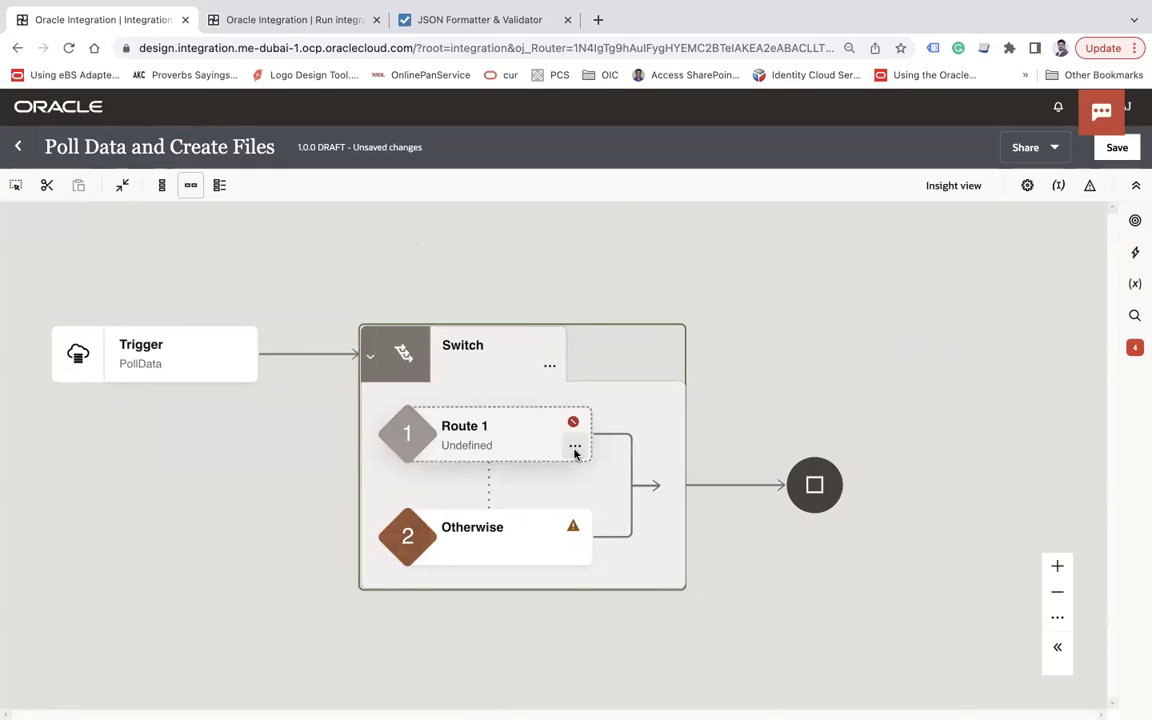
left_click(575, 448)
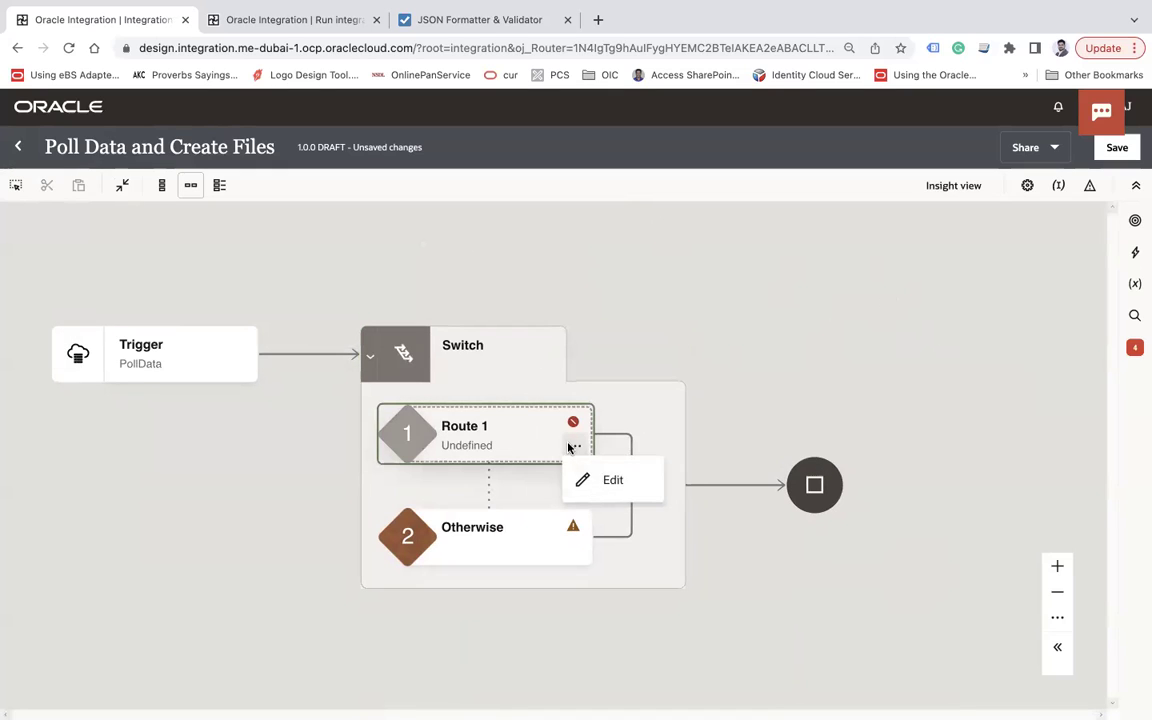
left_click(605, 479)
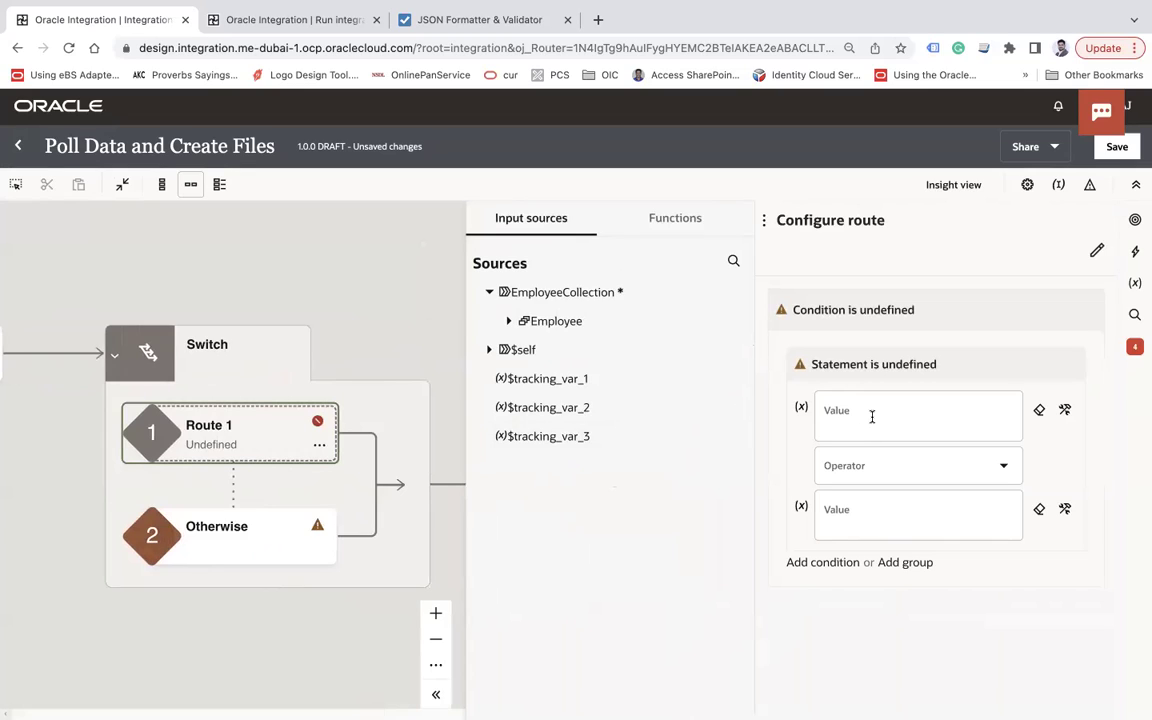
left_click(508, 322)
left_click_drag(559, 526, 887, 417)
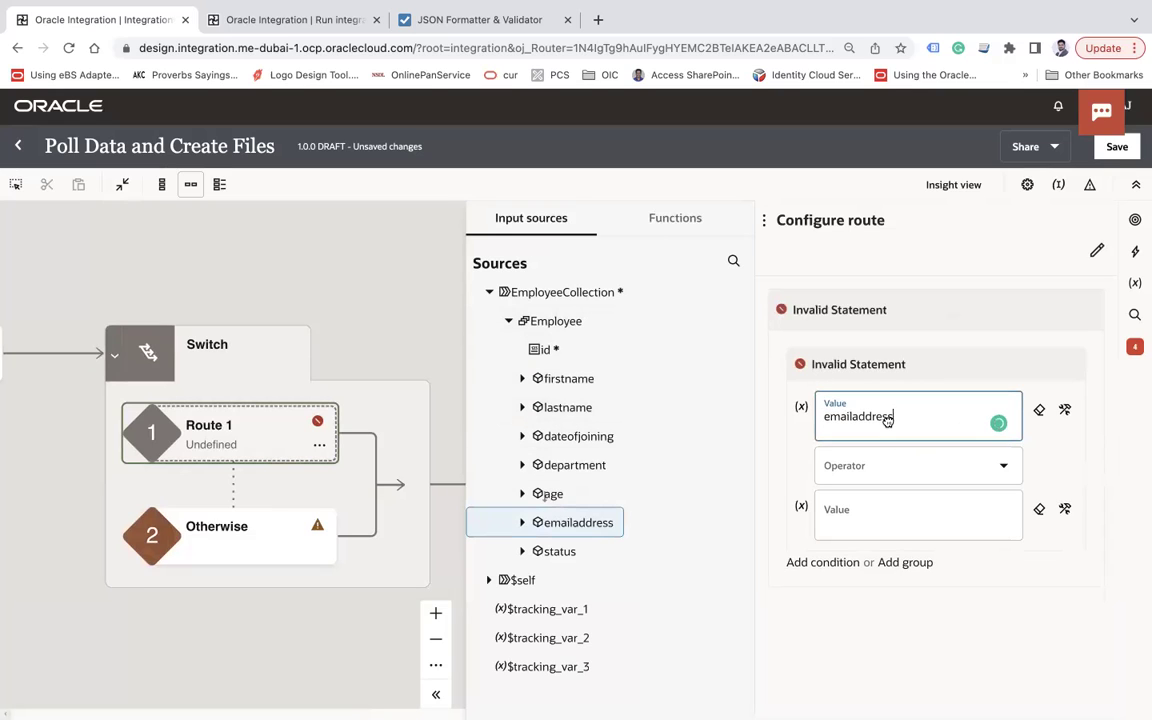
Step: Complete the Route 1 condition with the operator != and an empty string '' as the comparison value
left_click(894, 470)
left_click(848, 513)
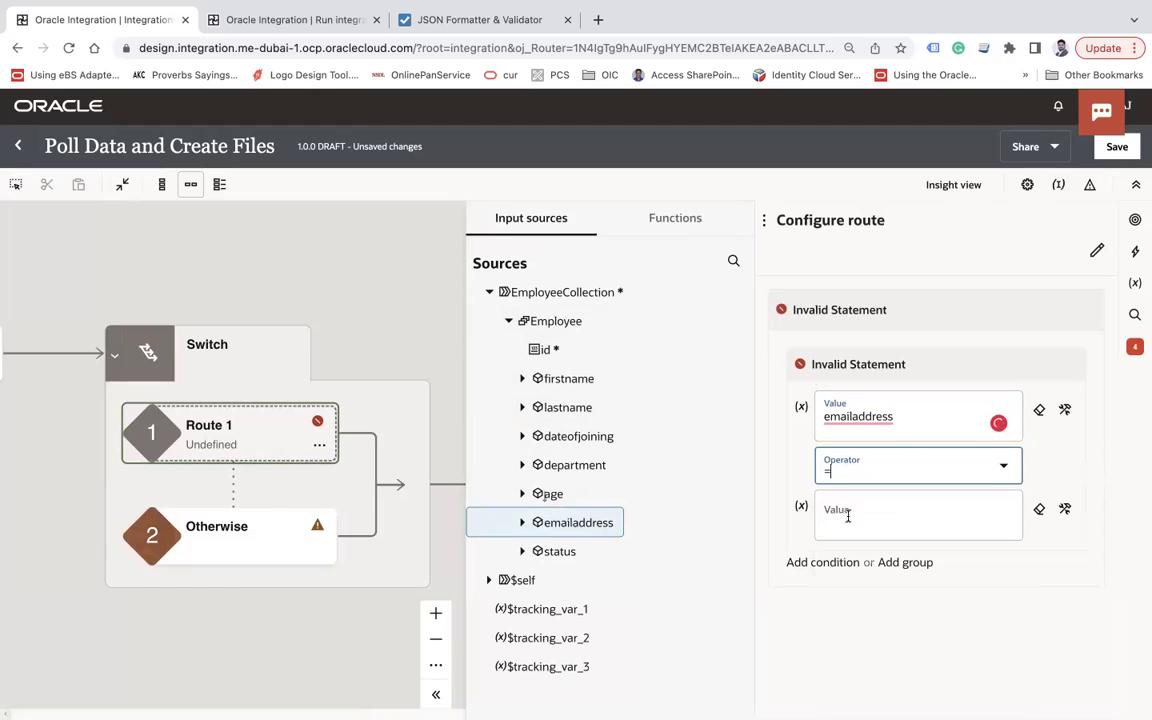
left_click(884, 516)
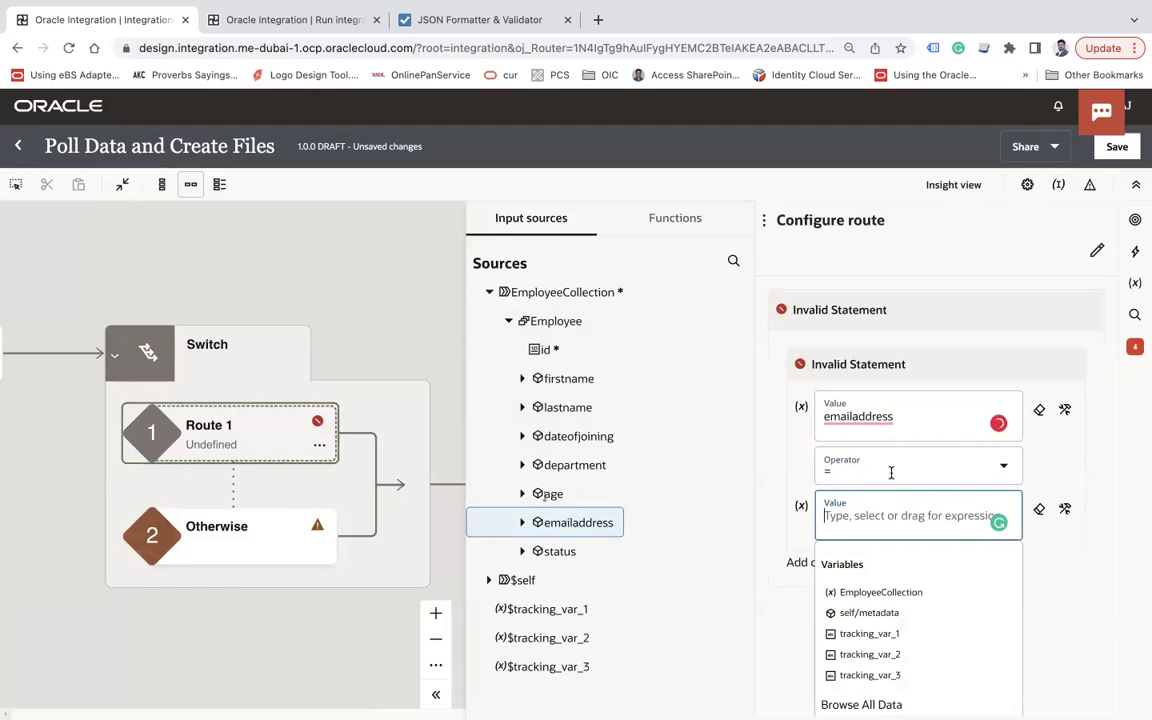
left_click(891, 472)
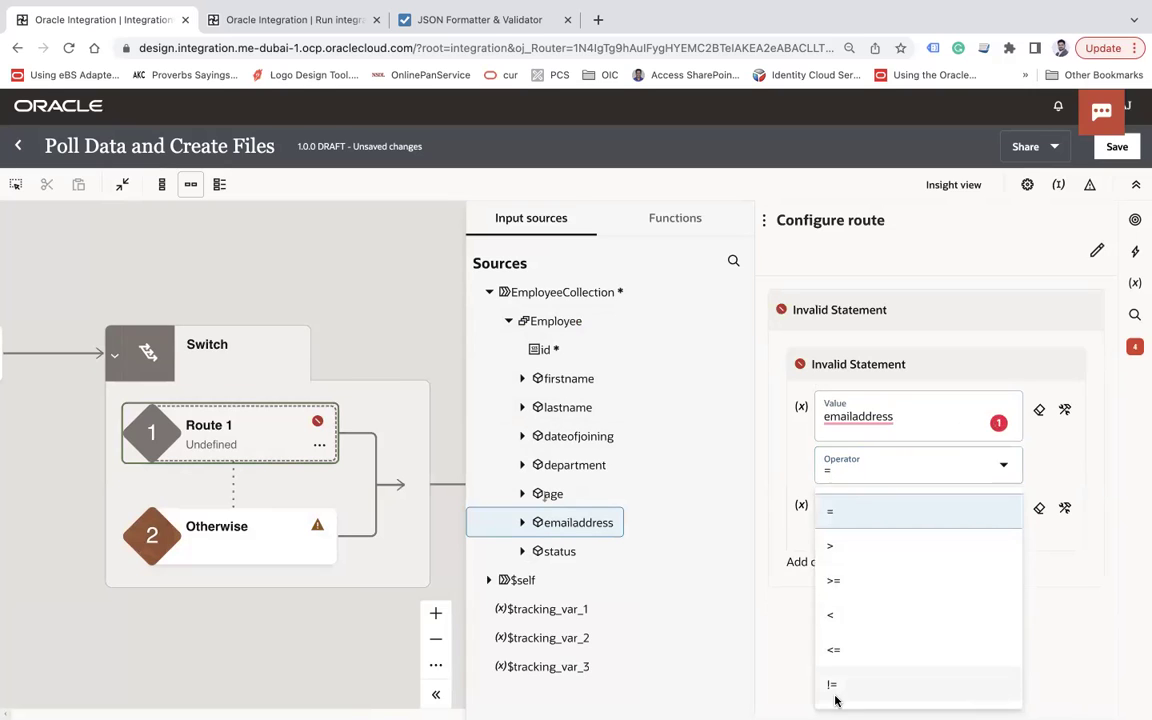
left_click(835, 698)
left_click(859, 525)
type("'")
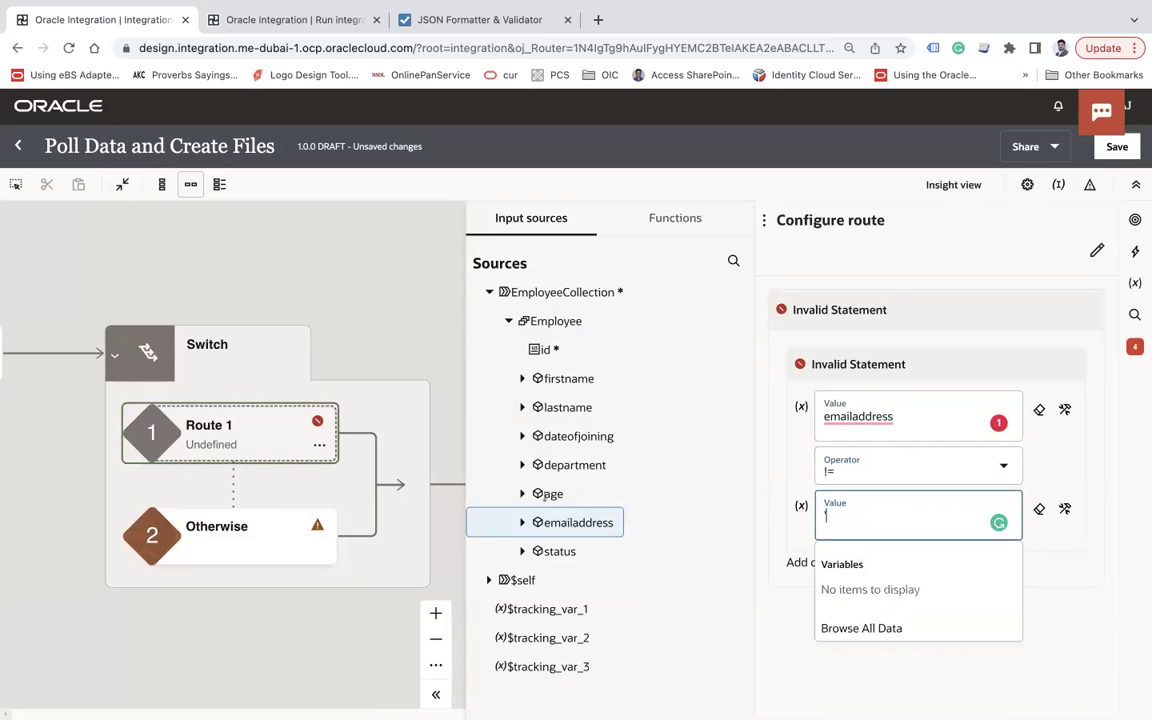
type("'")
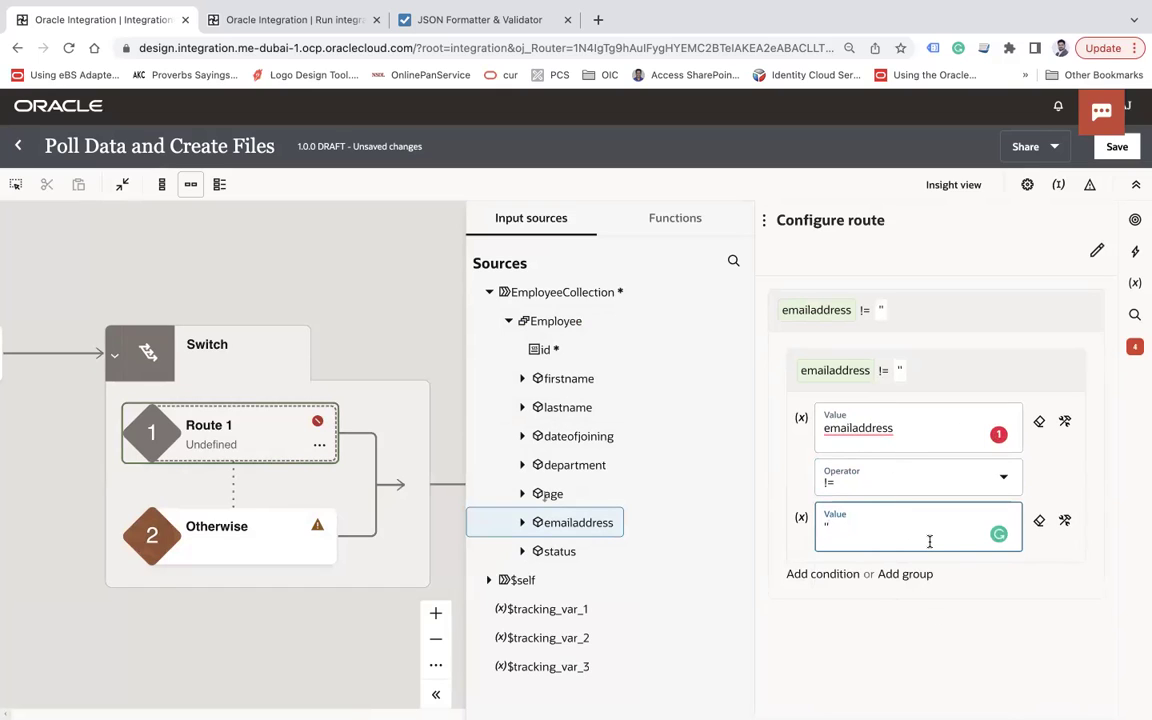
left_click(915, 656)
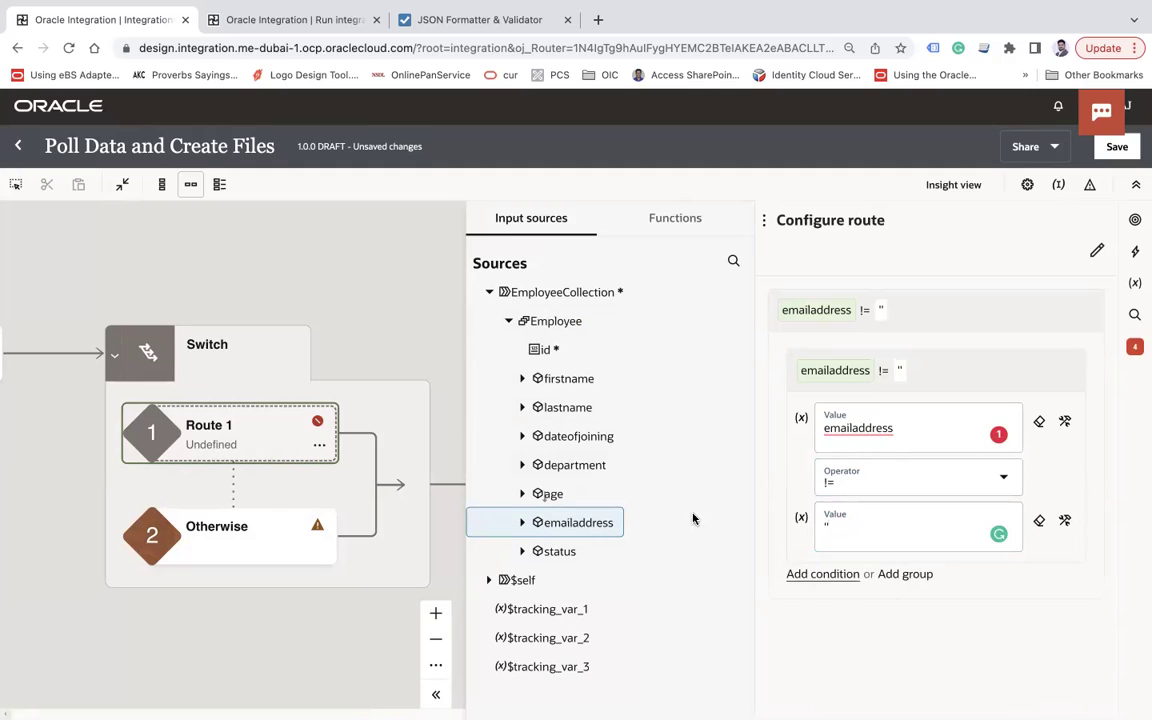
left_click(395, 287)
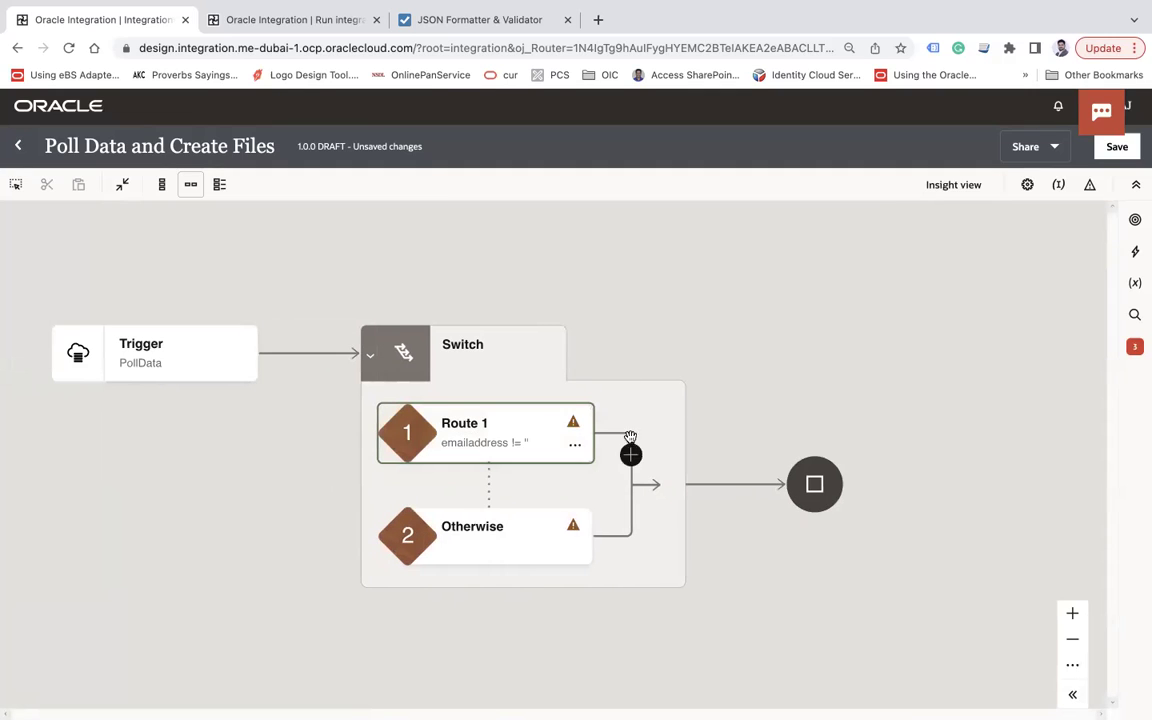
Step: Add an FTP Connection invoke to the Route 1 branch and name its endpoint WriteFile
left_click(631, 457)
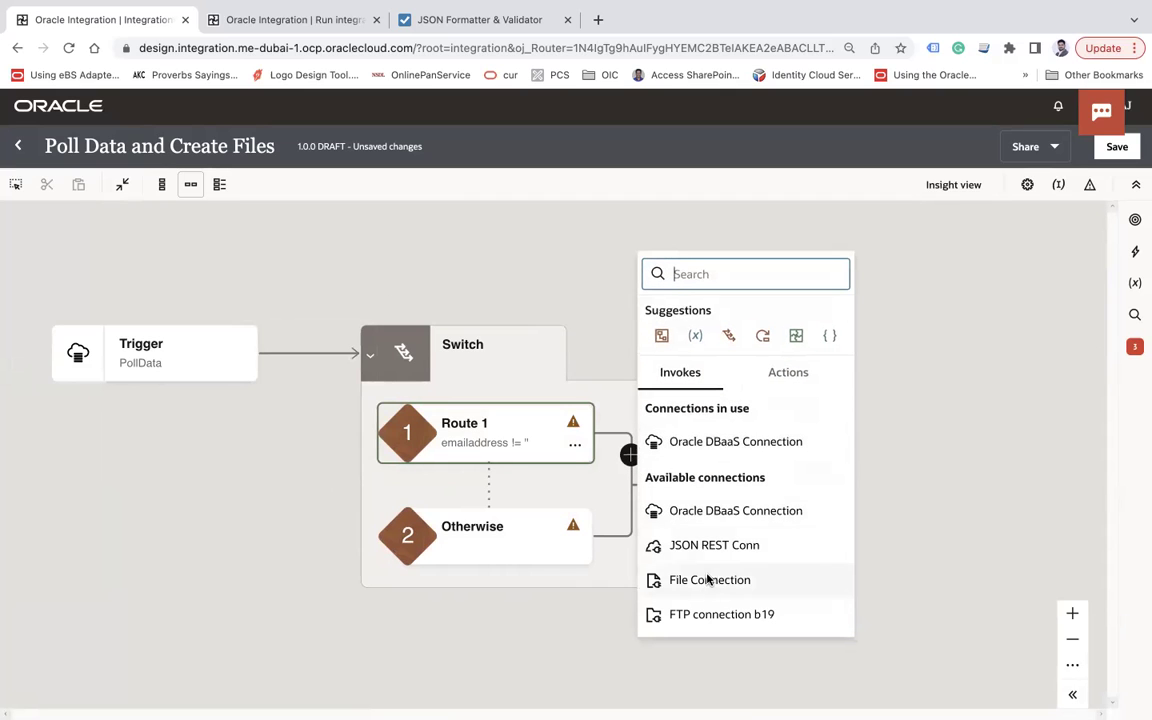
type("ftp")
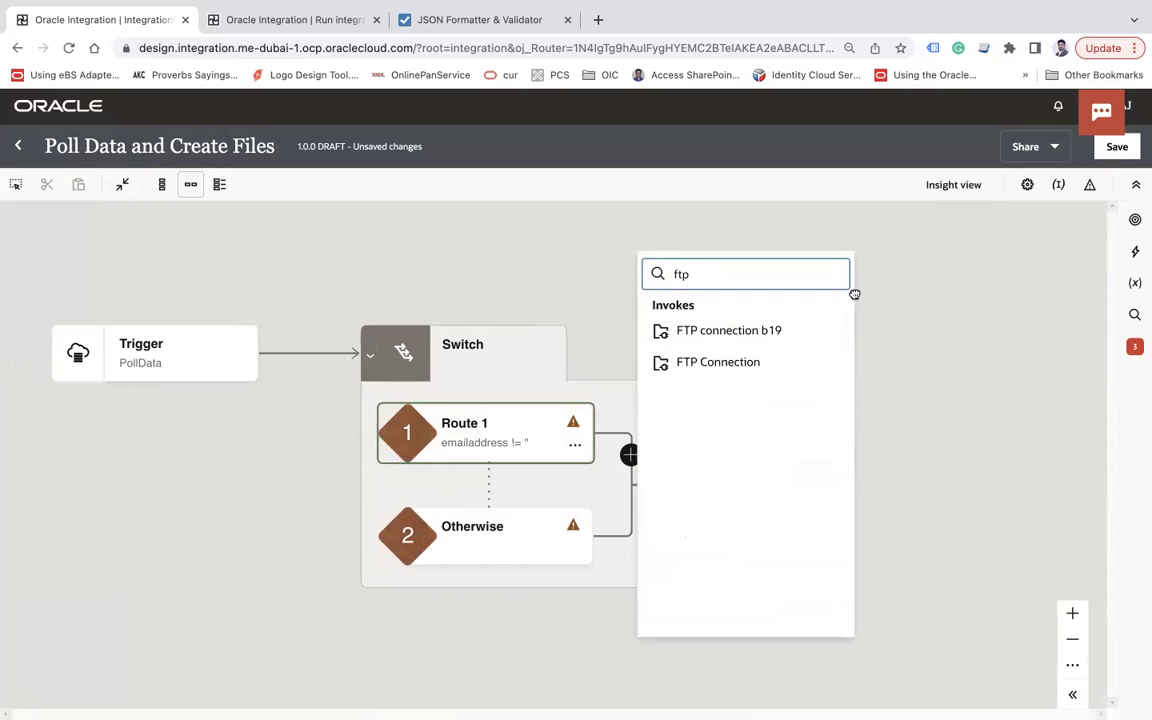
left_click(730, 362)
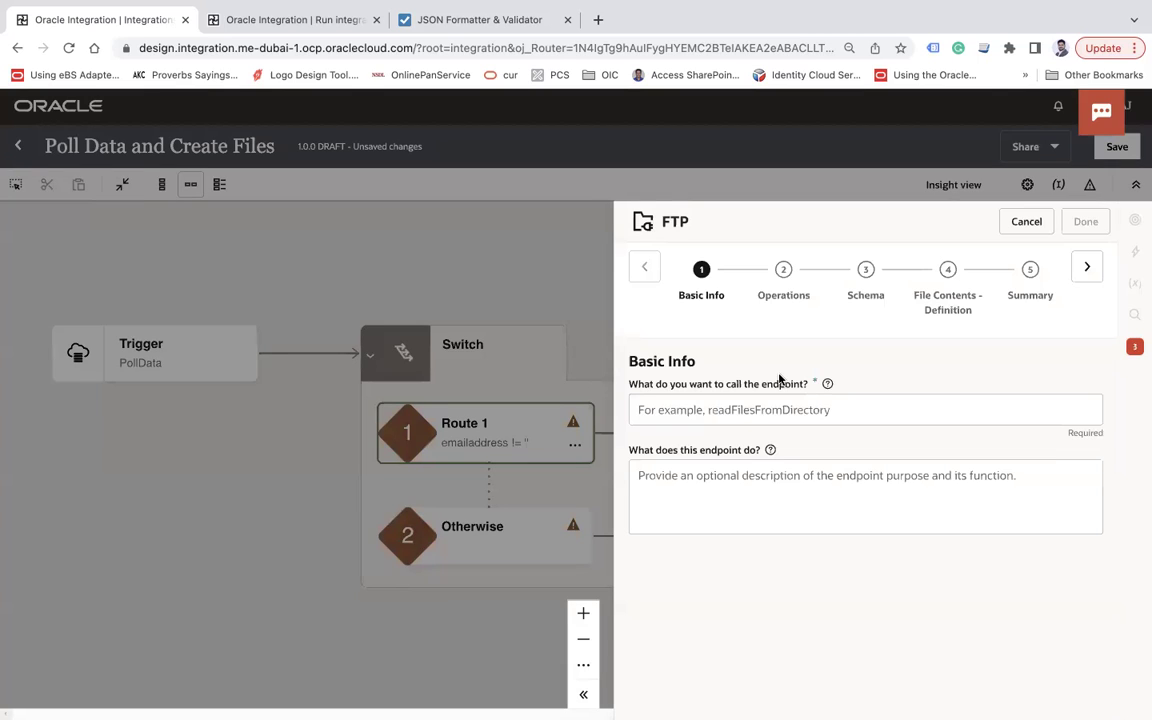
left_click(762, 409)
type("WriteF")
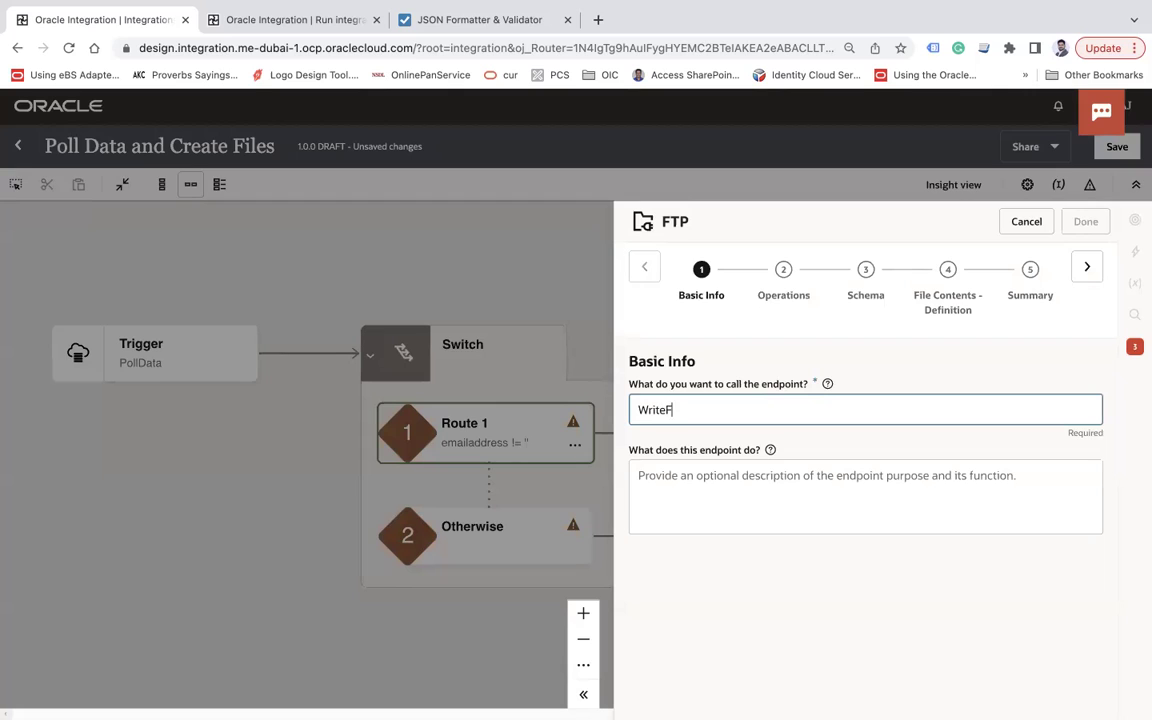
left_click(1089, 270)
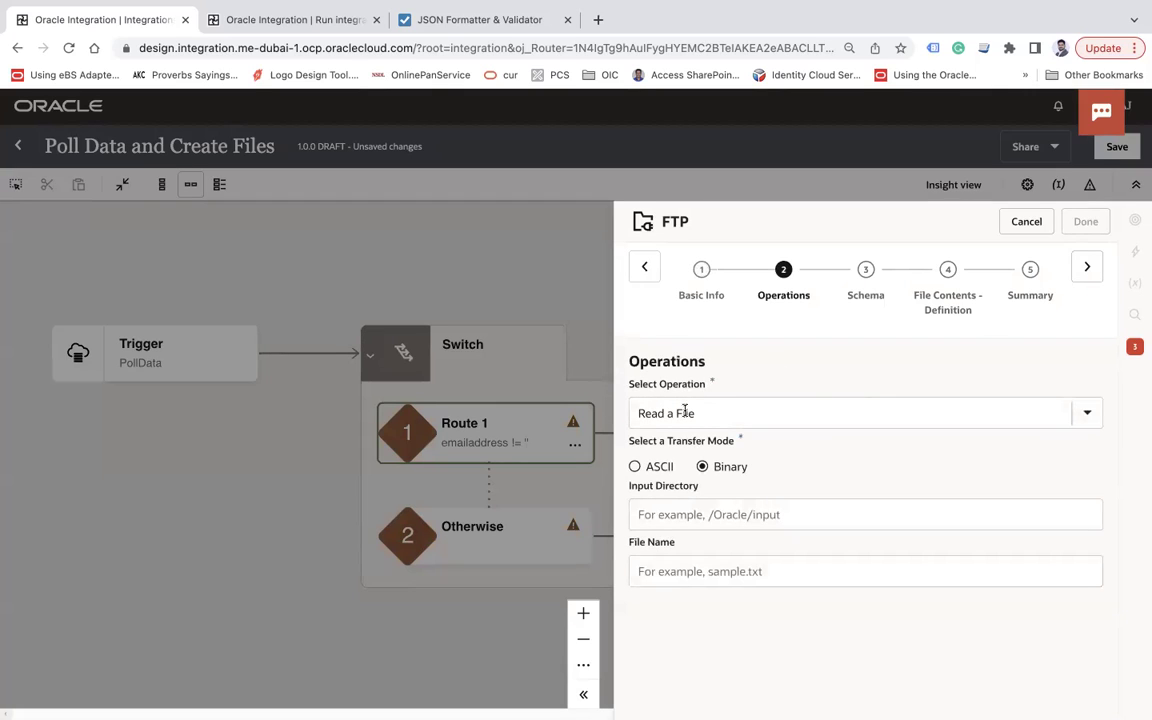
Step: Set the FTP operation to Write File in ASCII transfer mode with output directory /home/users/aj/employees
left_click(685, 413)
left_click(660, 489)
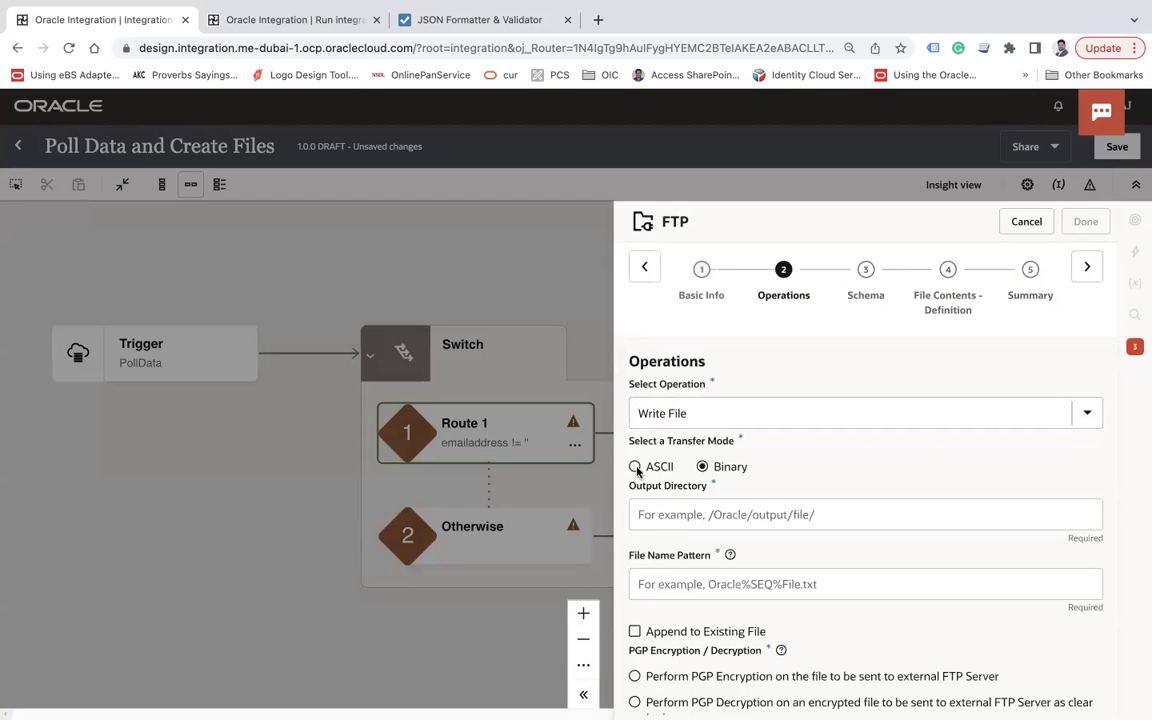
left_click(691, 522)
type("/home/users/aj/empl")
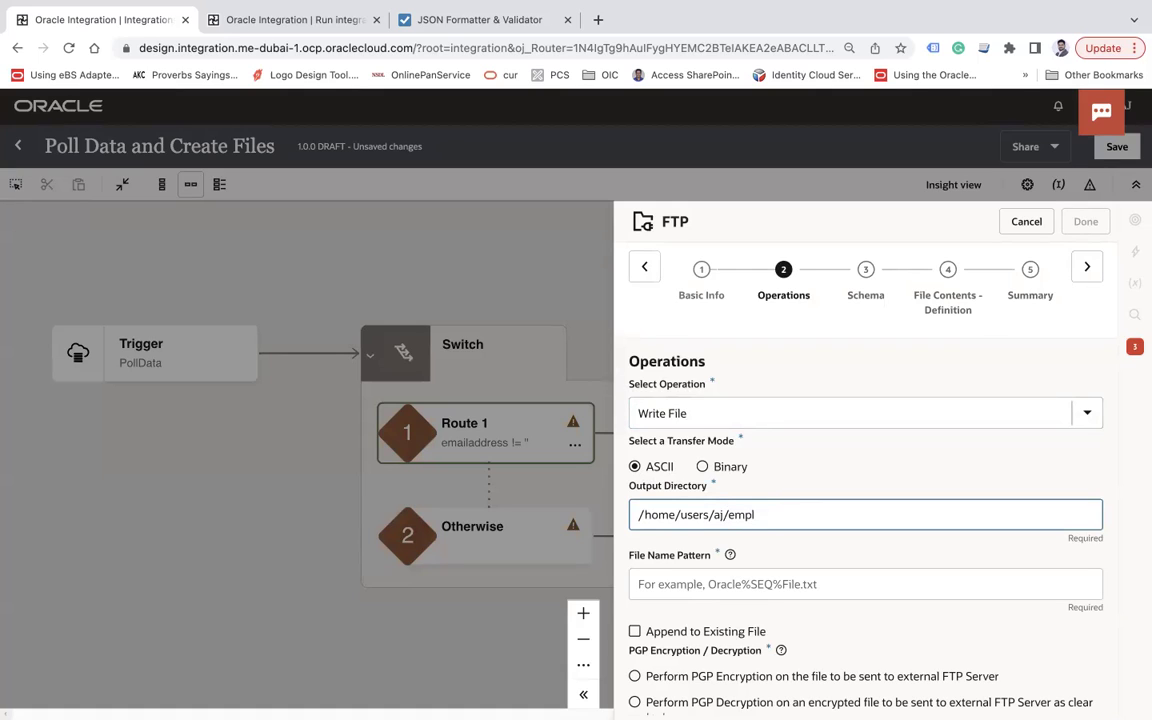
Step: Set the file name pattern to emp.csv and accept the FTP operation settings
left_click(730, 554)
scroll(690, 580, "down", 1)
left_click(686, 567)
type("emp.csv")
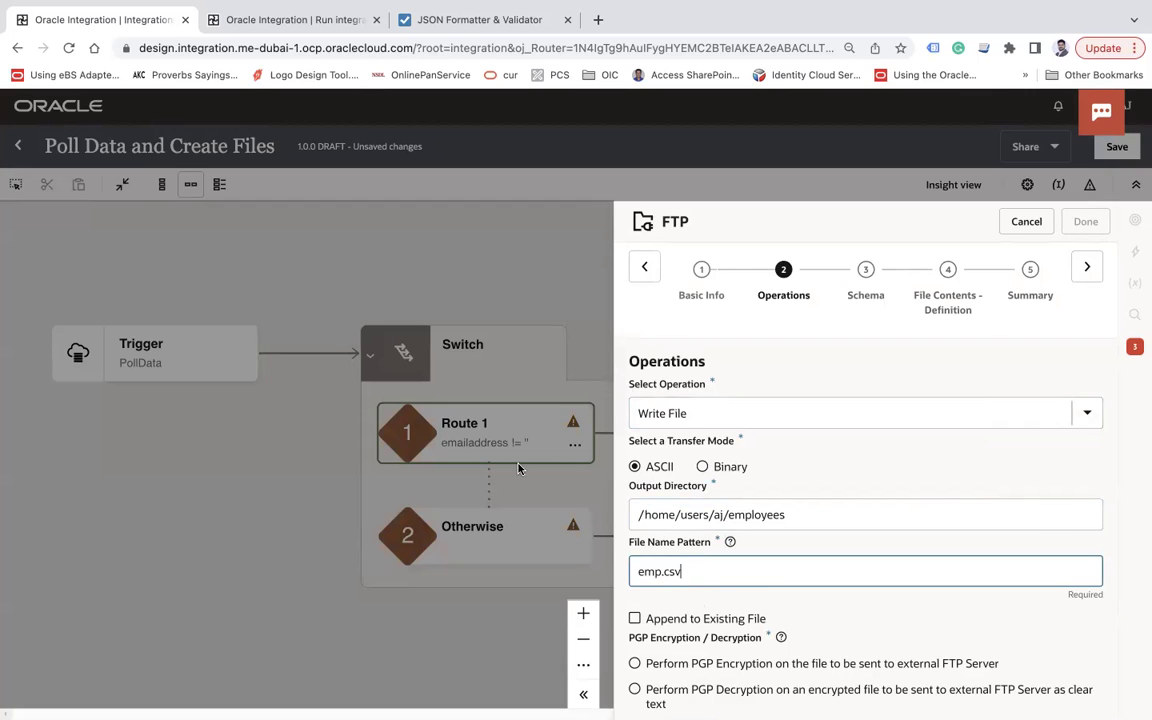
left_click(1087, 267)
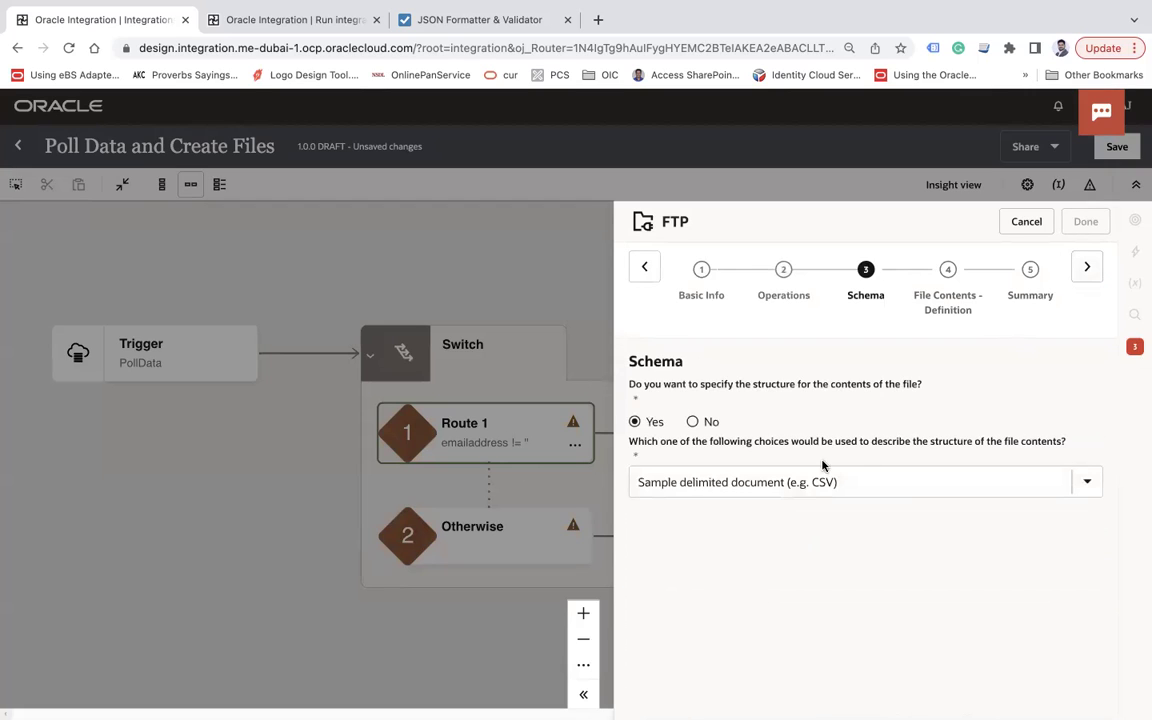
Step: Accept the sample delimited document (CSV) schema choice, load user.csv as the sample file and check its columns
left_click(1084, 268)
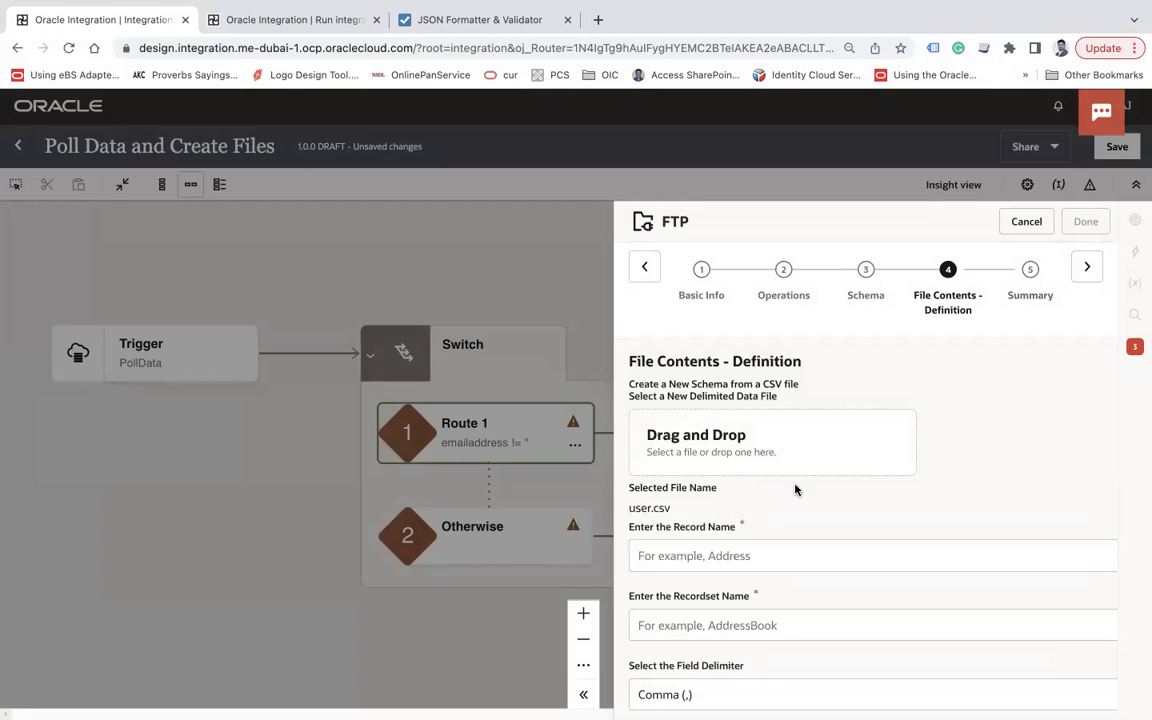
scroll(795, 489, "down", 5)
scroll(795, 489, "down", 2)
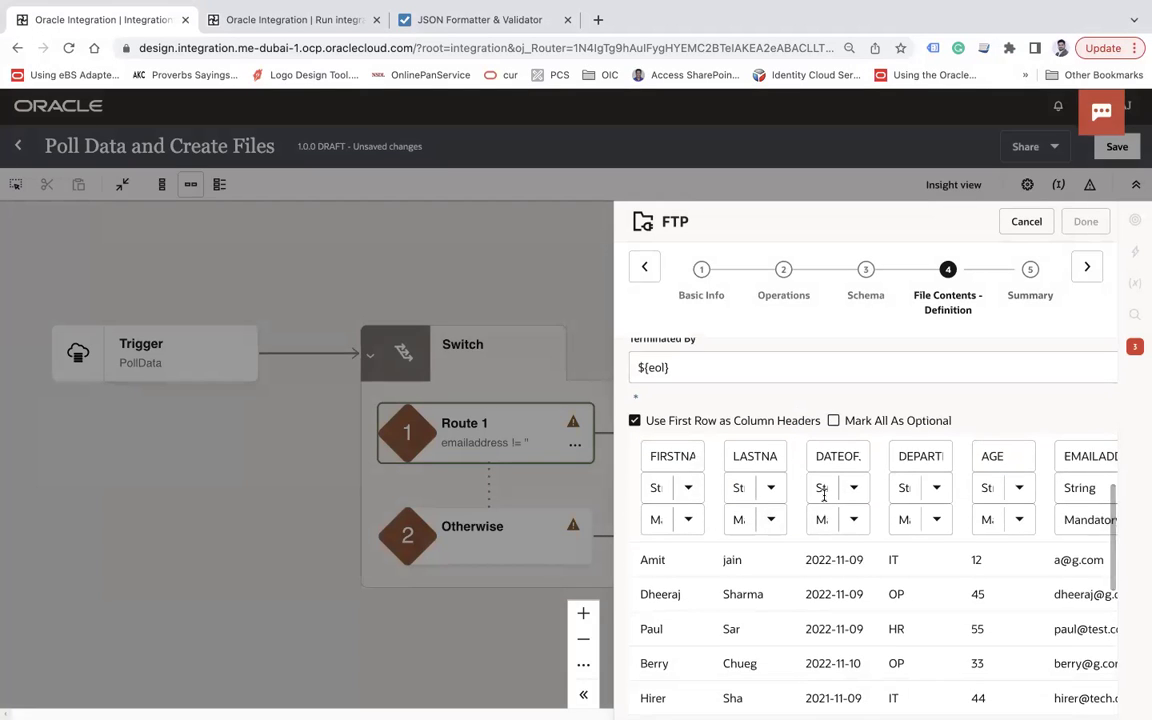
scroll(898, 510, "up", 4)
scroll(897, 508, "up", 2)
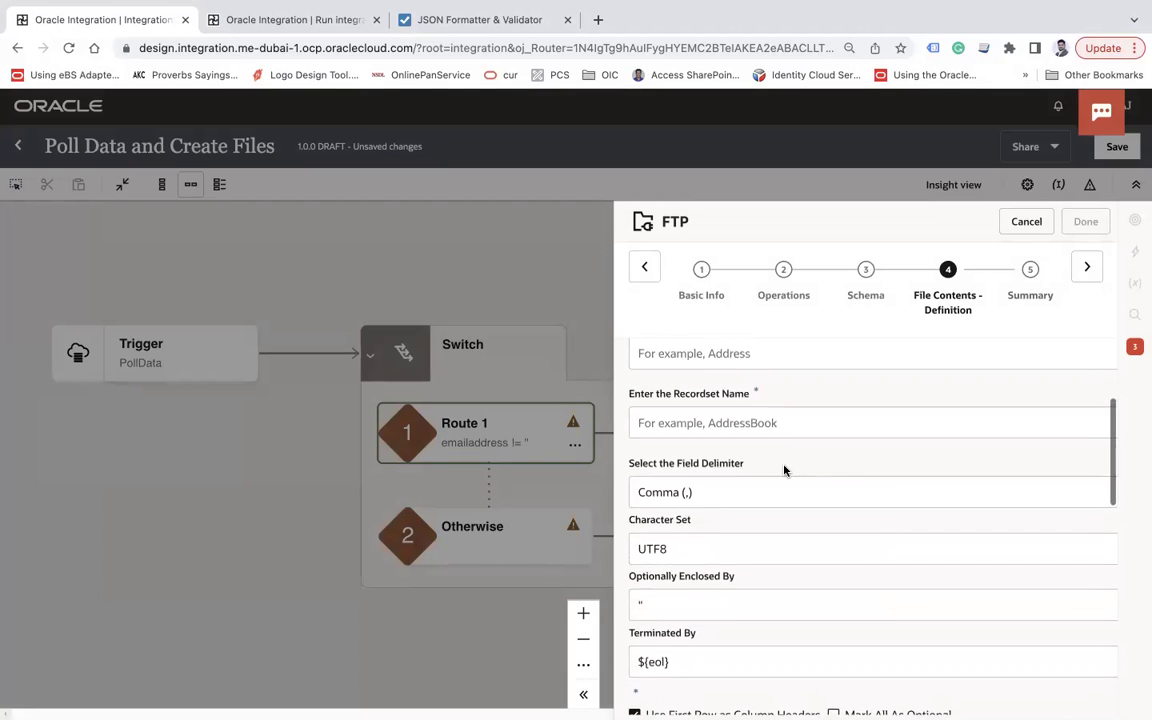
scroll(760, 430, "up", 2)
Step: Name the file's record User and its recordset UserSet
left_click(718, 436)
type("User")
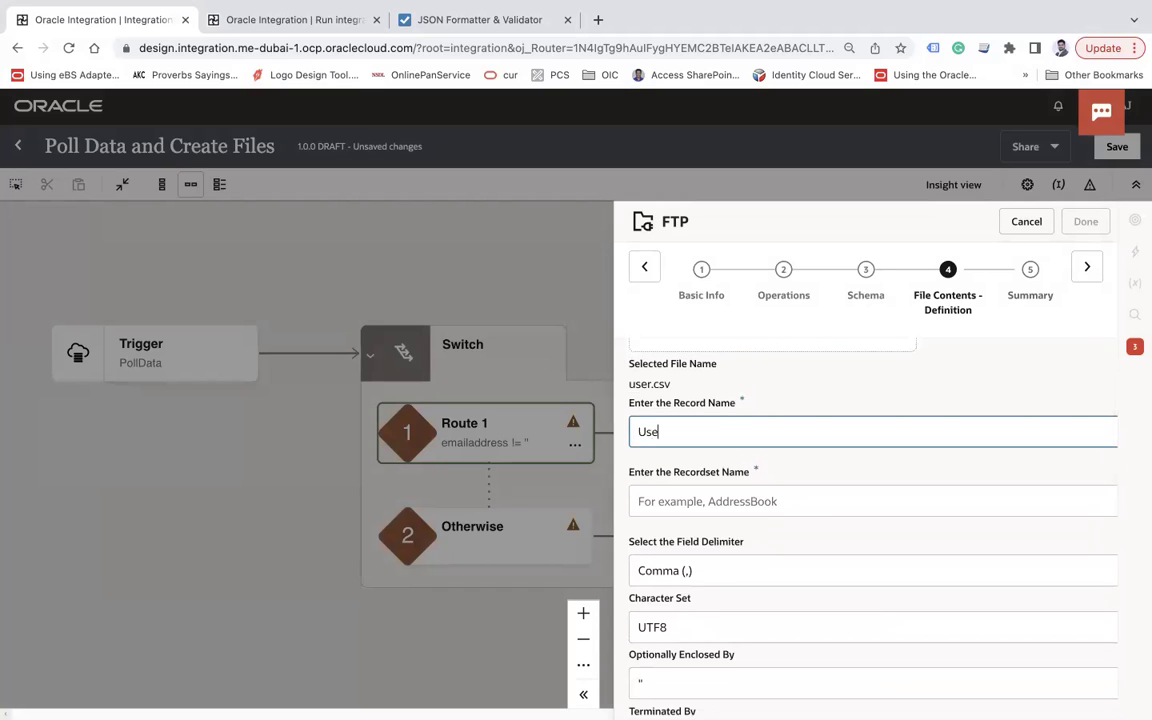
key("Tab")
type("U")
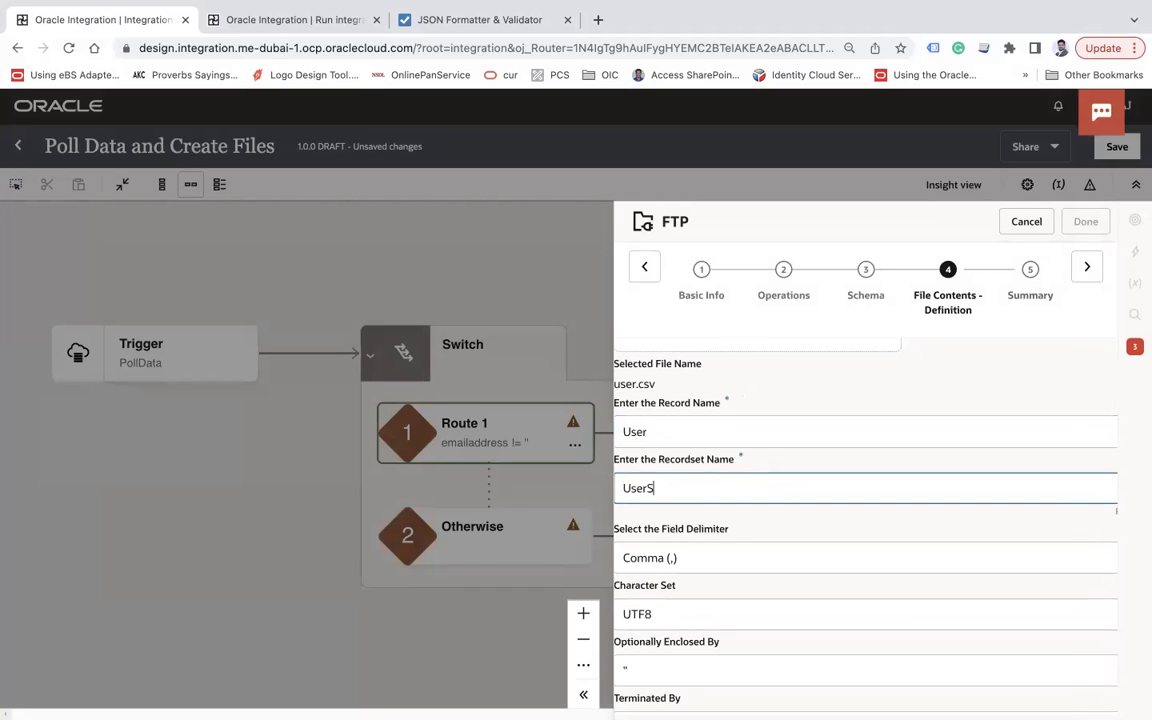
type("serSet")
Step: Mark all columns of the CSV schema as optional except the email address column, which is set to Mandatory
scroll(921, 432, "down", 4)
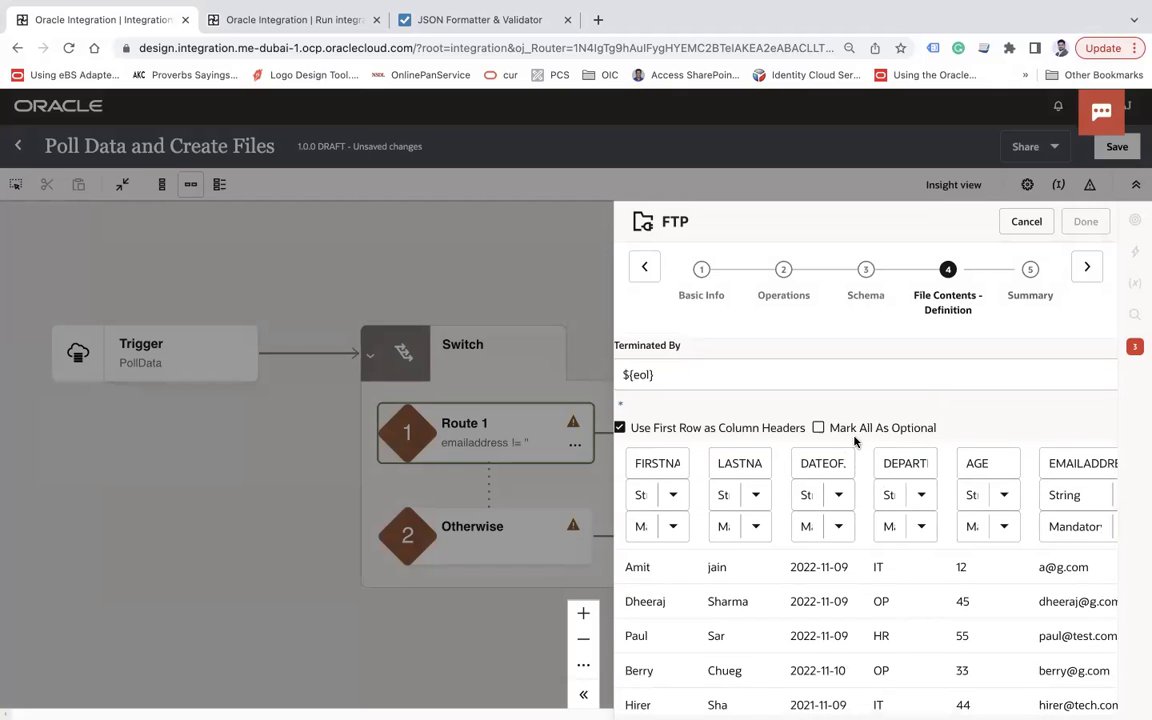
left_click(818, 428)
scroll(905, 540, "up", 5)
scroll(907, 541, "down", 10)
scroll(907, 541, "up", 5)
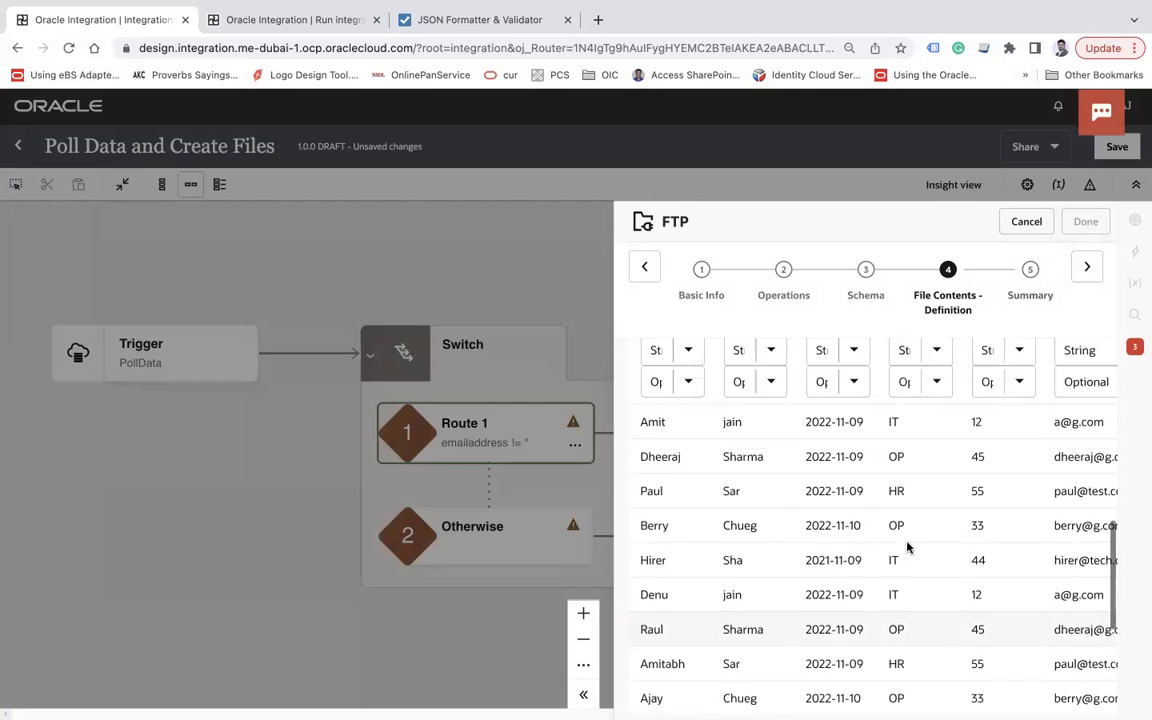
left_click(1077, 446)
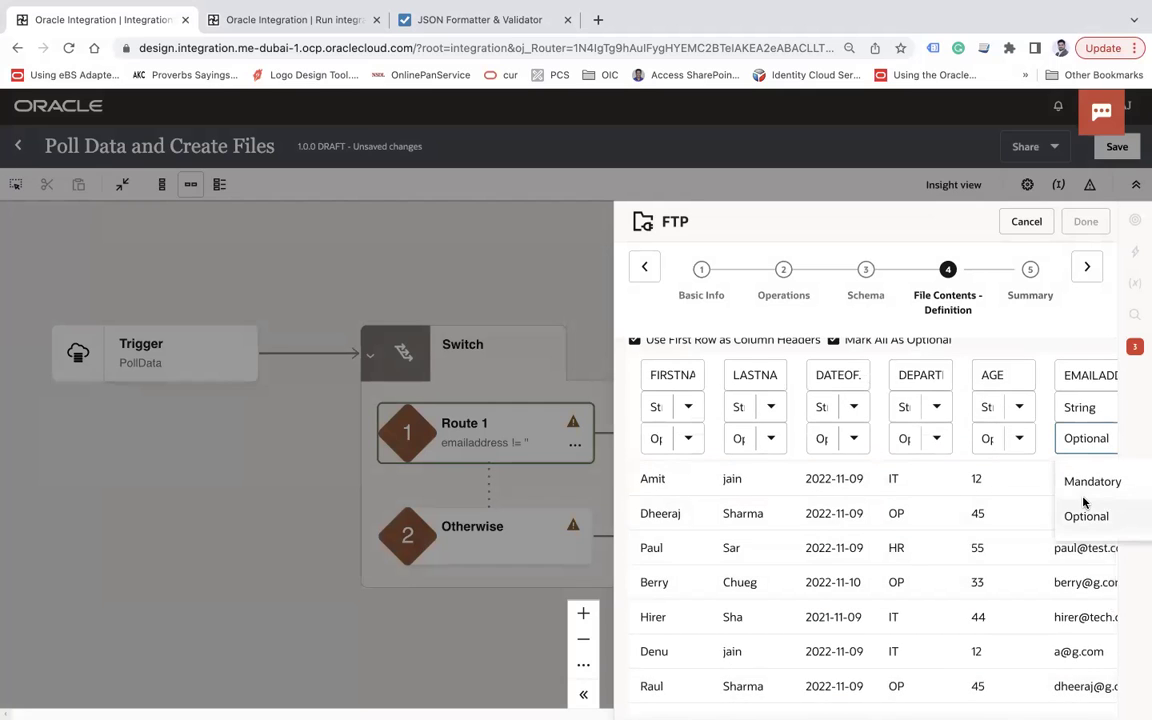
left_click(1081, 488)
Step: Accept the file contents definition and finish the WriteFile endpoint configuration
left_click(1087, 268)
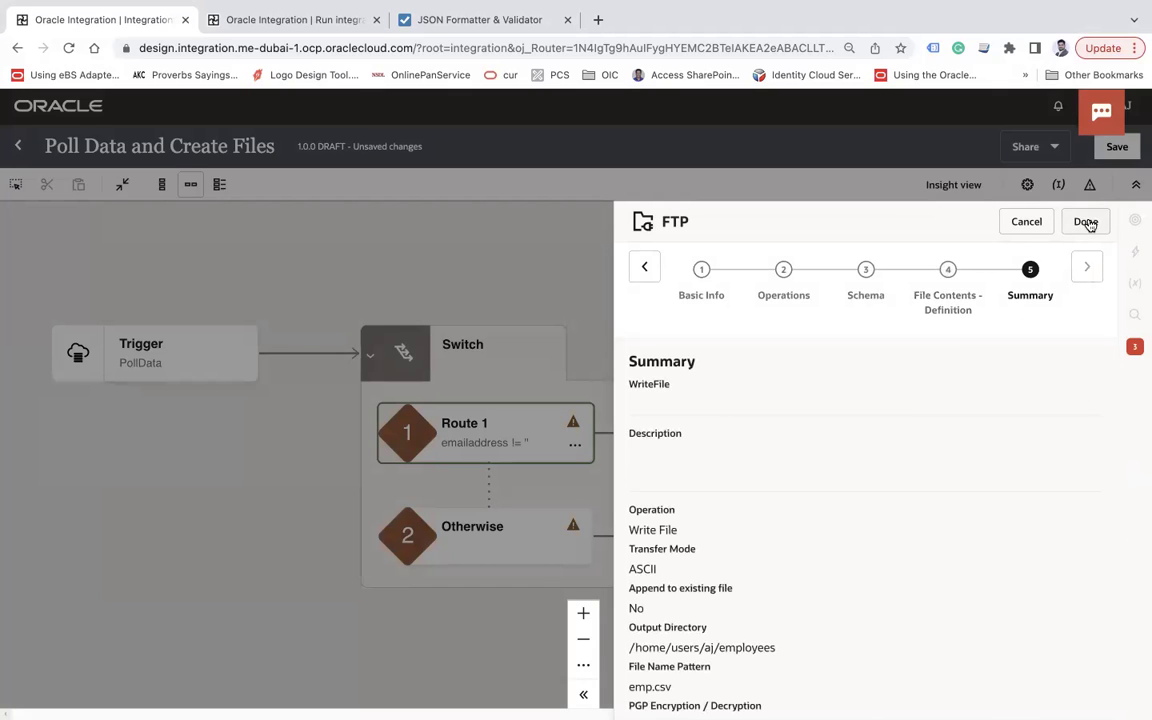
right_click(1089, 224)
left_click(938, 417)
left_click(1090, 222)
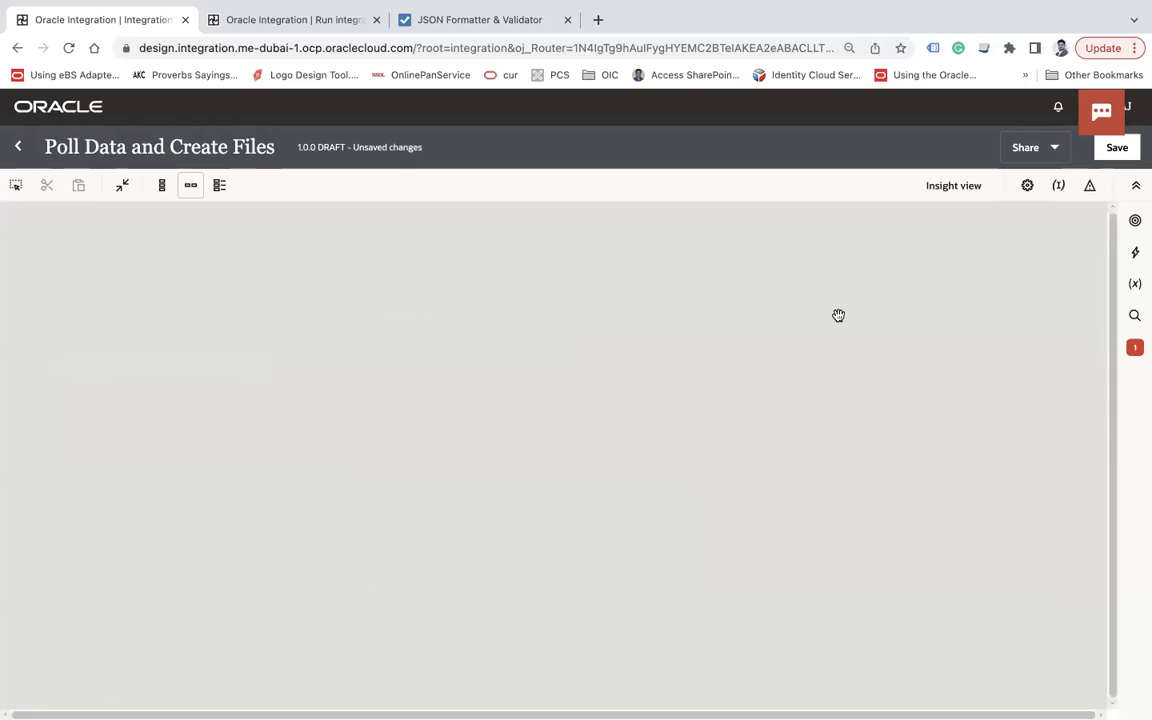
left_click_drag(869, 283, 527, 298)
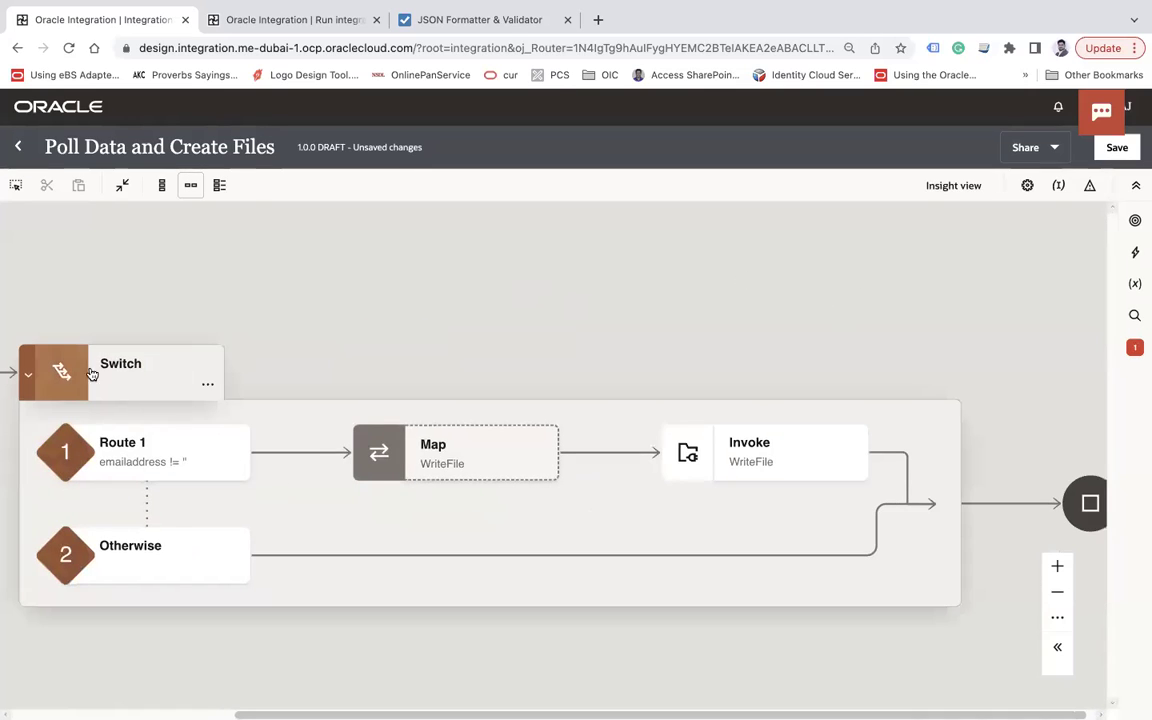
left_click(208, 386)
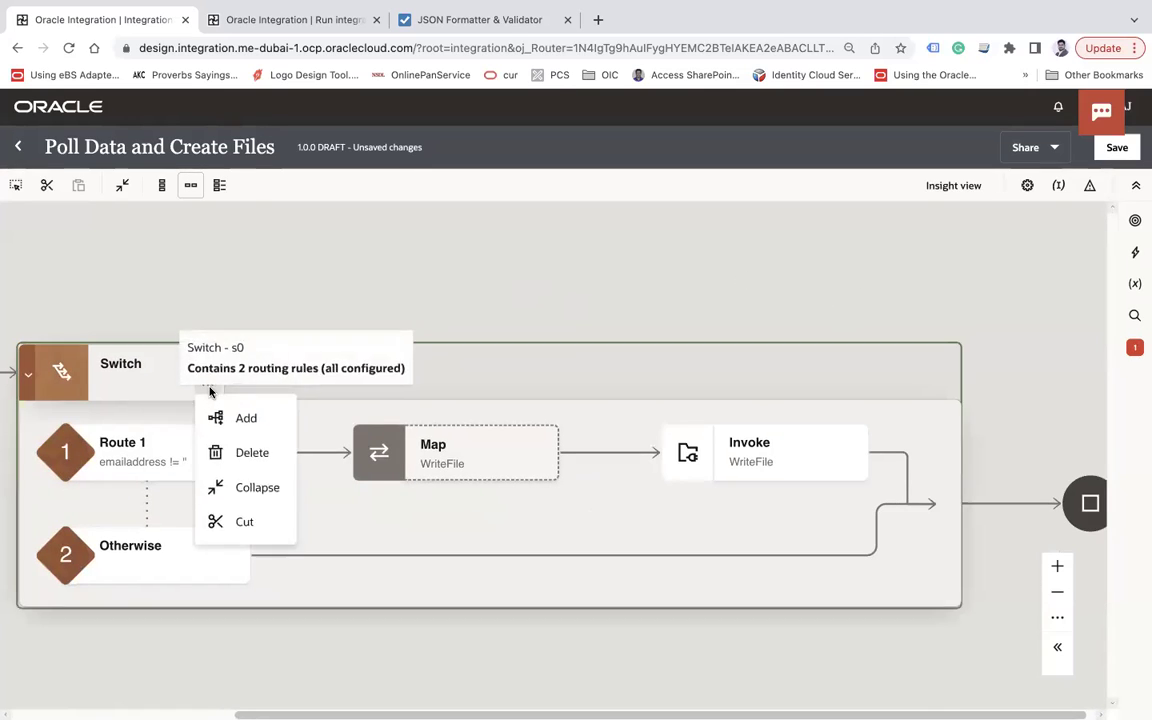
left_click(258, 419)
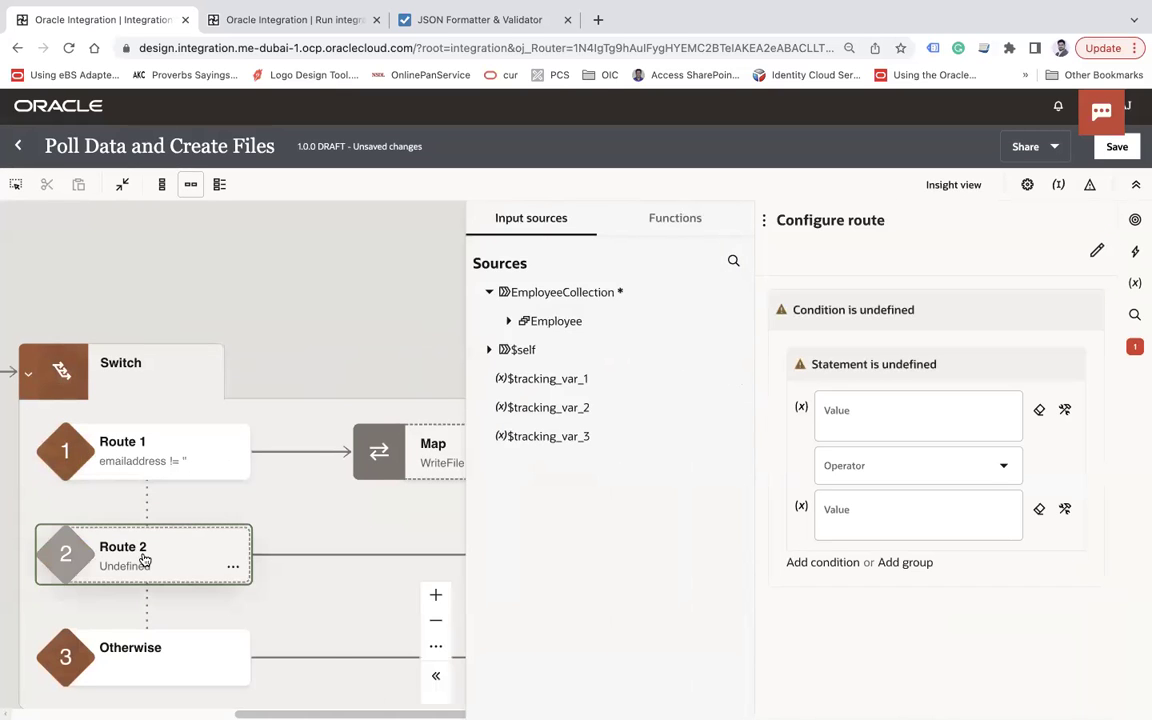
left_click(233, 567)
left_click(267, 628)
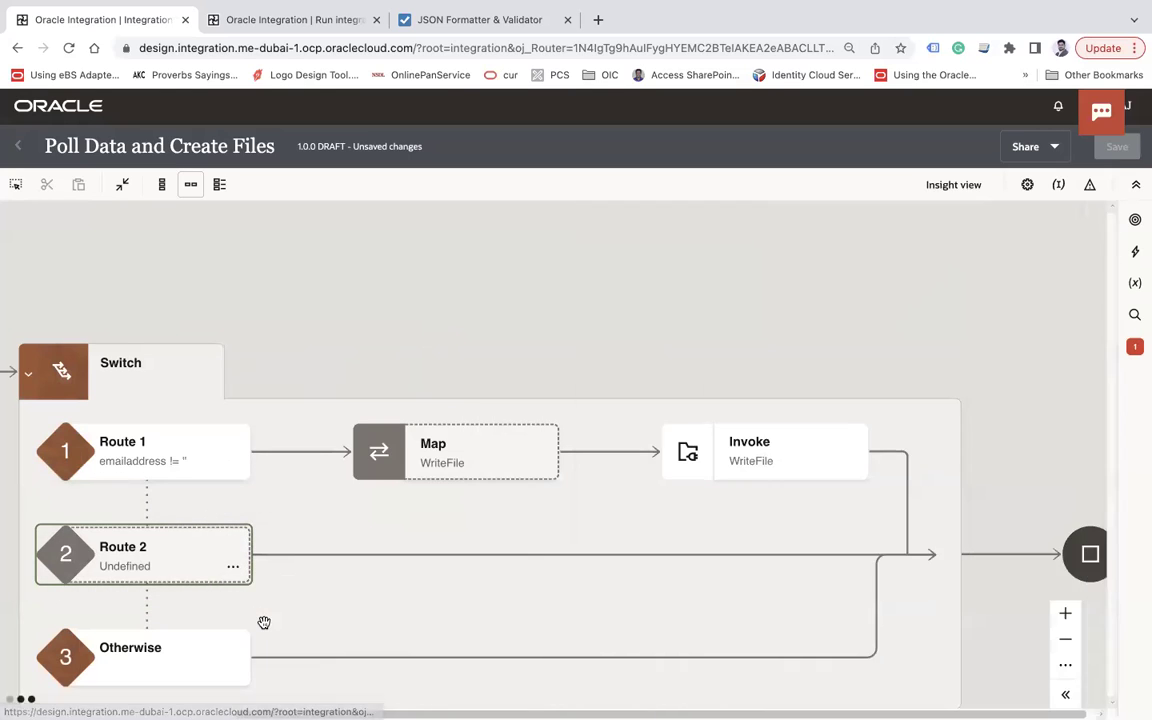
left_click(799, 456)
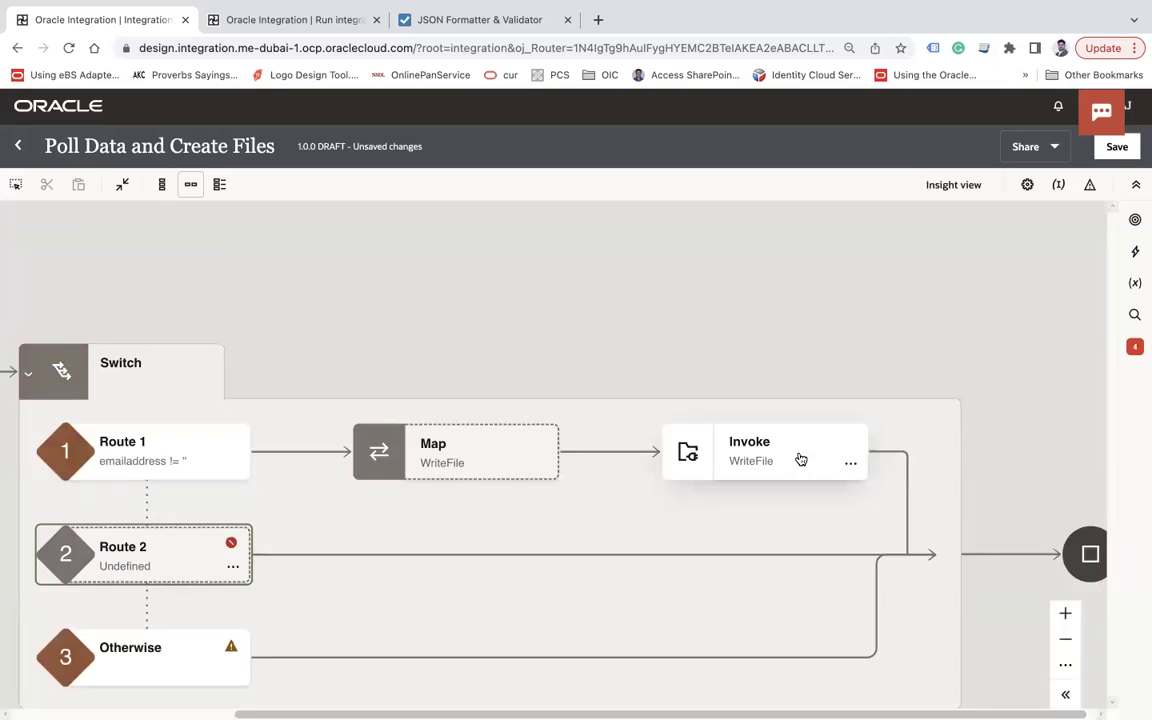
Step: Edit the Map to WriteFile and apply the concat function to the File Name target under Outbound FTP Header Type
left_click(542, 466)
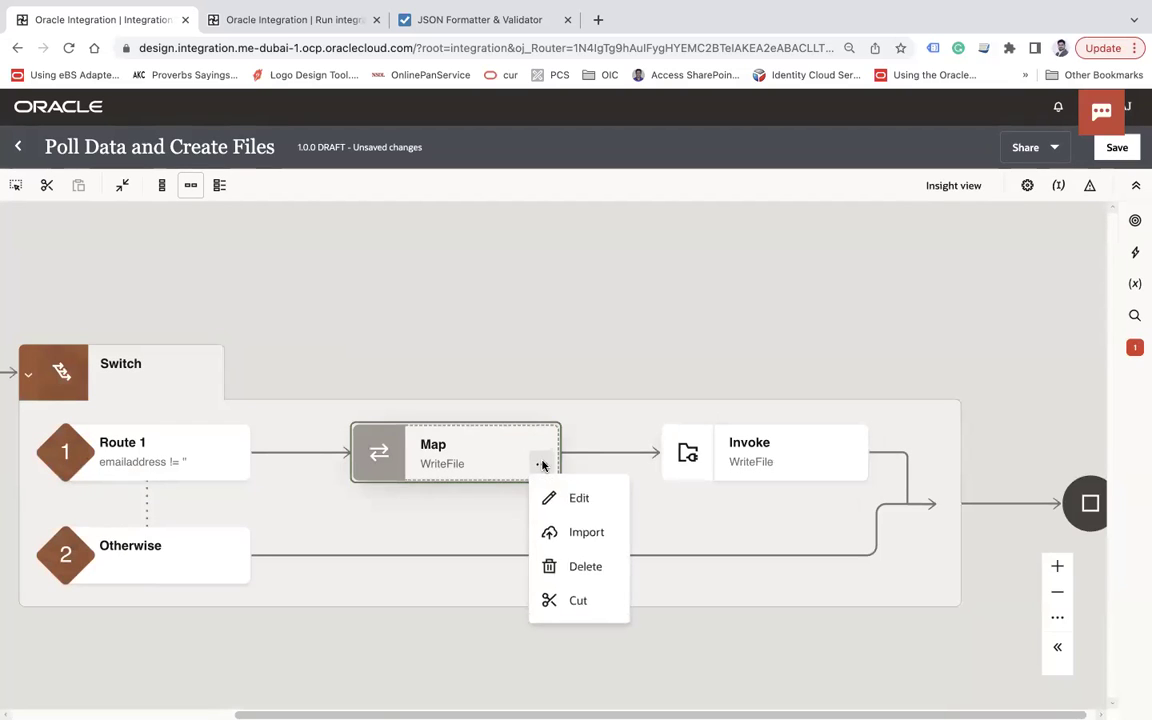
left_click(579, 496)
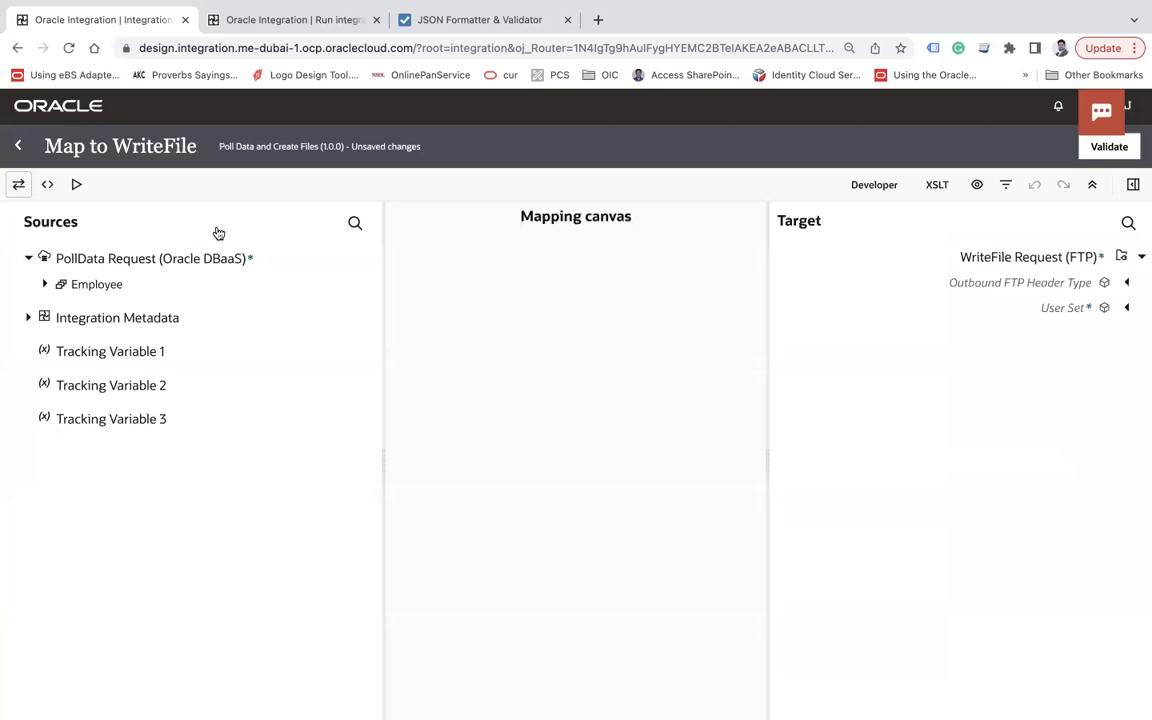
left_click(45, 285)
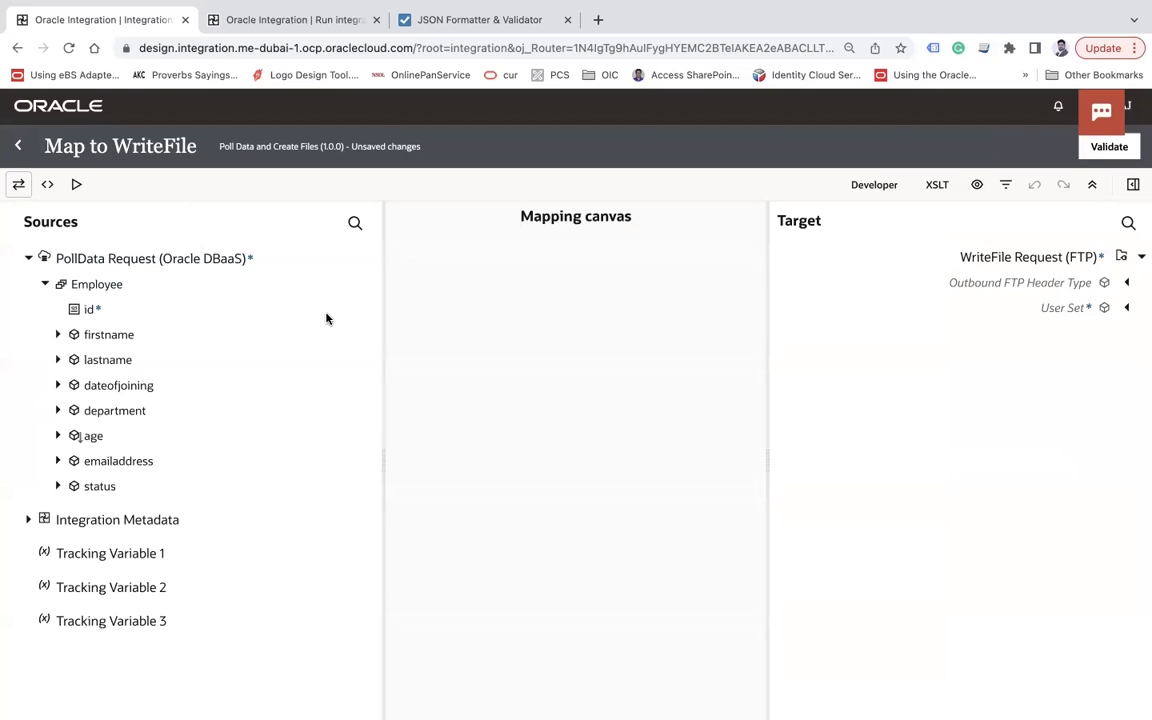
left_click(1125, 284)
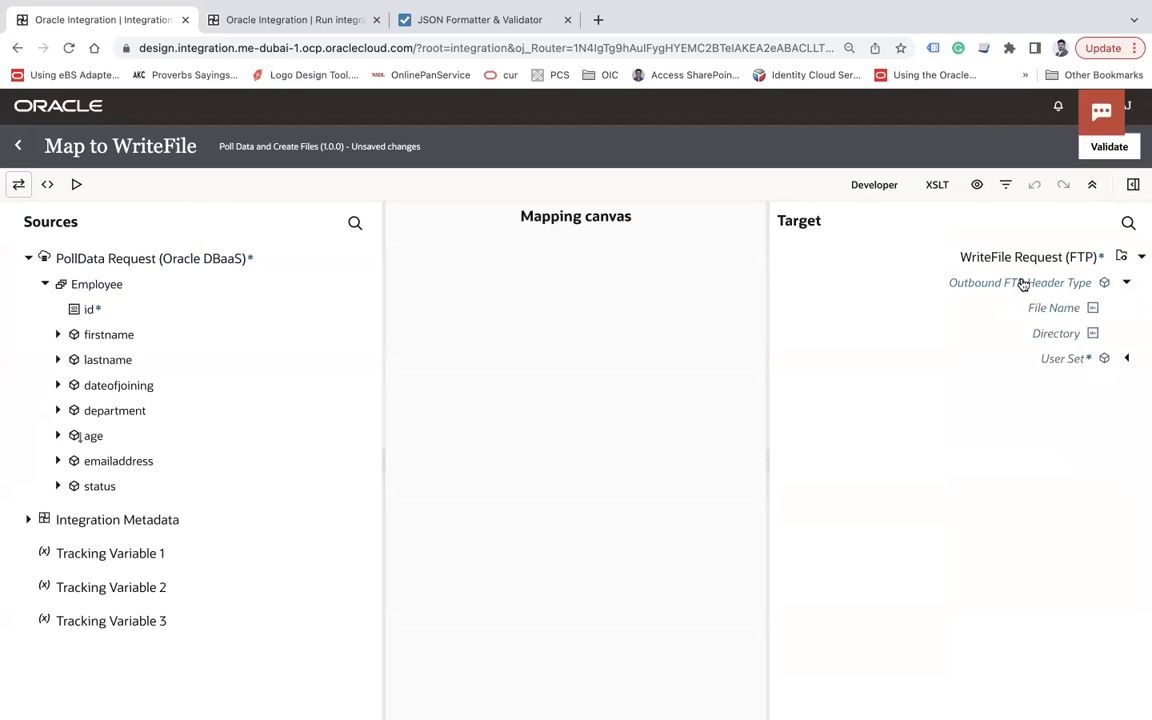
left_click(1133, 186)
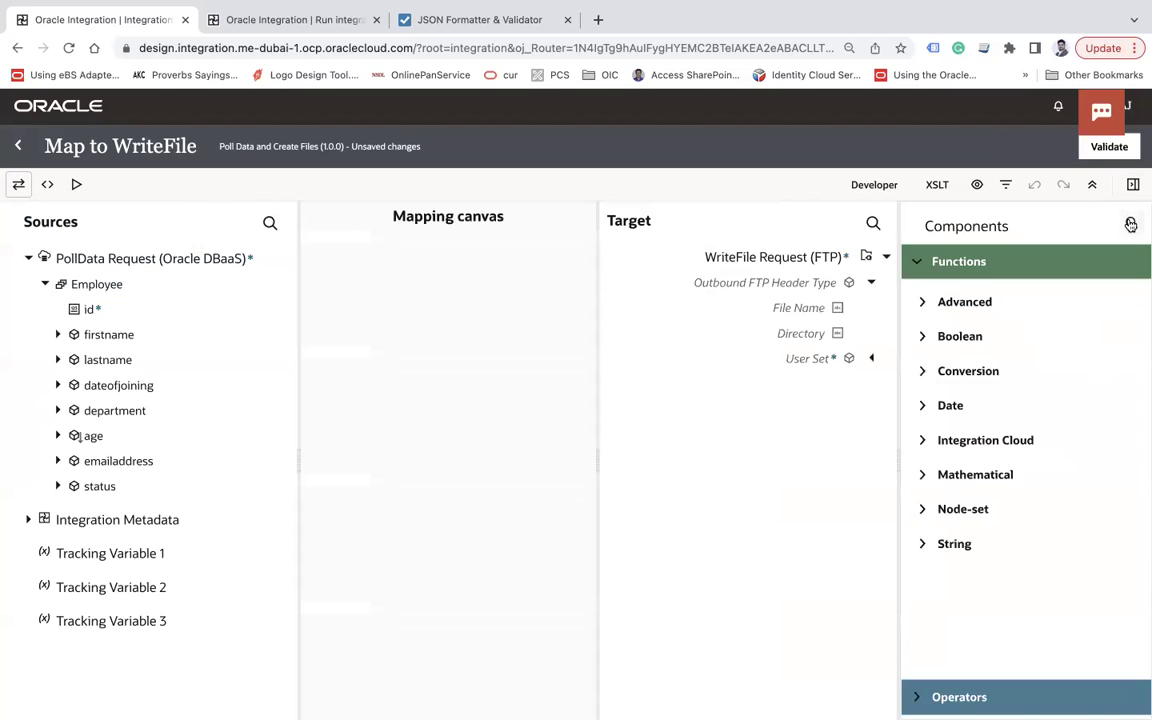
left_click(1130, 224)
type("conc")
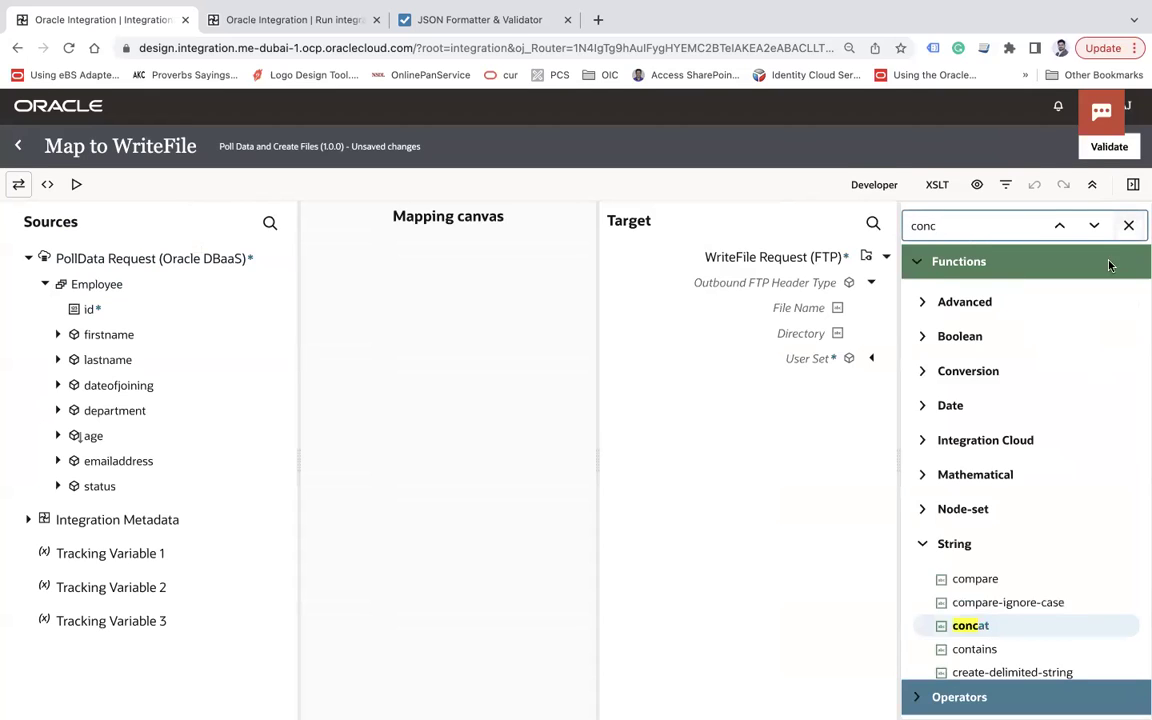
left_click_drag(965, 626, 802, 309)
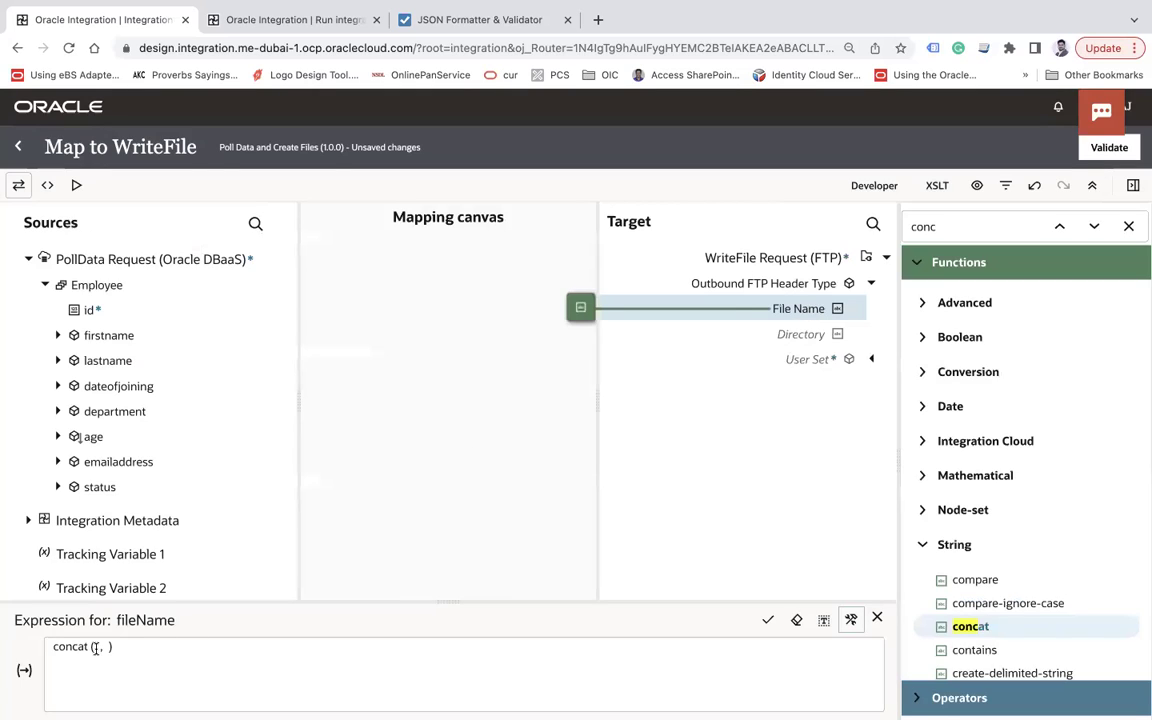
Step: Build the File Name expression by concatenating 'Employee_', the source Employee id and '.txt', and save it
type("'Employee_")
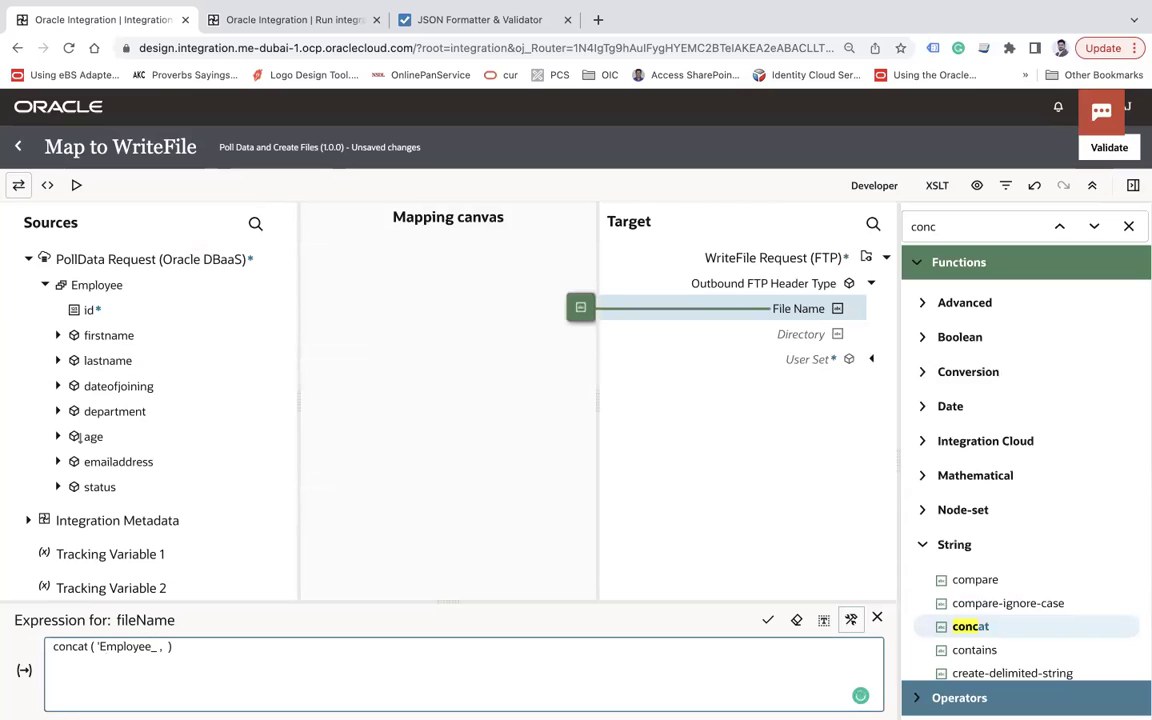
left_click_drag(90, 310, 167, 653)
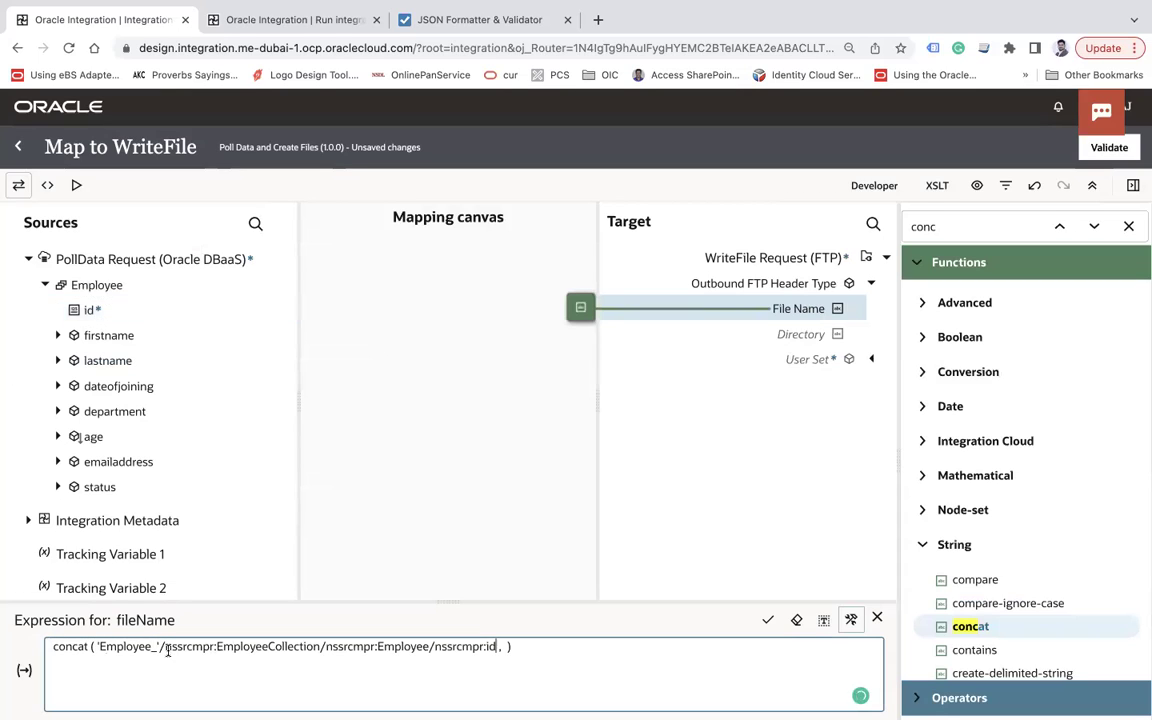
type("',")
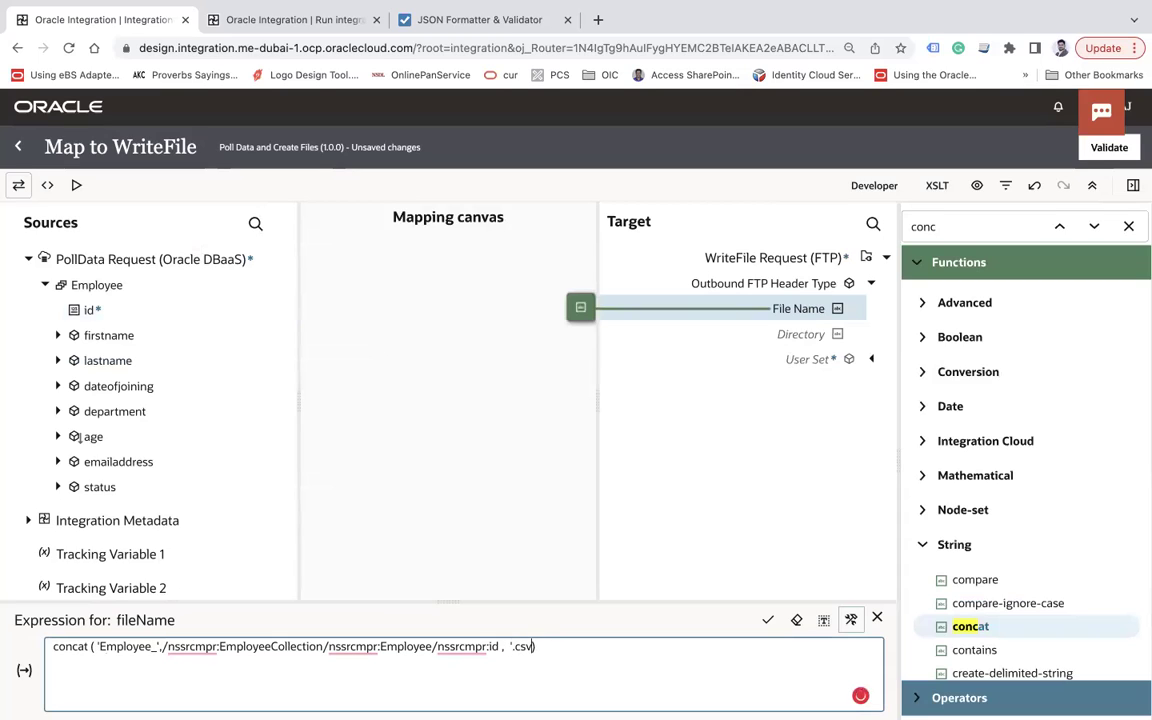
type("ext'")
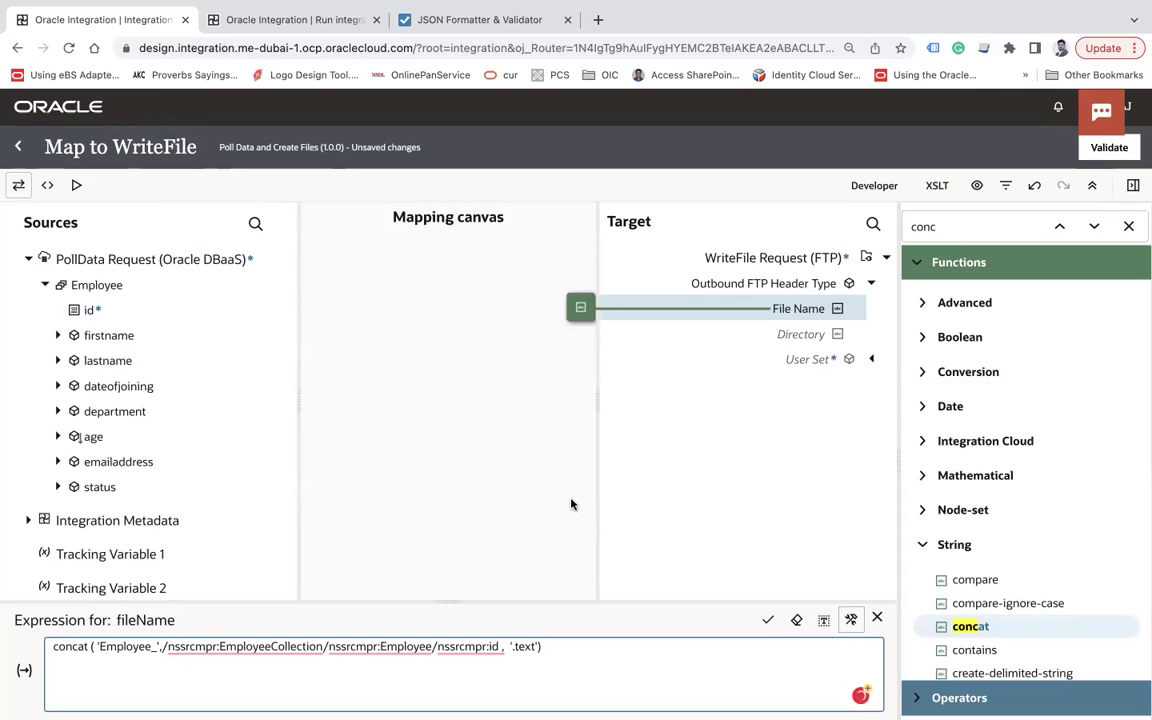
key("BackSpace")
key("BackSpace")
key("BackSpace")
key("BackSpace")
type("xt")
left_click(770, 622)
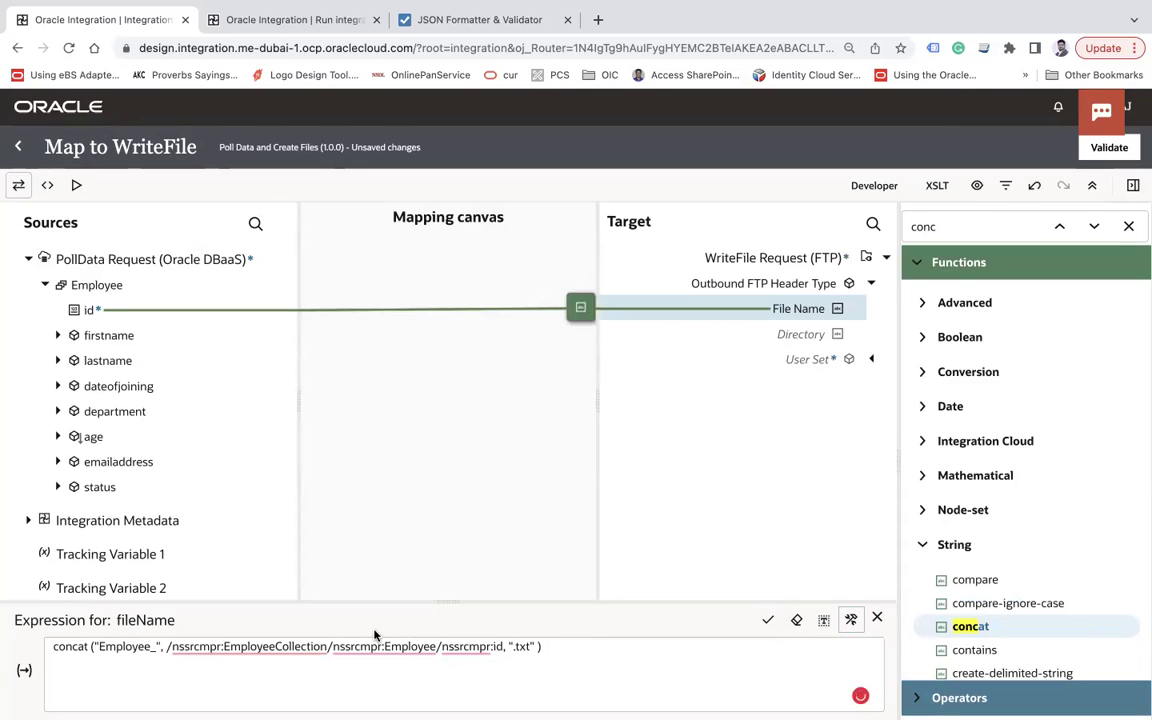
left_click(151, 646)
type("_")
Step: Map the source firstname, lastname, dateofjoining, department, age and emailaddress to the matching User fields, validate the mapping and return to the integration flow
left_click(872, 360)
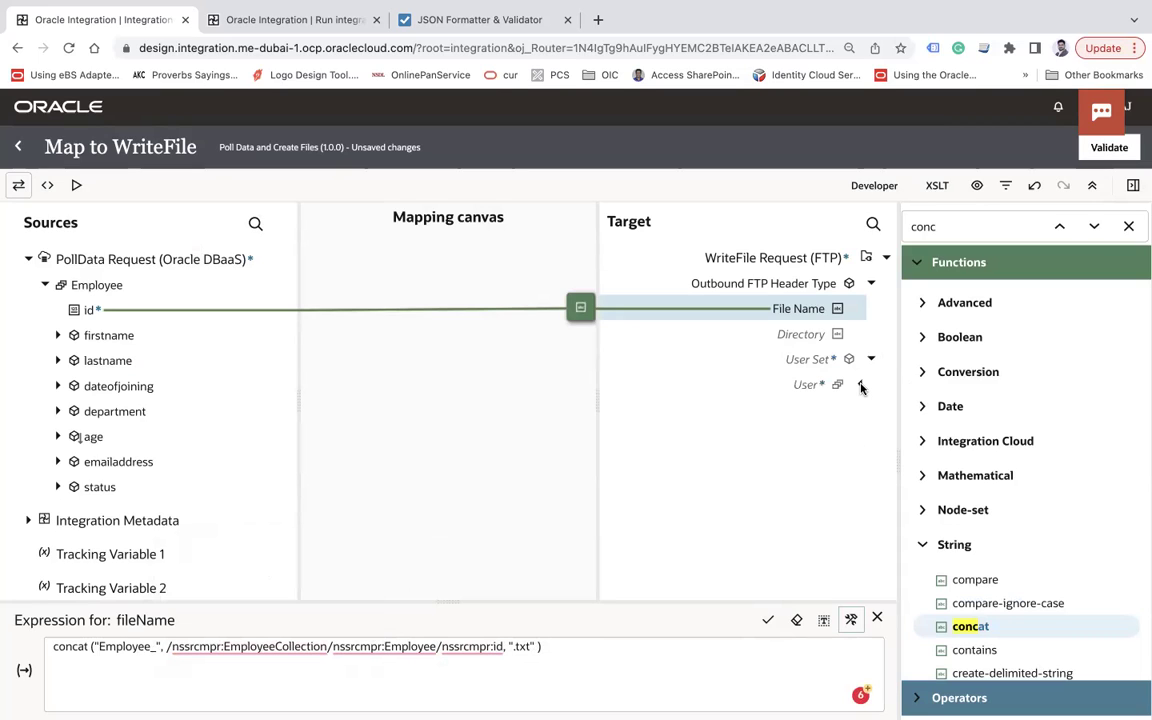
left_click(861, 386)
left_click_drag(105, 335, 771, 412)
left_click_drag(100, 360, 765, 435)
left_click_drag(100, 386, 779, 463)
left_click_drag(100, 411, 765, 497)
left_click_drag(80, 437, 800, 515)
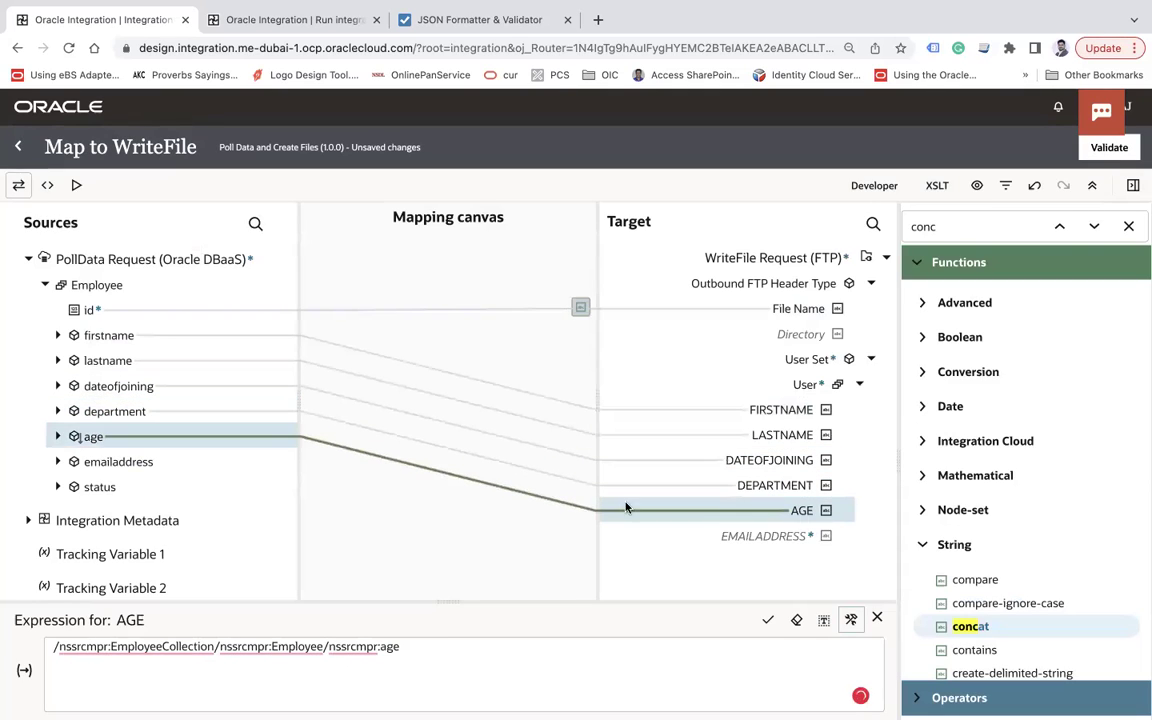
left_click_drag(139, 462, 790, 540)
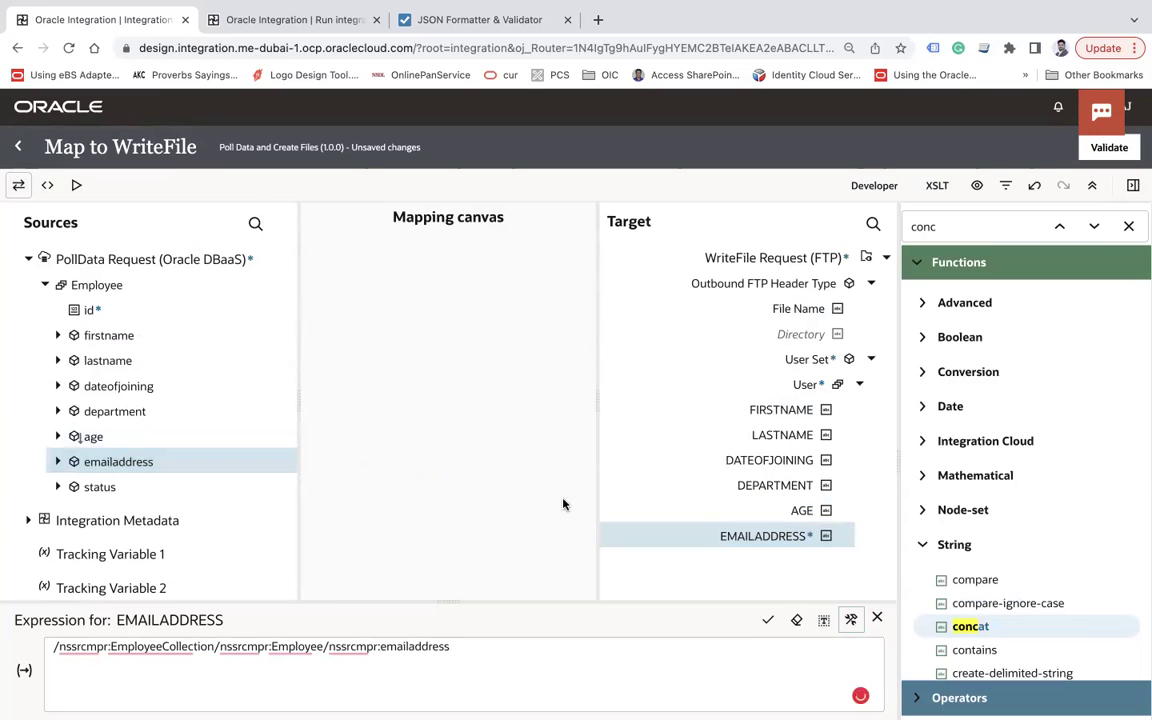
left_click(1112, 149)
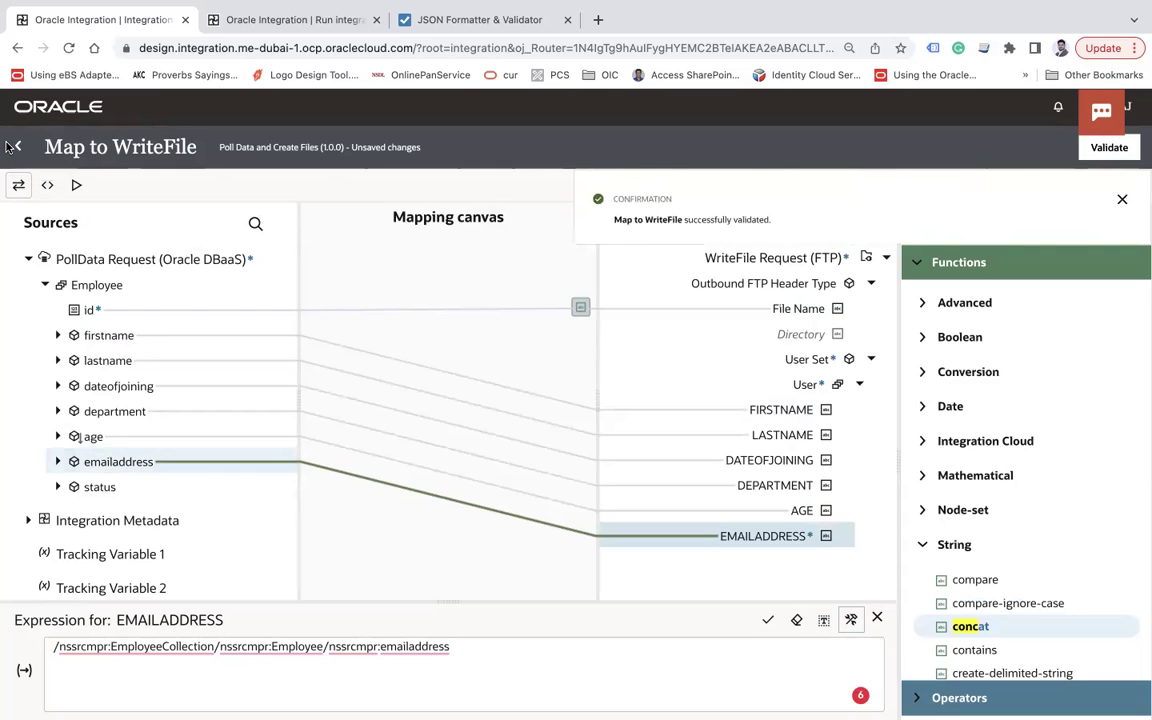
left_click(22, 147)
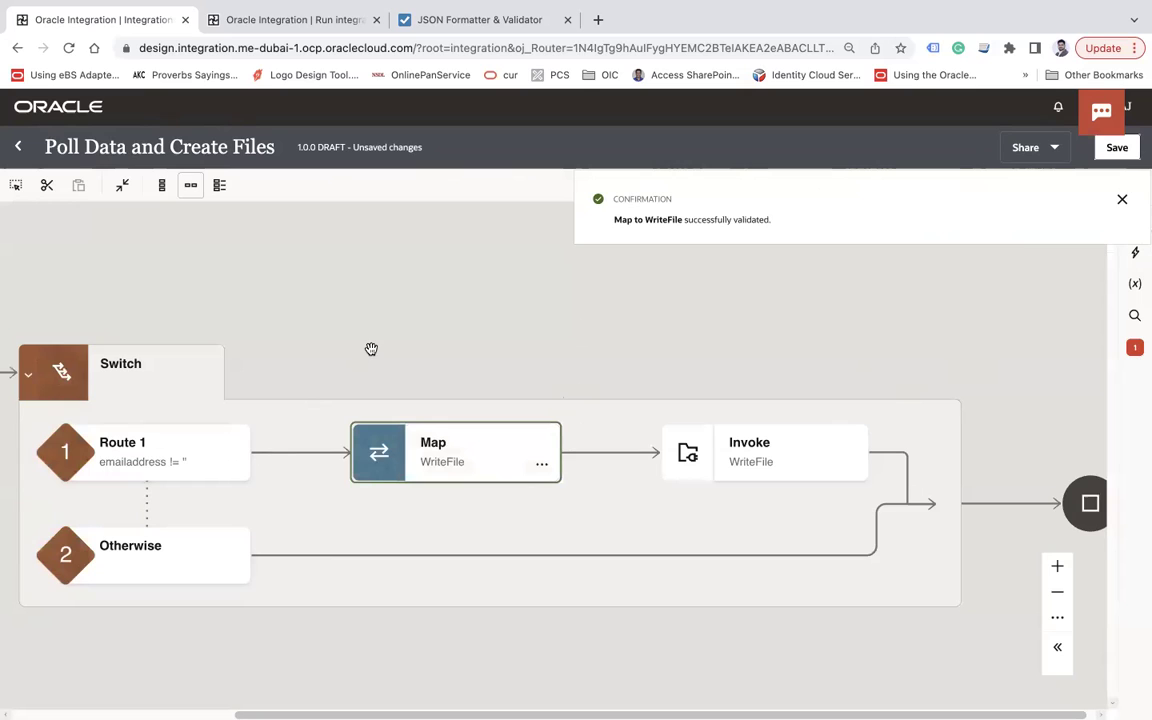
Step: Add an Oracle DBaaS Connection invoke to the Otherwise branch of the switch and name its endpoint UpdateRecord
scroll(400, 380, "down", 1)
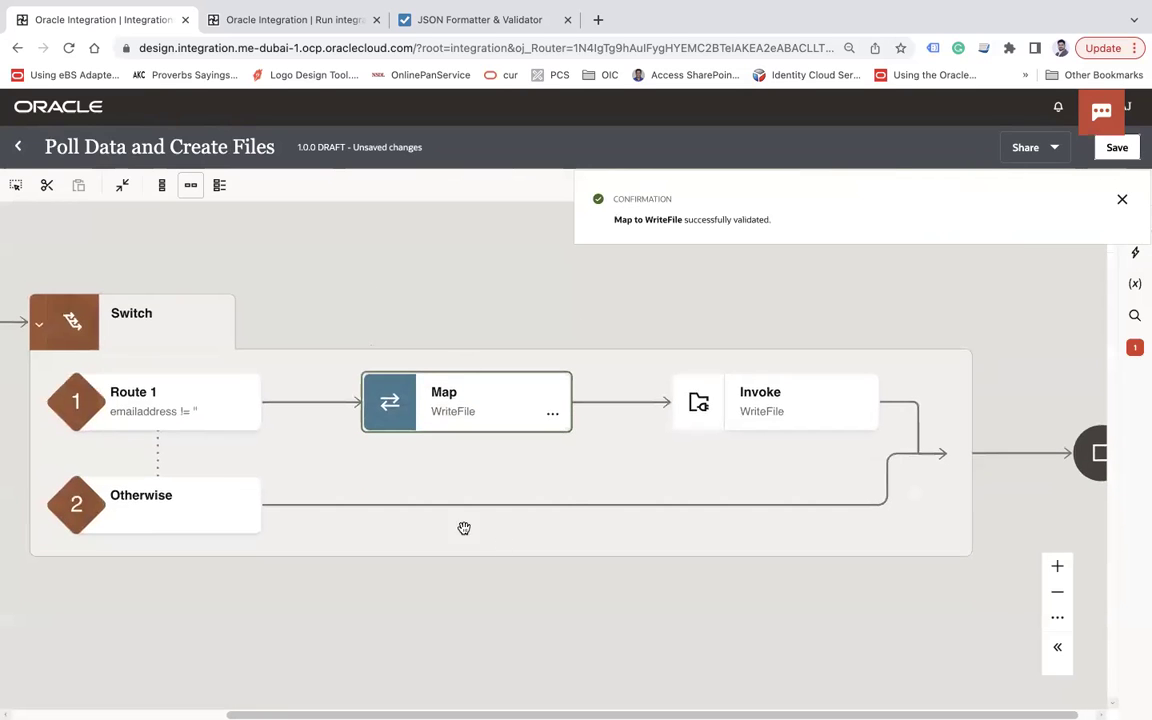
left_click(624, 506)
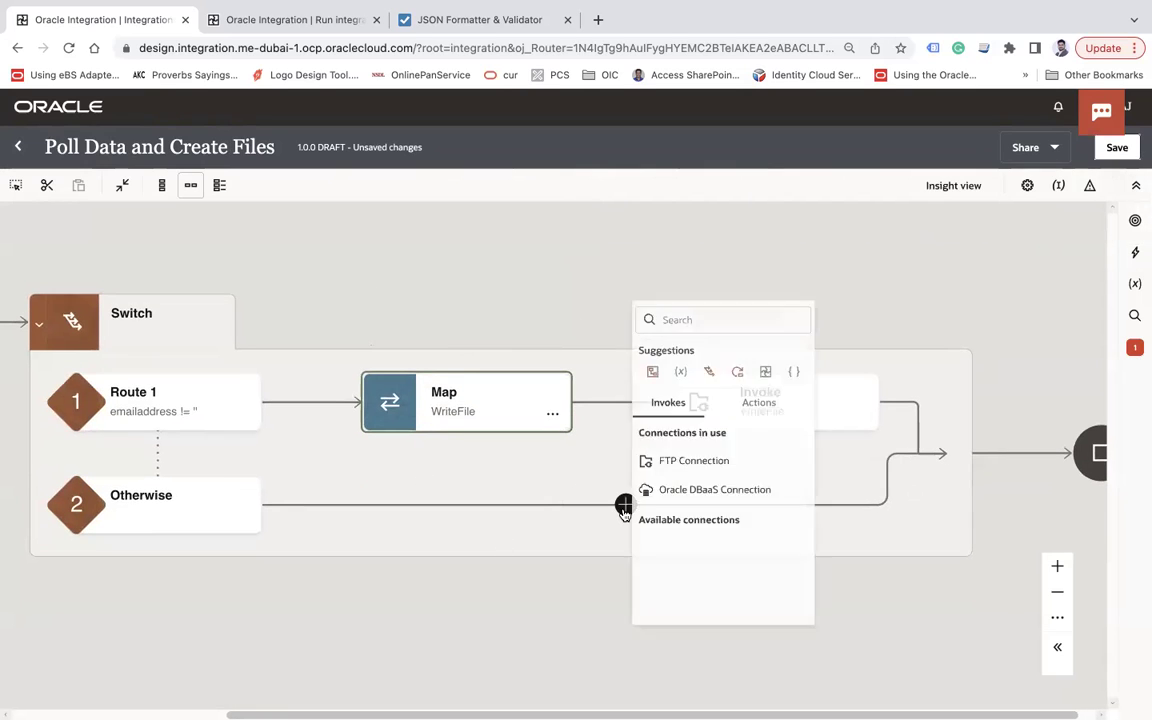
left_click(724, 526)
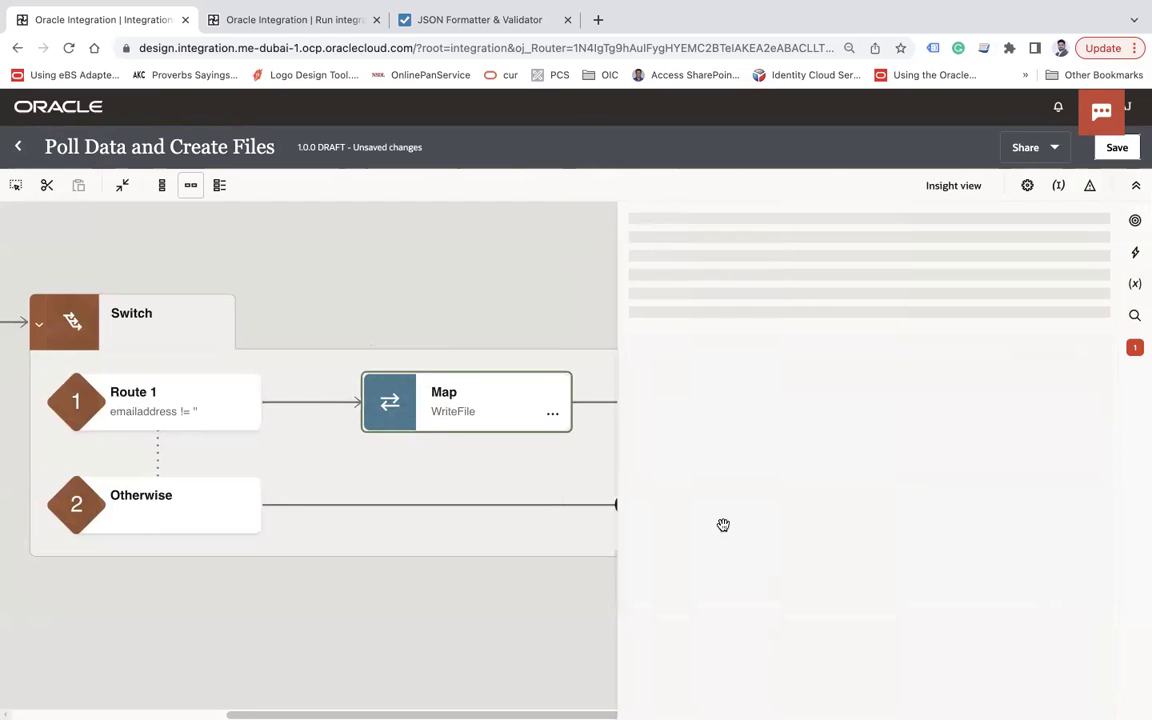
left_click(796, 408)
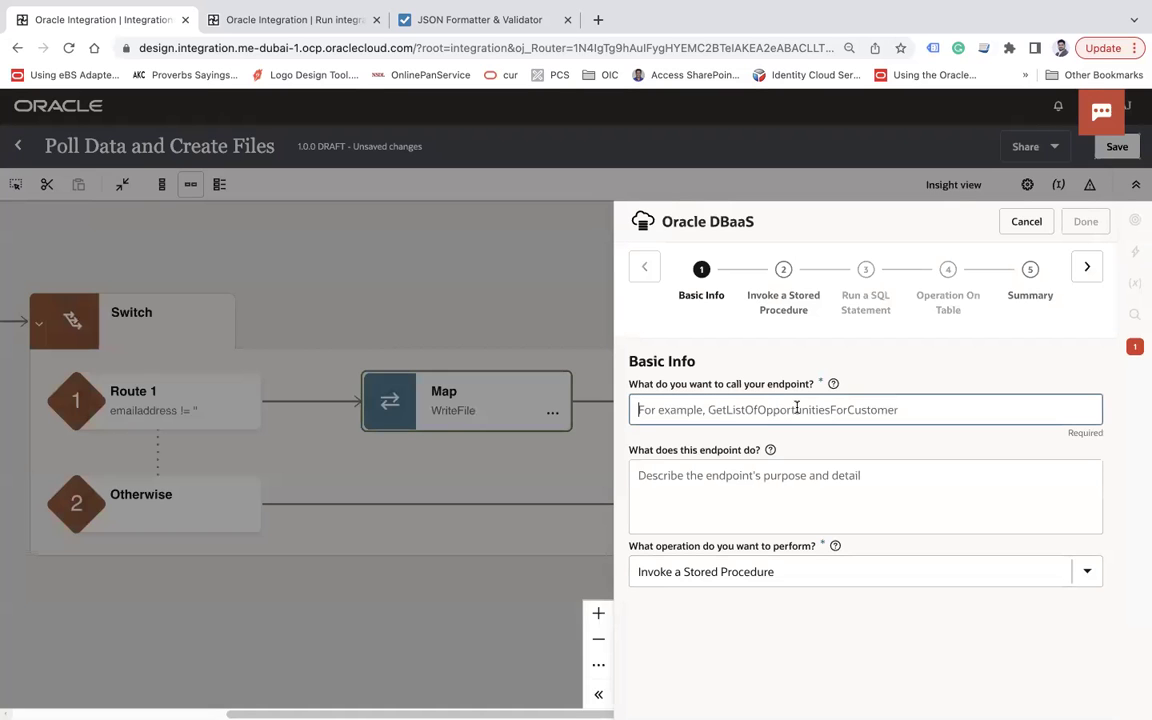
type("UpdateRecord")
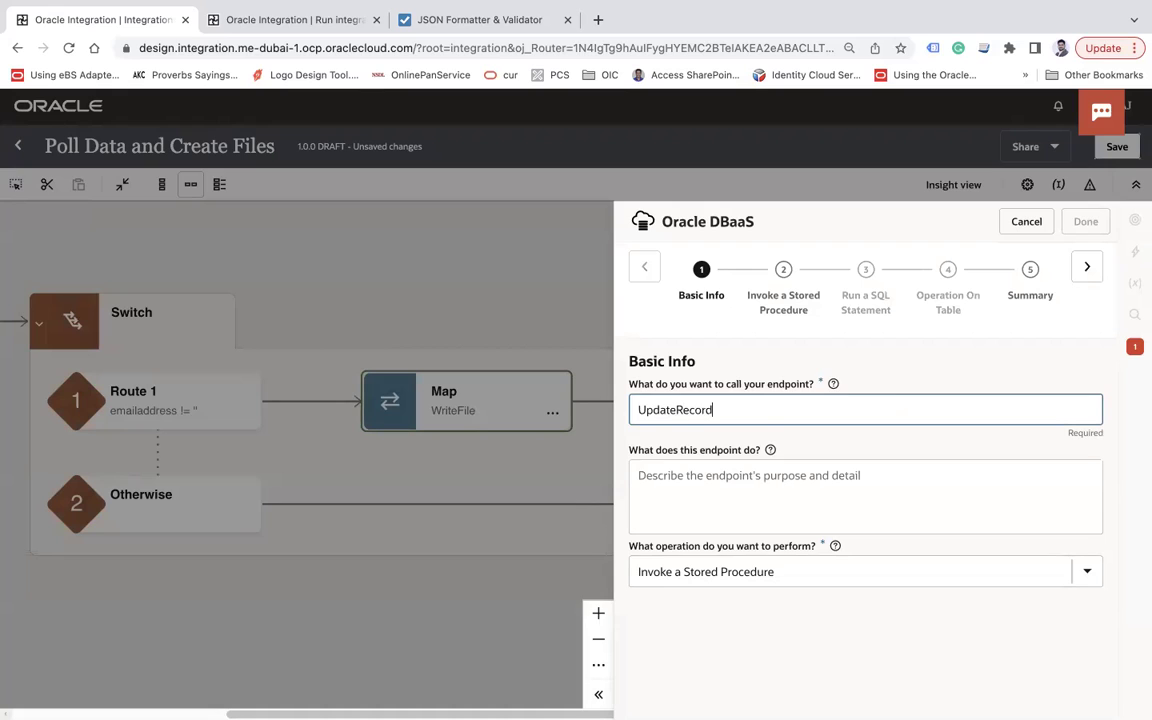
Step: Set the UpdateRecord endpoint to Perform an Operation On a Table with the Update operation and proceed to the table settings
left_click(1093, 583)
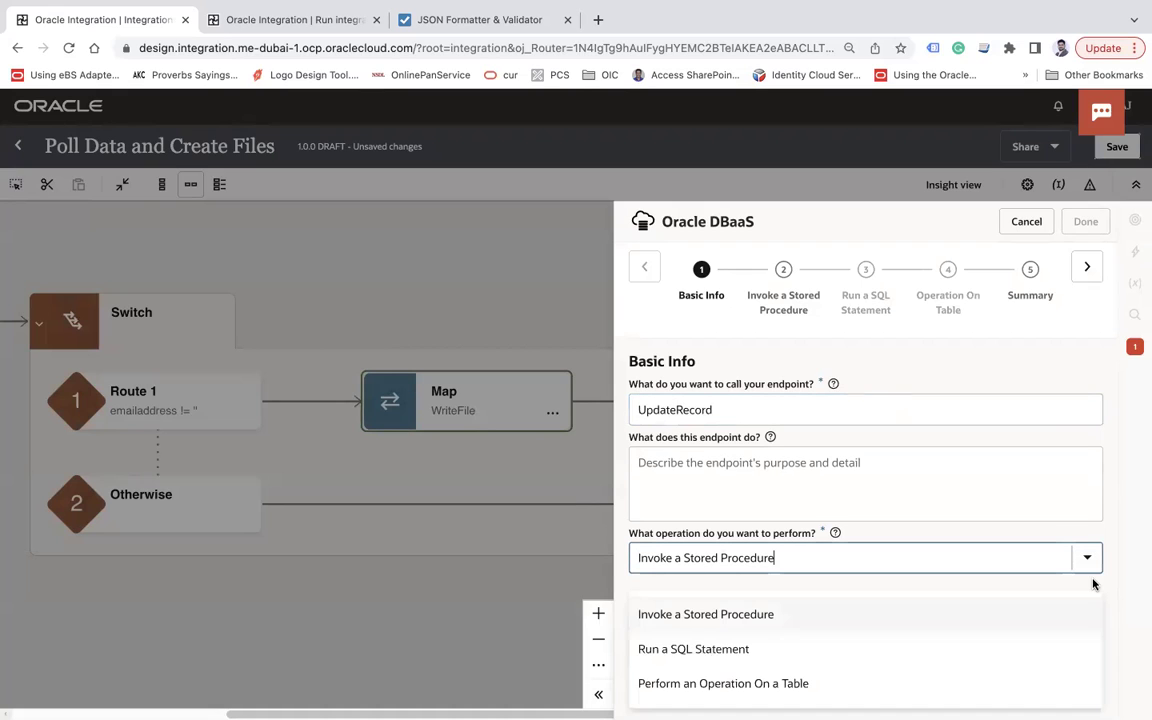
left_click(800, 681)
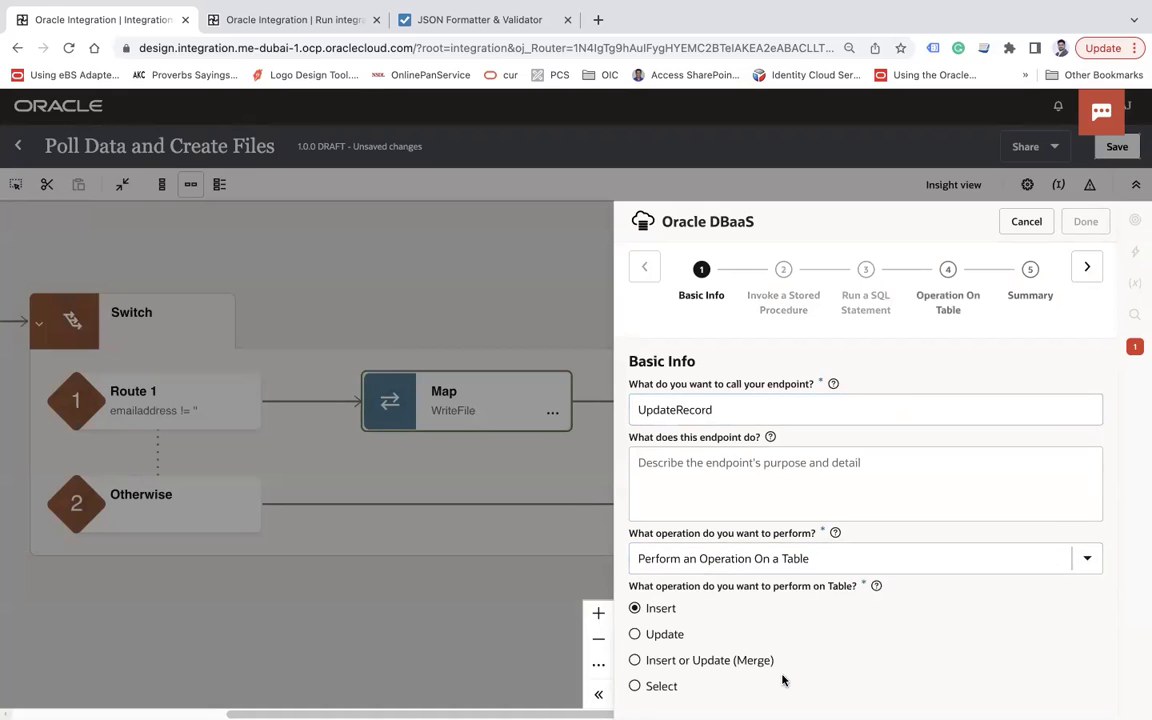
left_click(661, 640)
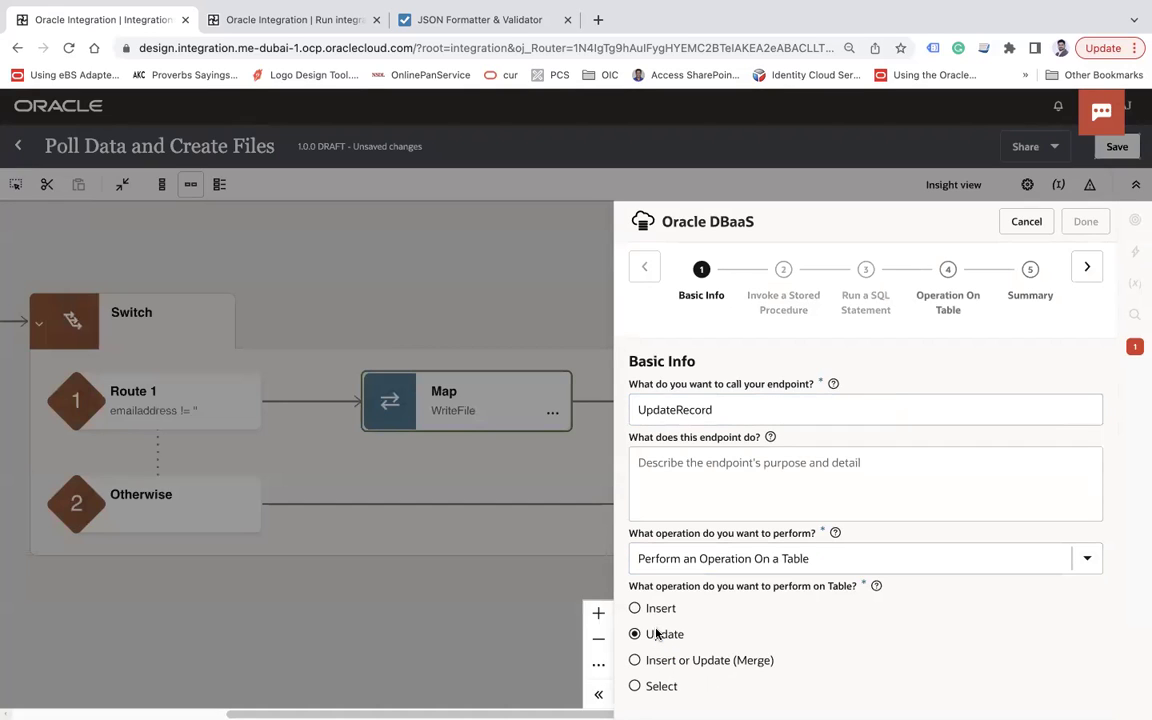
left_click(1088, 269)
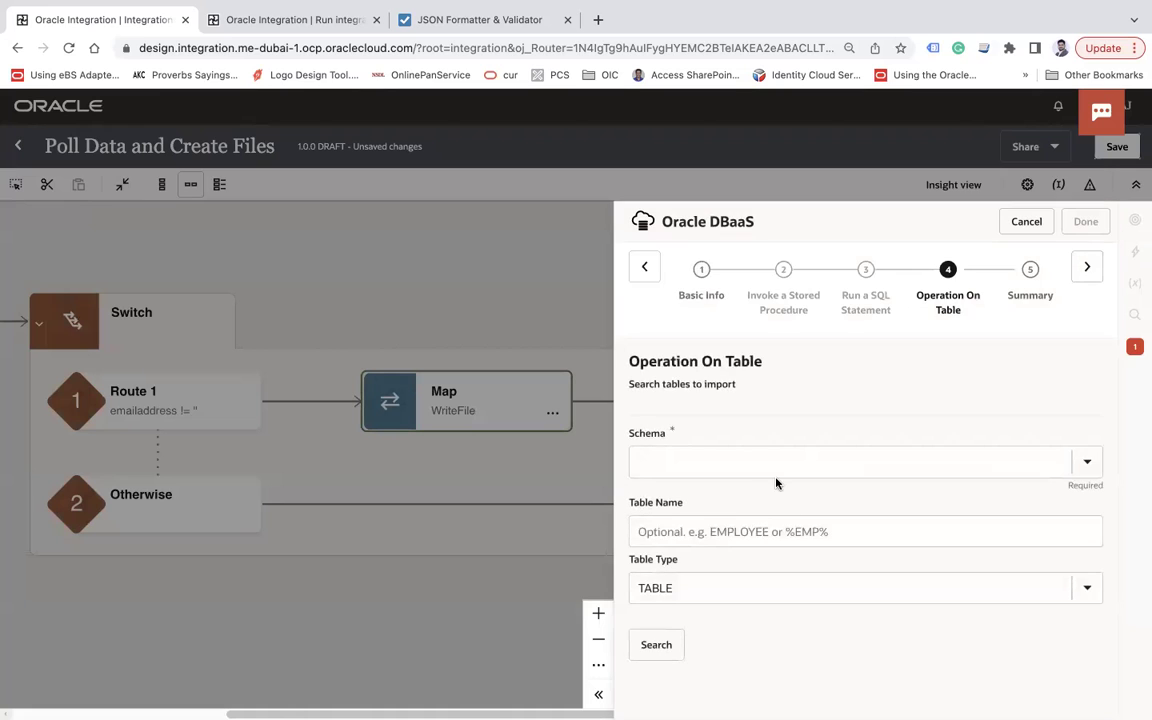
Step: Choose the C##XXTEST schema, search its tables and add EMPLOYEE to the selected tables
left_click(755, 470)
scroll(710, 393, "down", 1)
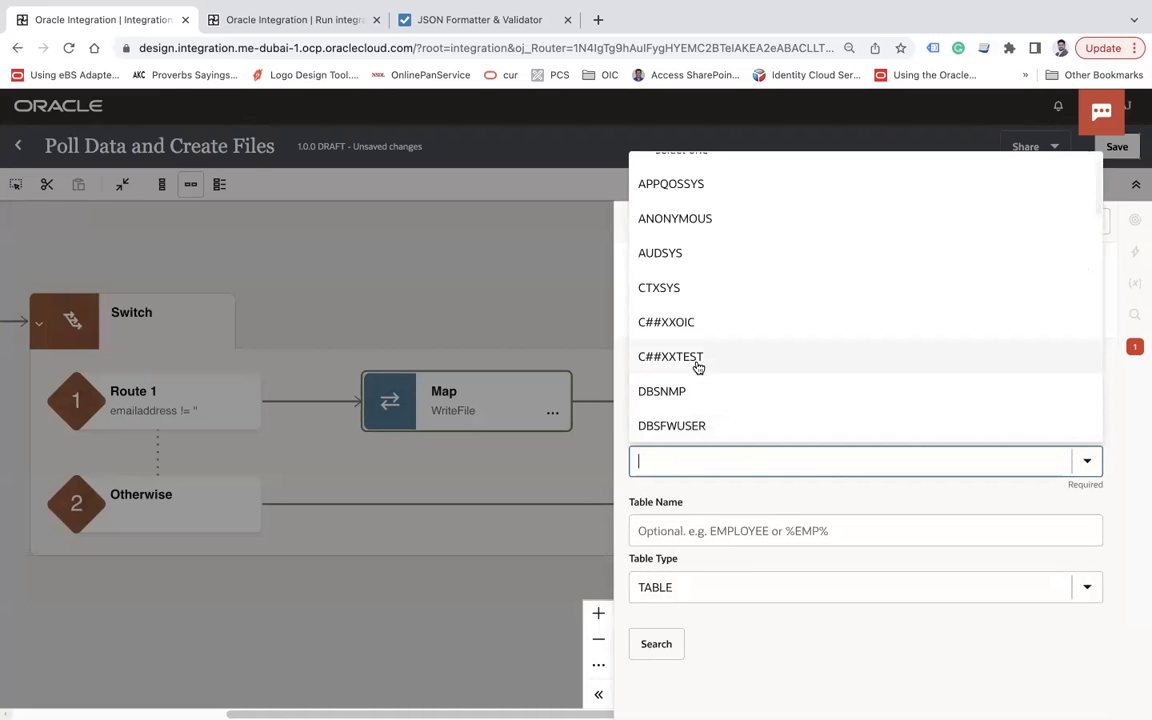
left_click(700, 368)
left_click(656, 632)
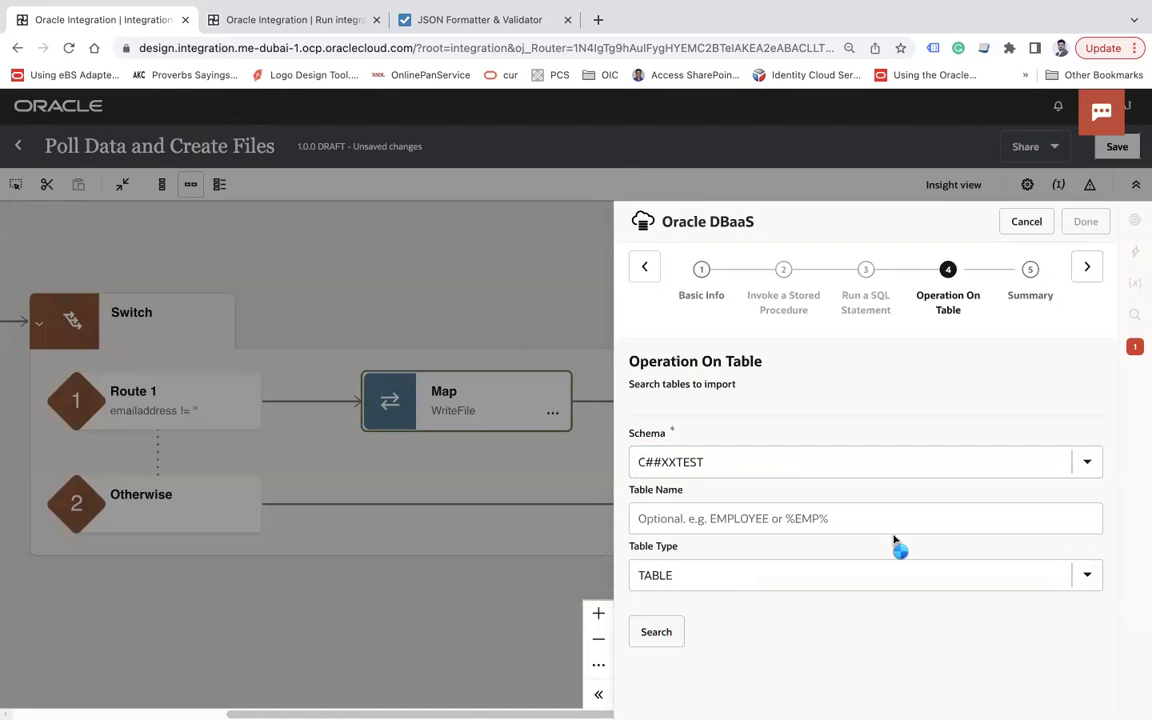
scroll(897, 532, "down", 3)
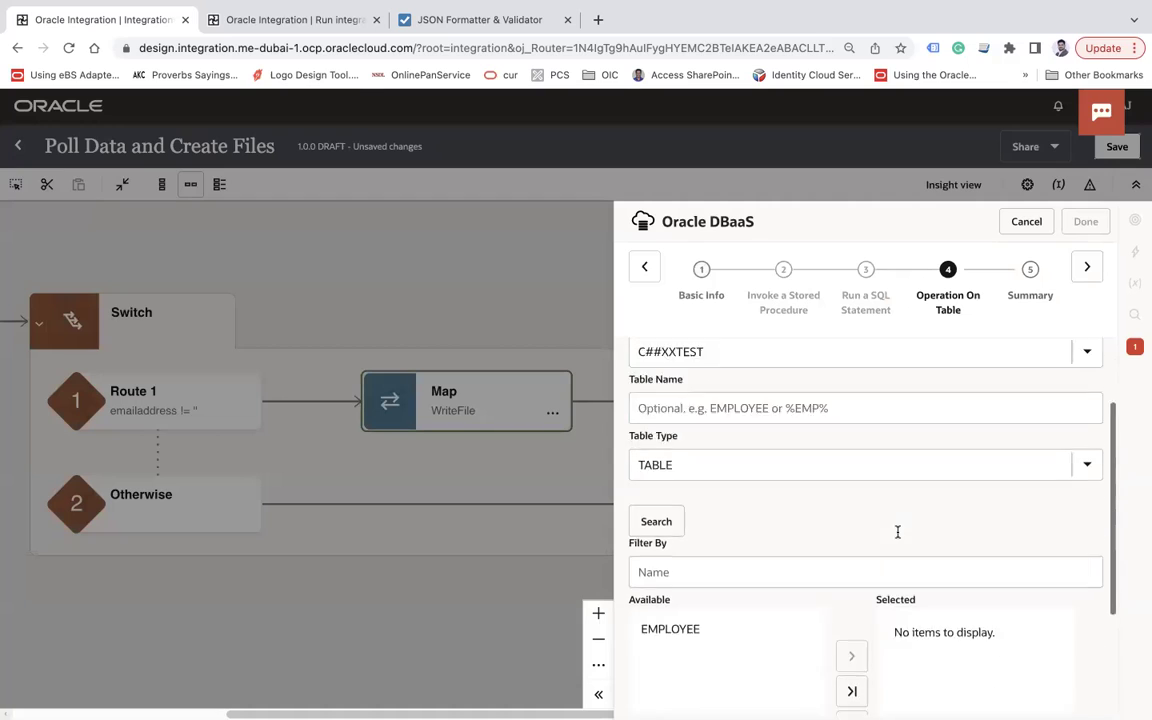
left_click(720, 462)
left_click(851, 485)
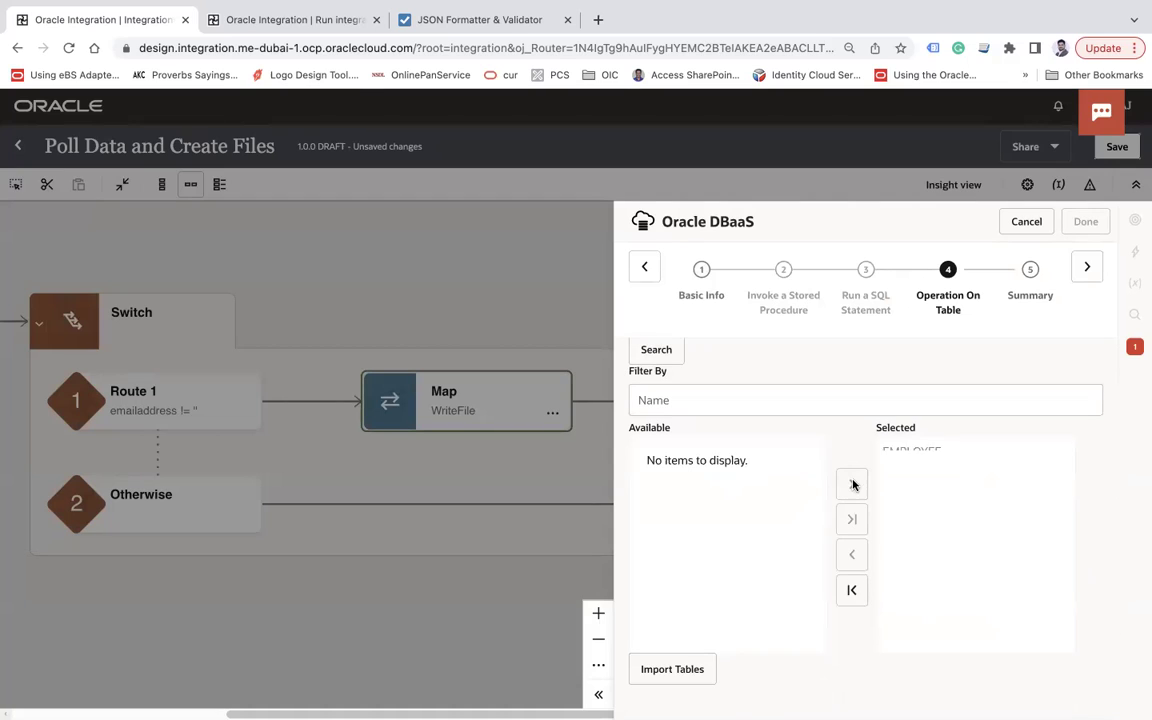
Step: Import the selected EMPLOYEE table, review its parent table relationships and close them without making changes
left_click(694, 669)
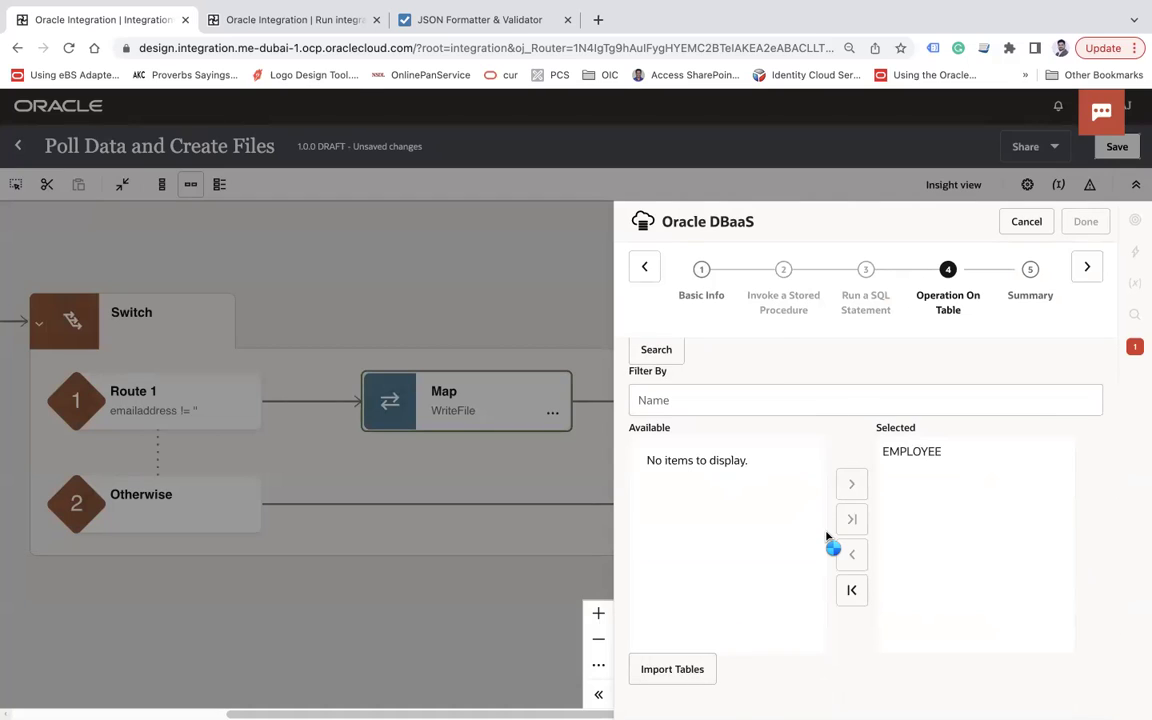
scroll(825, 537, "down", 5)
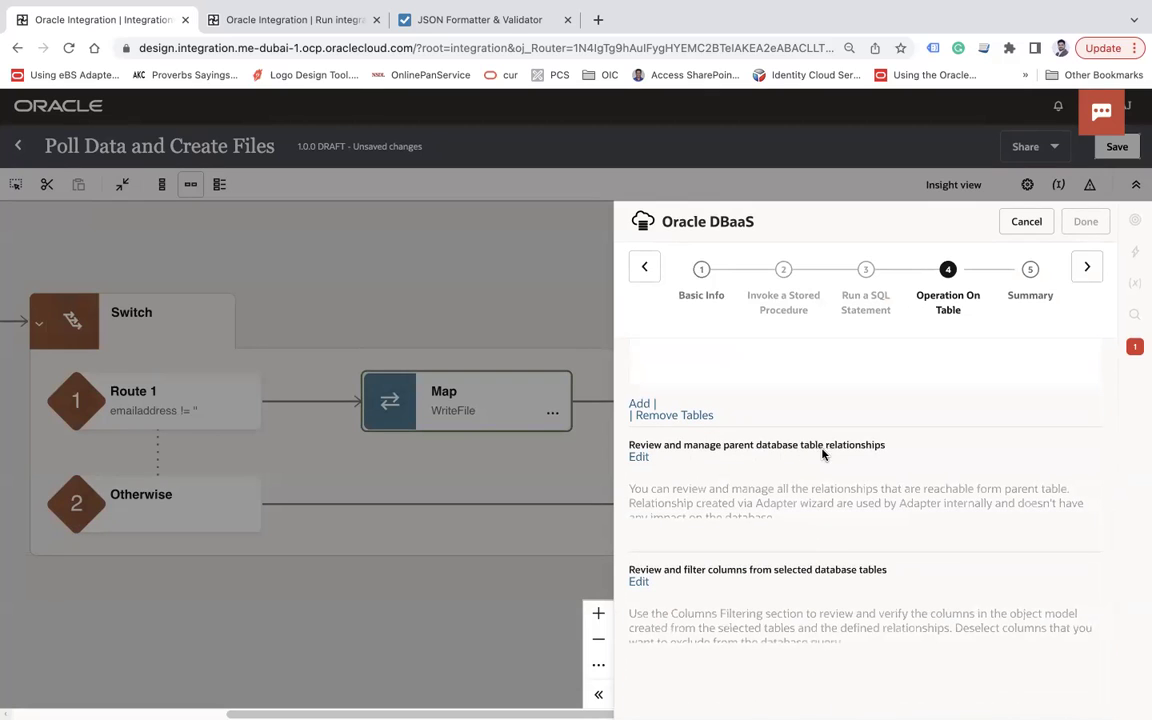
left_click(639, 458)
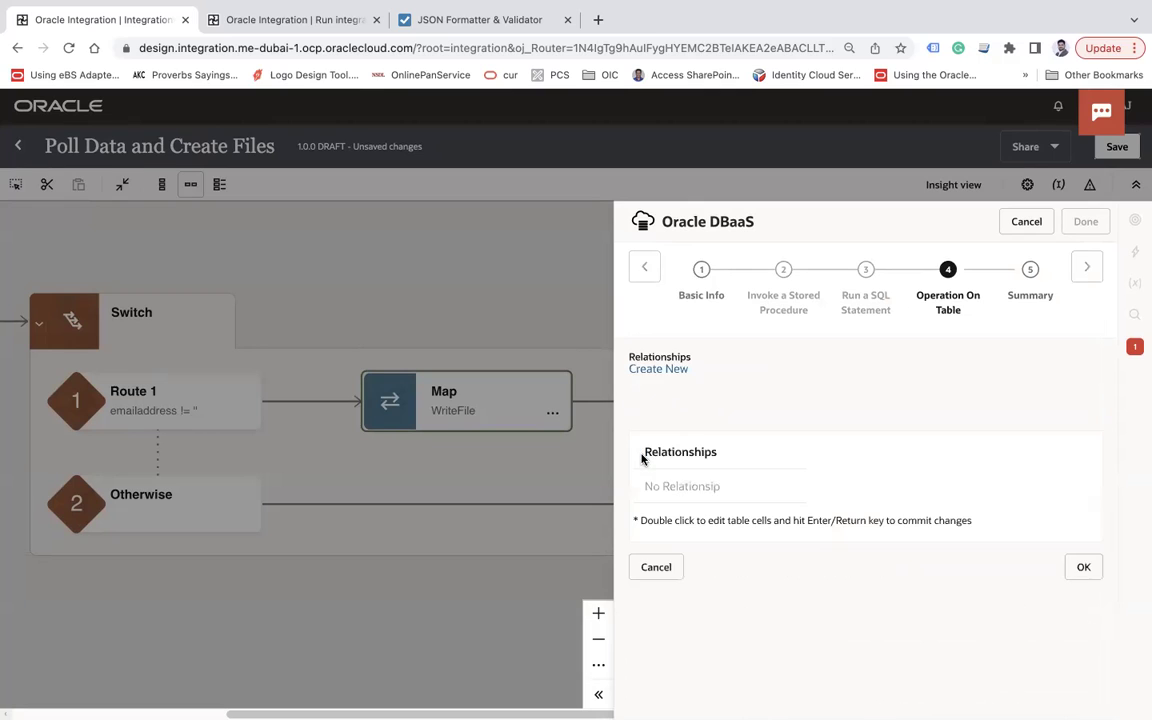
left_click(652, 568)
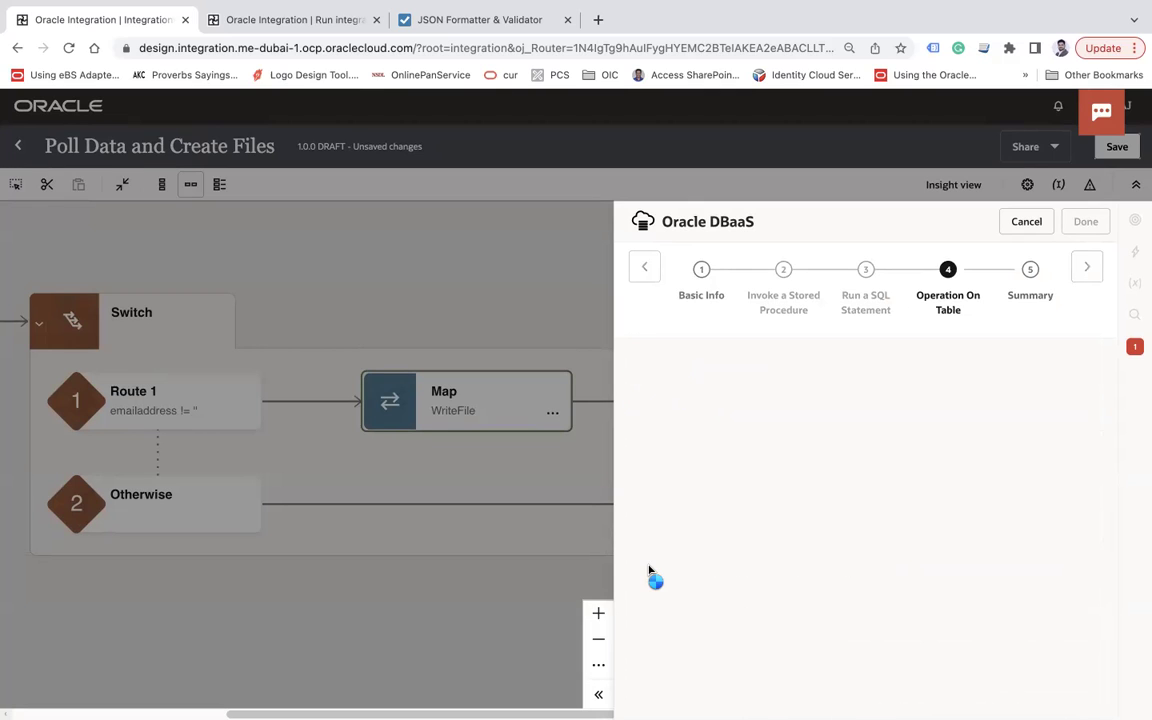
Step: Deselect all optional EMPLOYEE columns except status and finish the UpdateRecord endpoint configuration
scroll(726, 568, "down", 3)
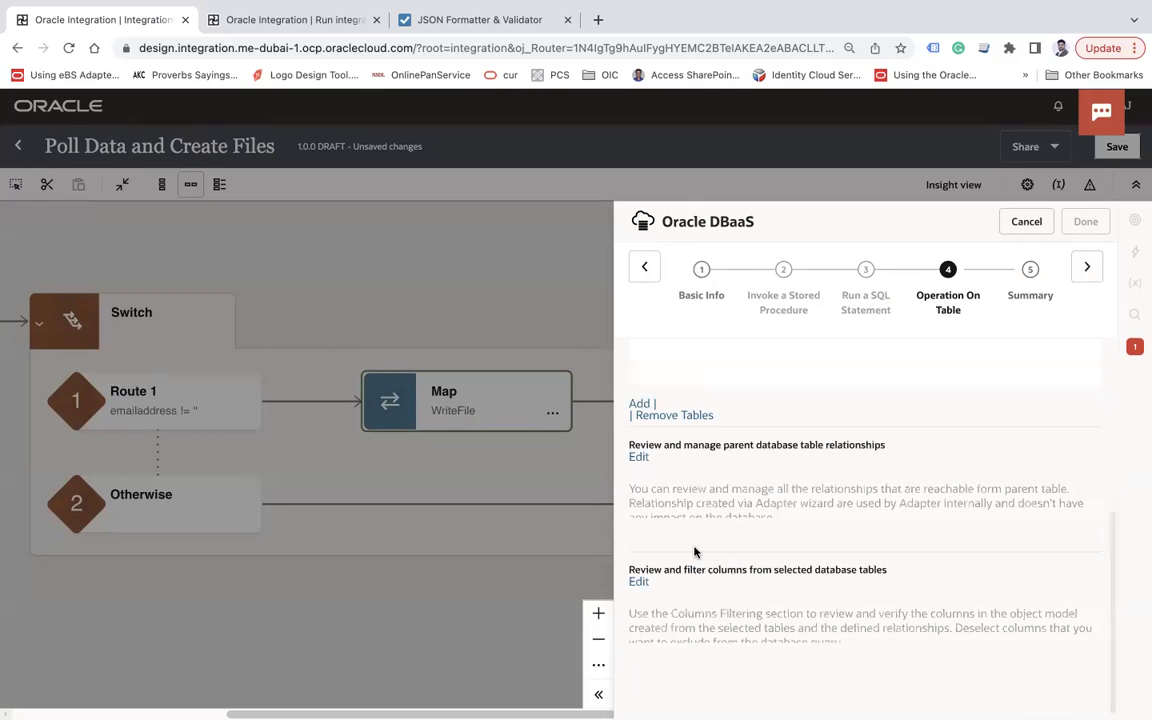
left_click(639, 581)
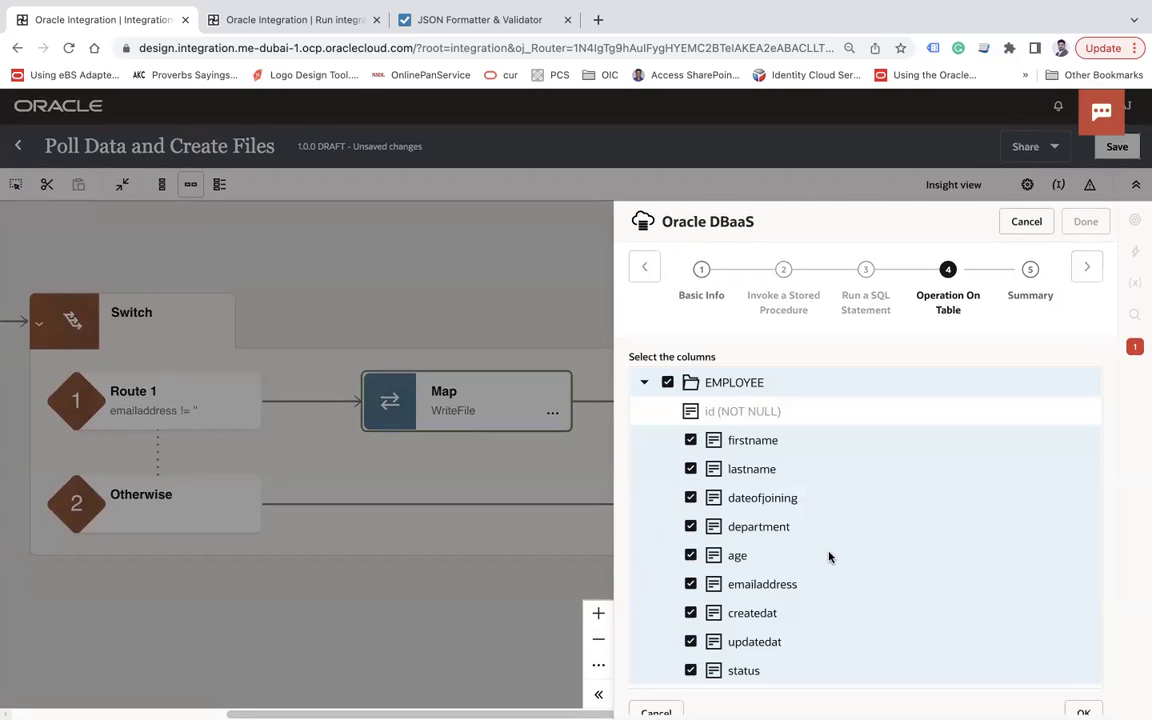
left_click(668, 383)
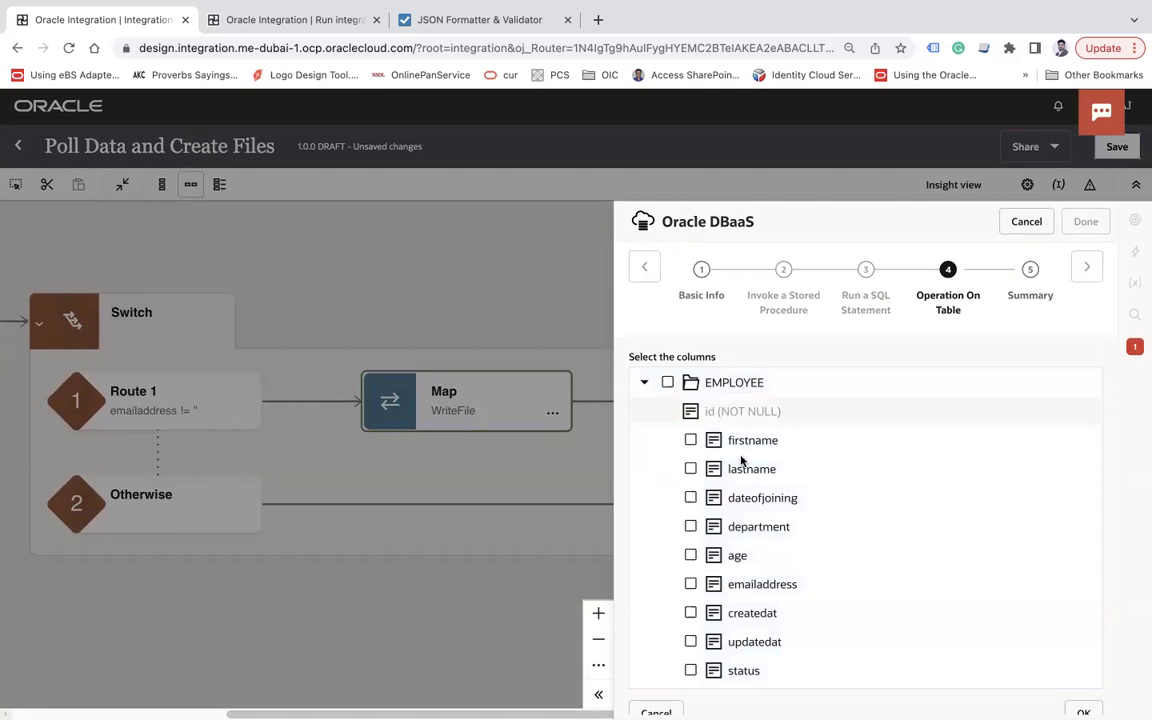
left_click(690, 671)
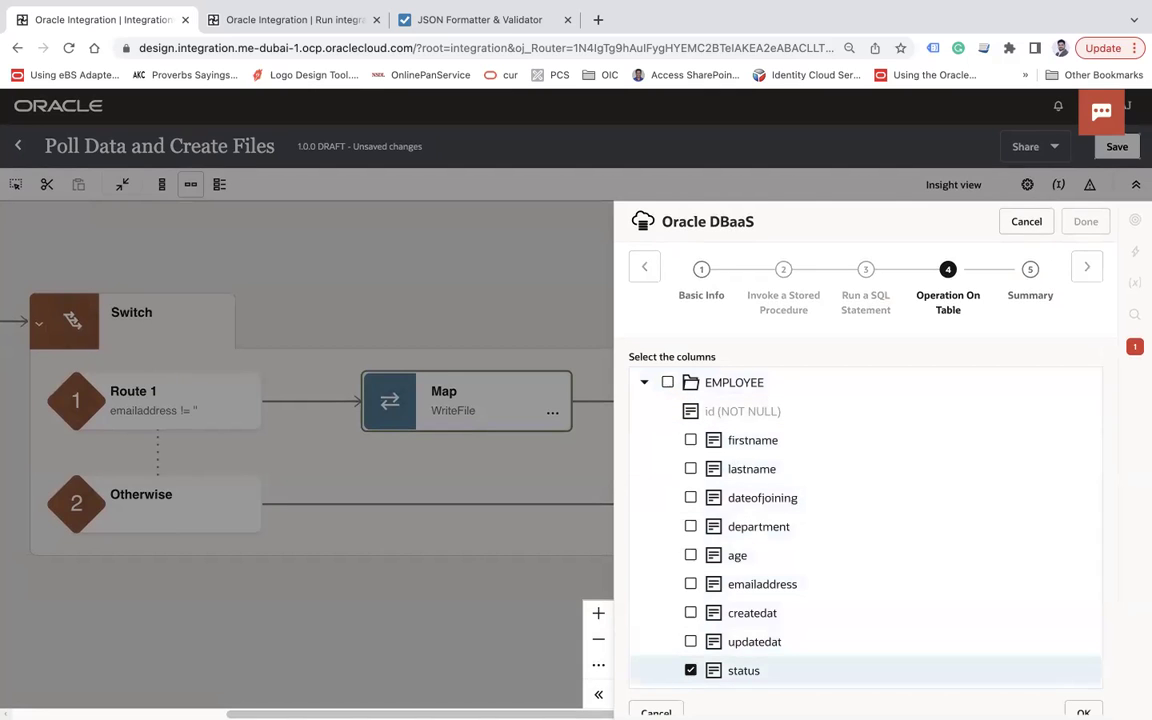
left_click(1083, 711)
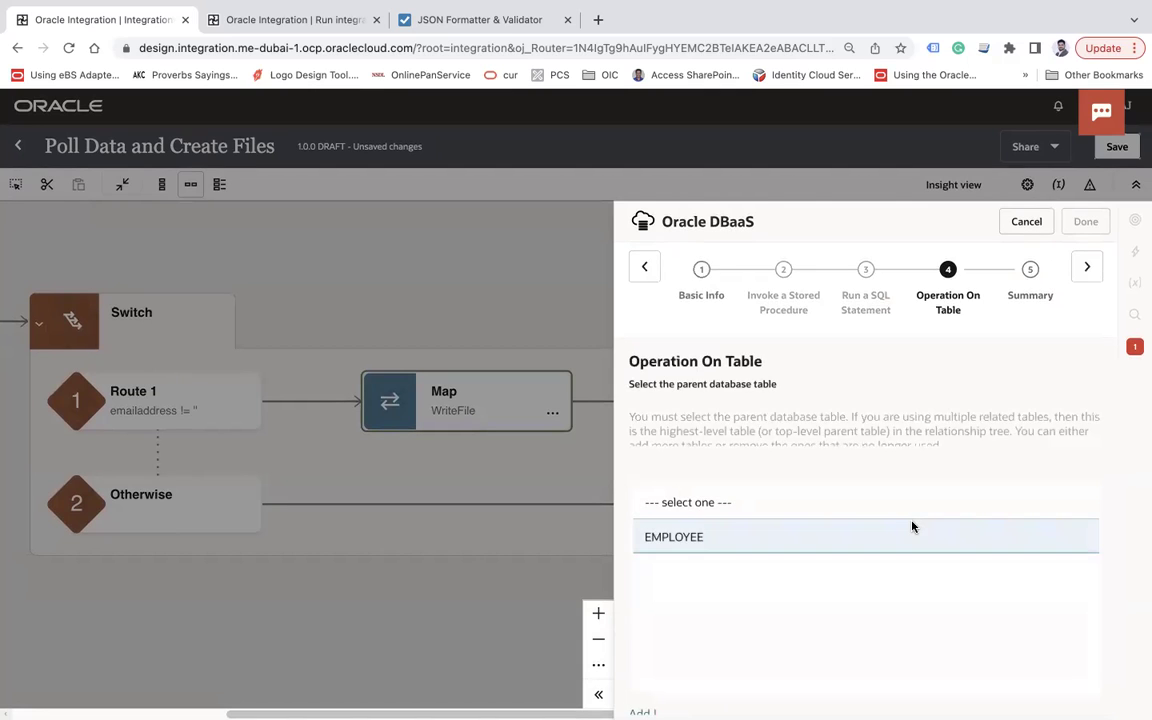
scroll(912, 527, "down", 5)
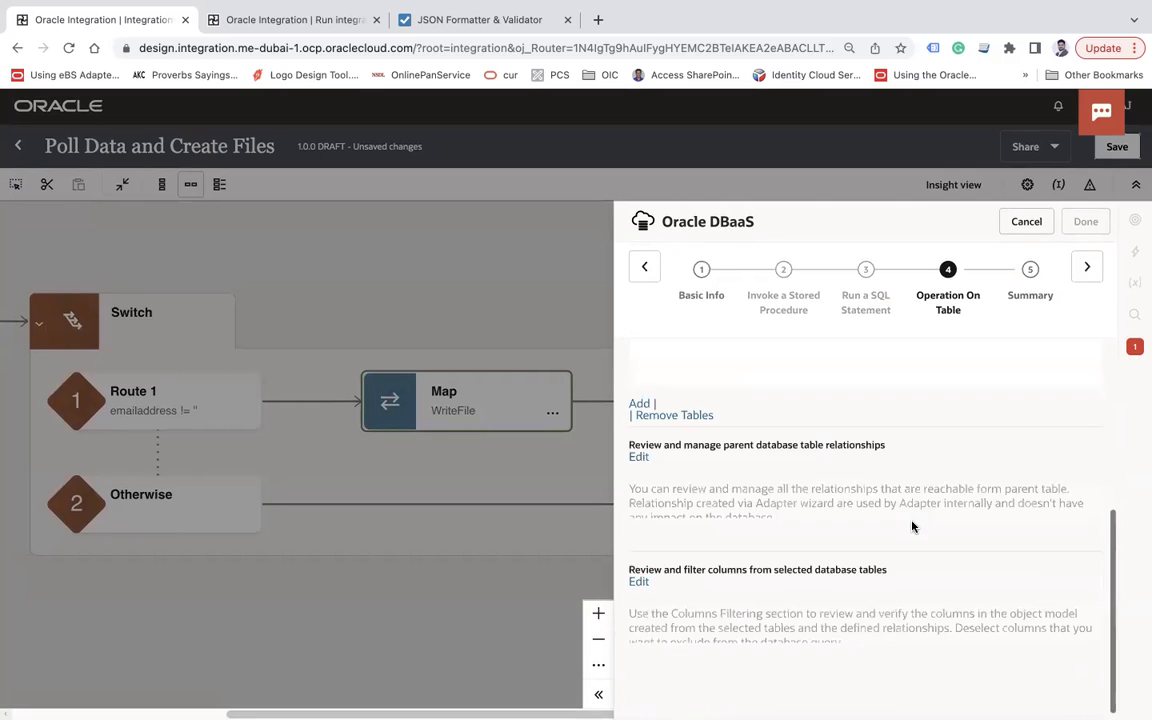
left_click(1087, 267)
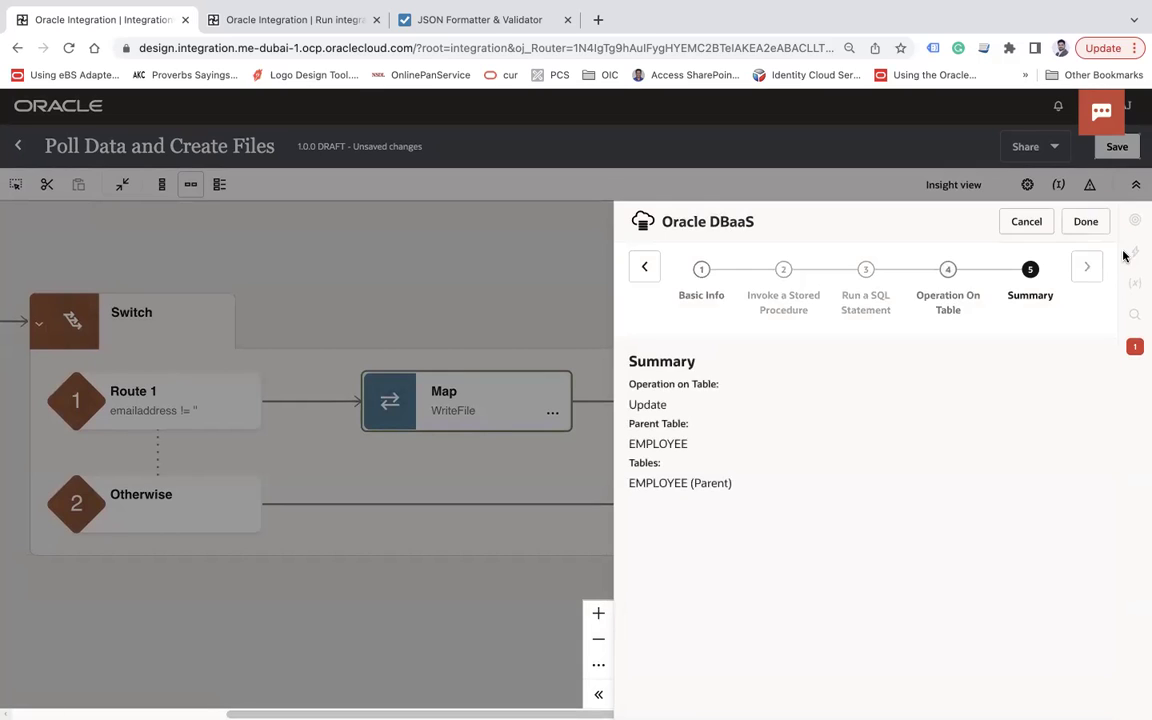
left_click(1096, 230)
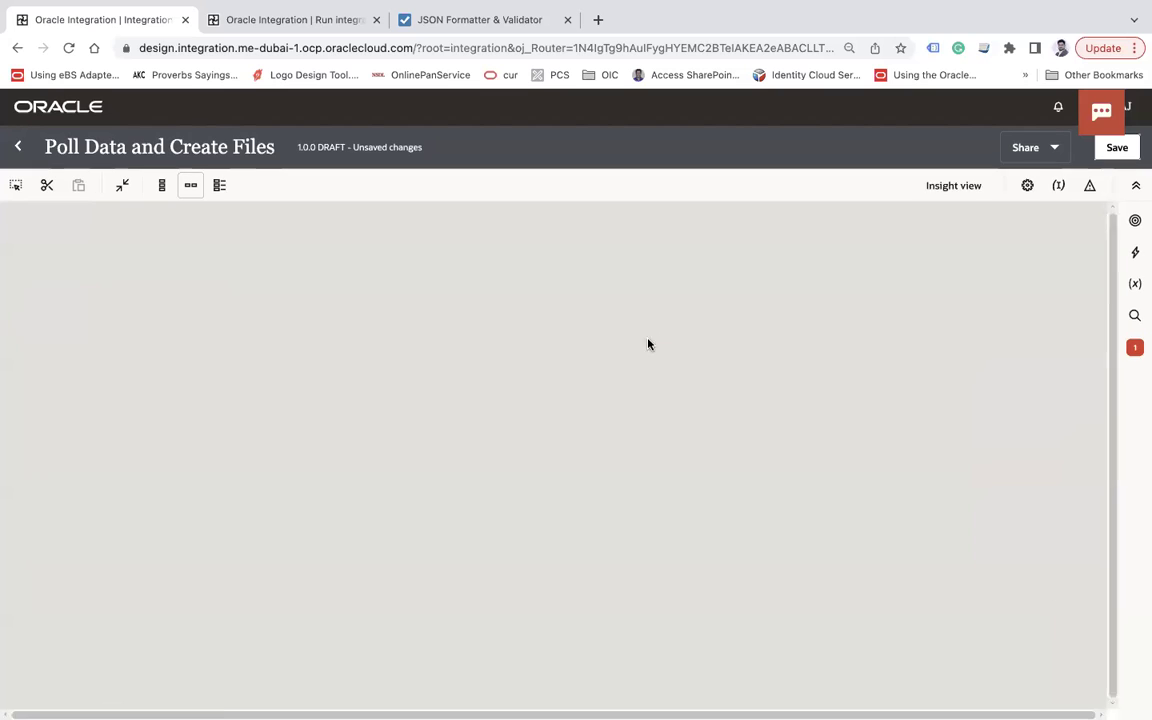
Step: Switch to the JSON Formatter page and look through the employee records for one with a blank EMAILADDRESS
left_click(437, 20)
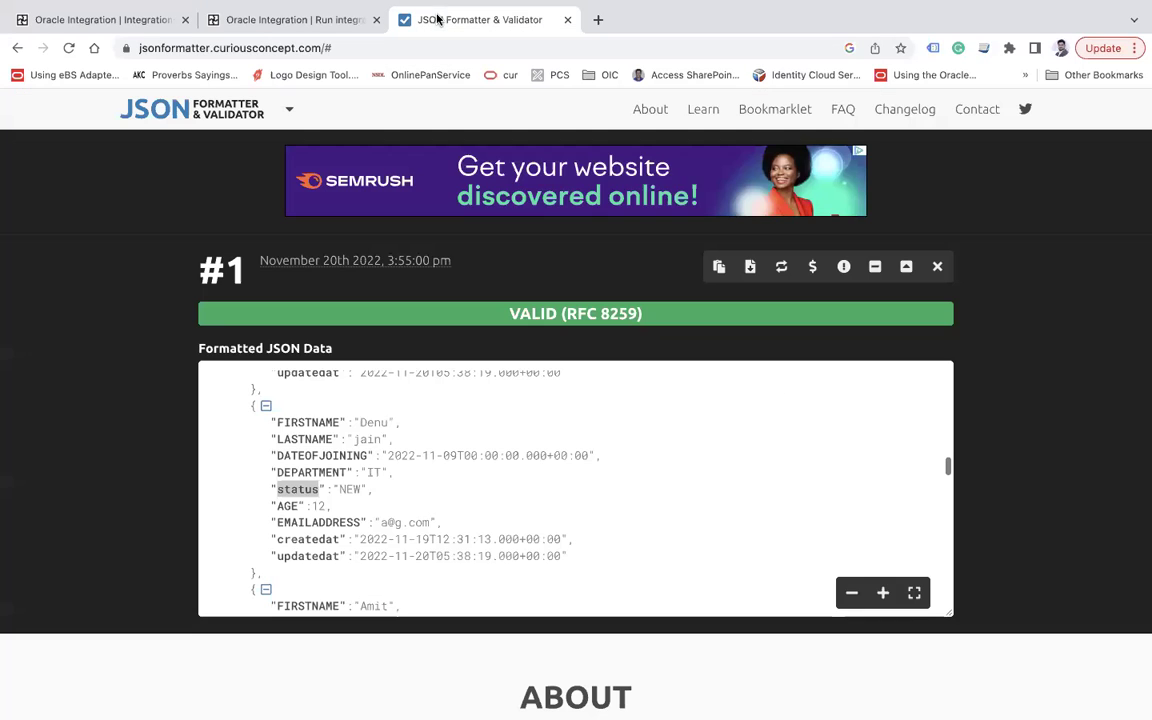
scroll(449, 525, "up", 15)
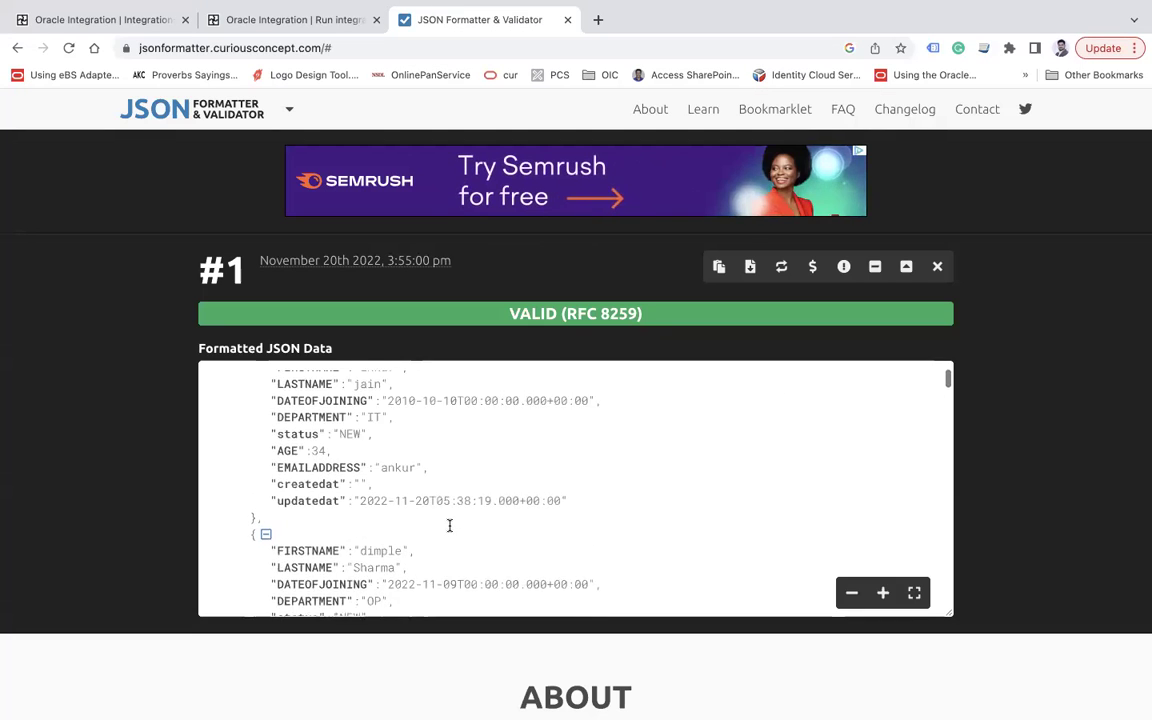
scroll(449, 525, "down", 1)
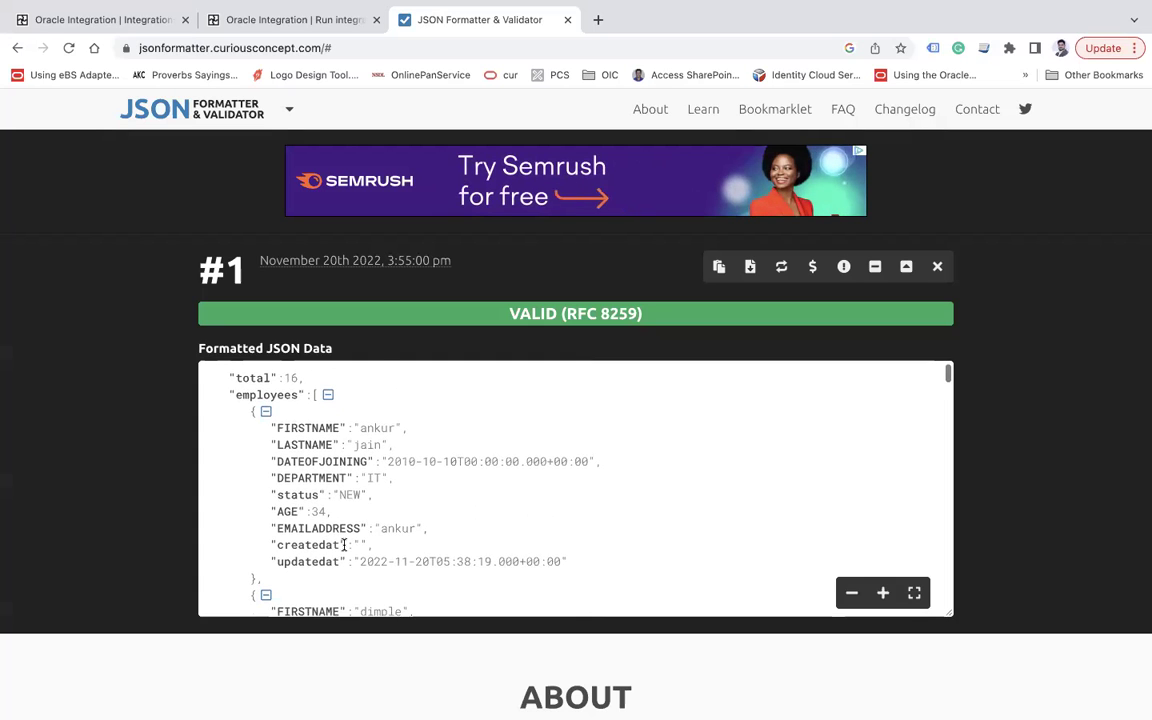
scroll(421, 529, "down", 13)
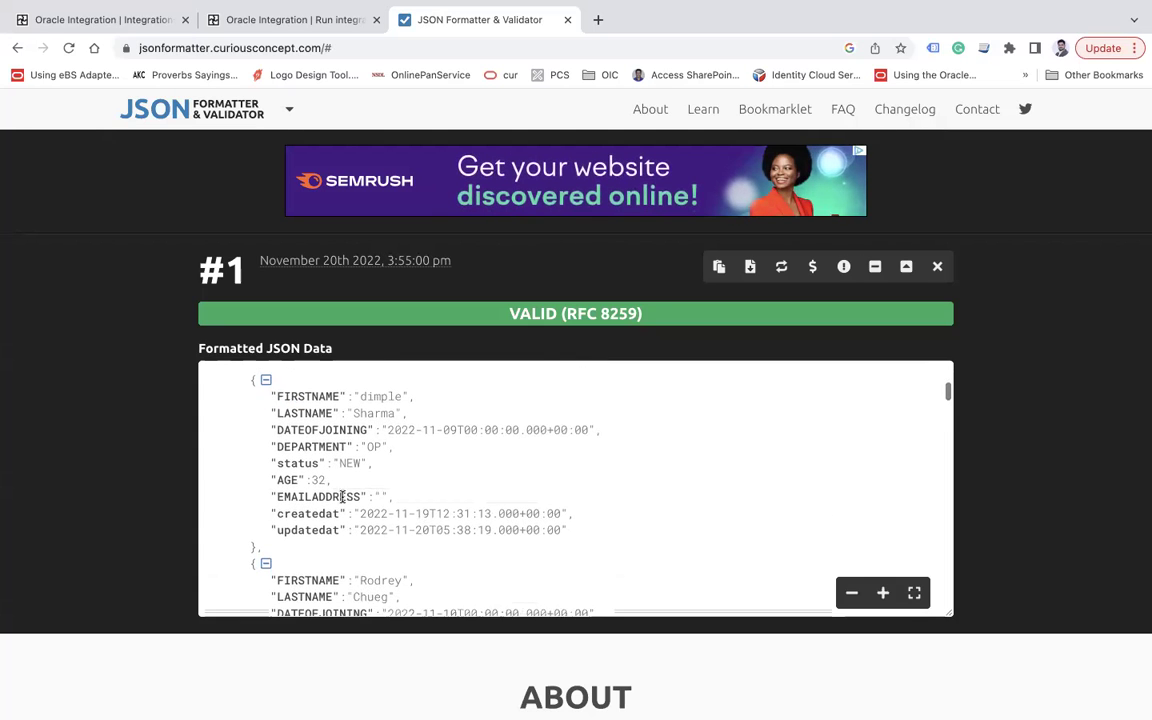
left_click_drag(270, 496, 394, 497)
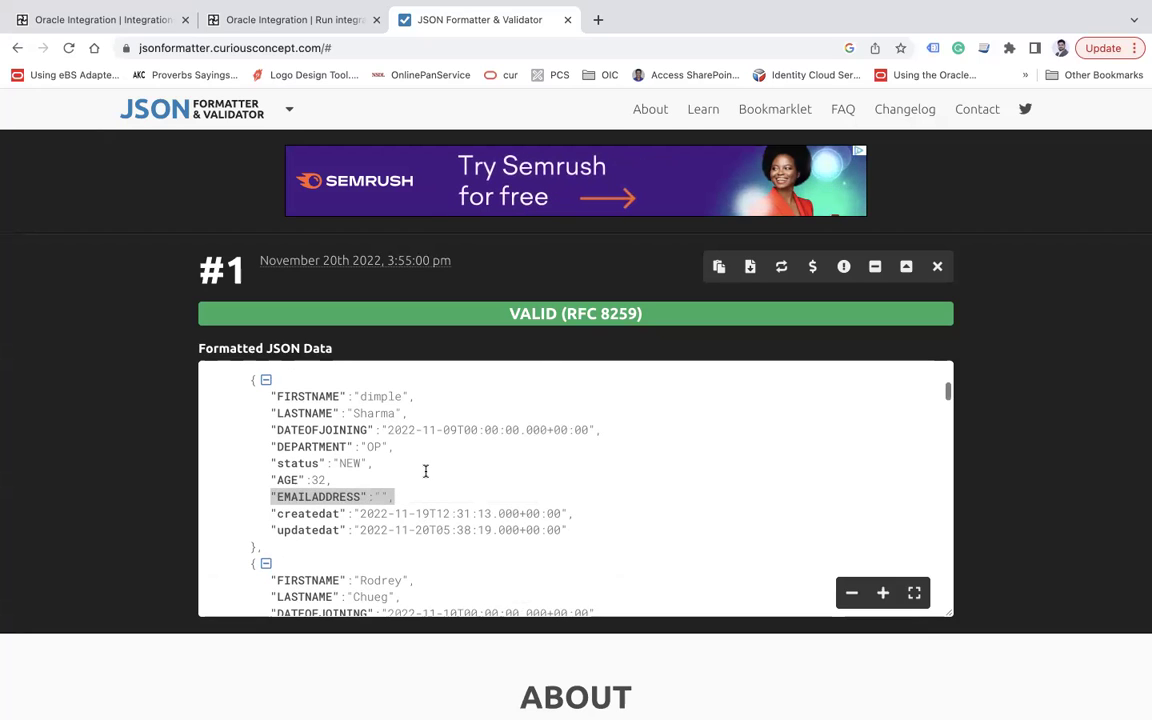
Step: Return to the integration, edit the UpdateRecord map and map the source Employee id to the target id
left_click(130, 19)
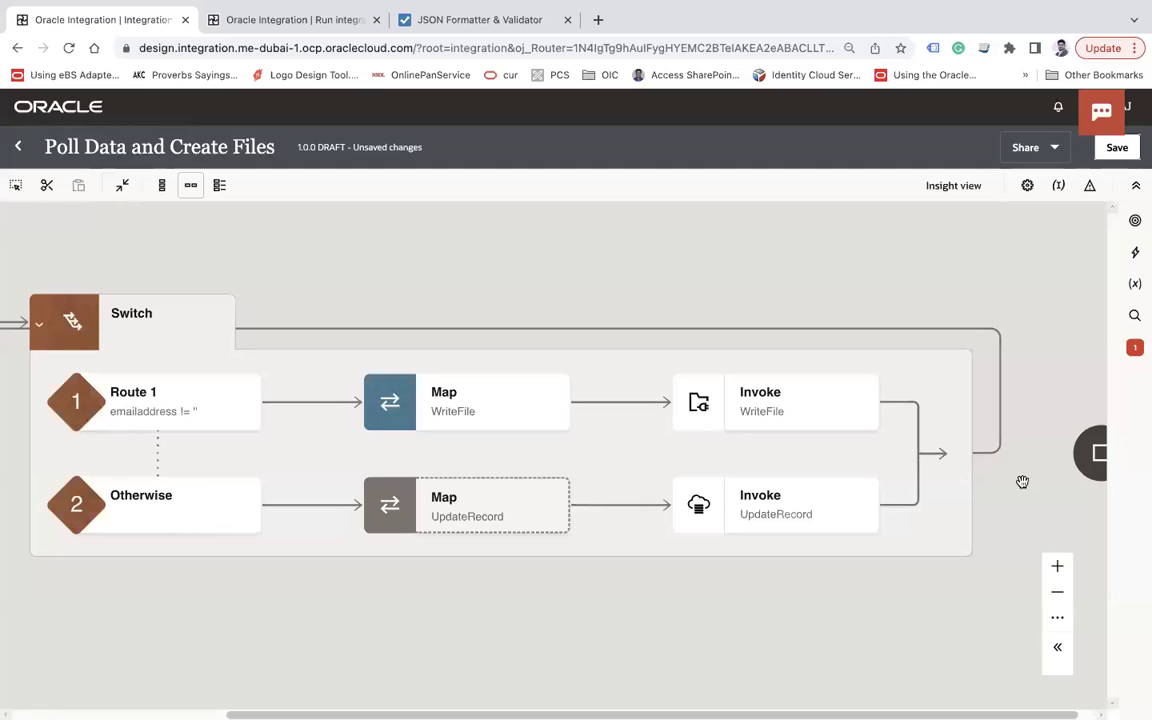
left_click(552, 513)
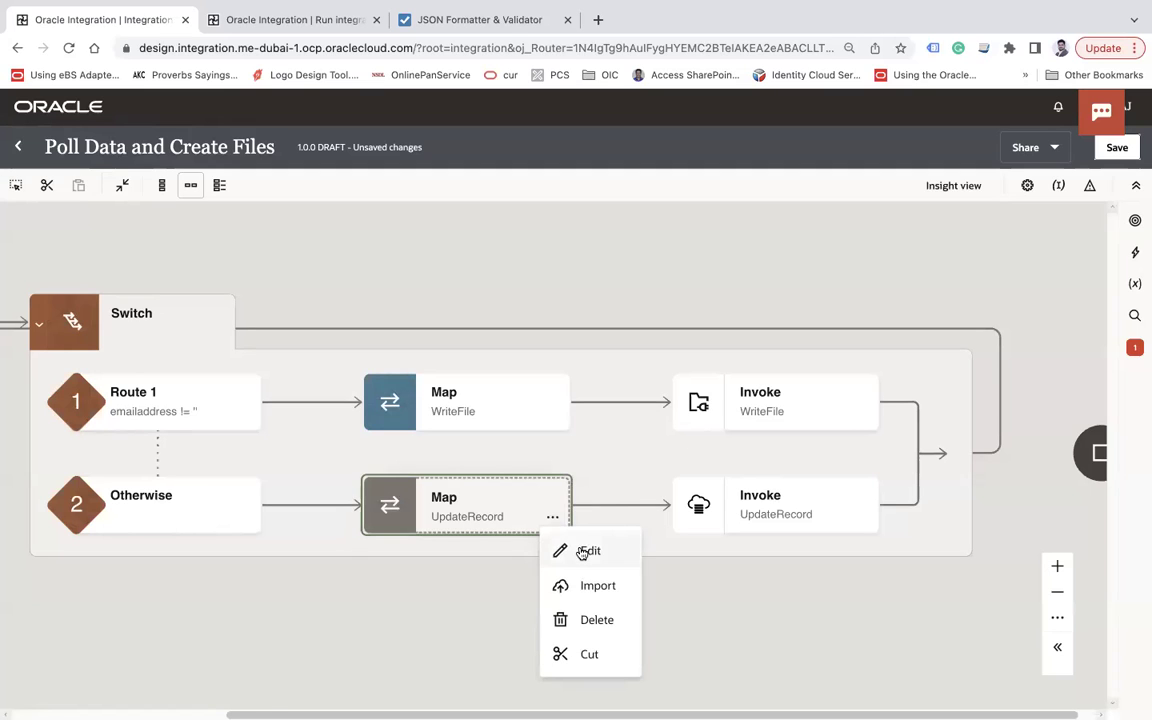
left_click(584, 549)
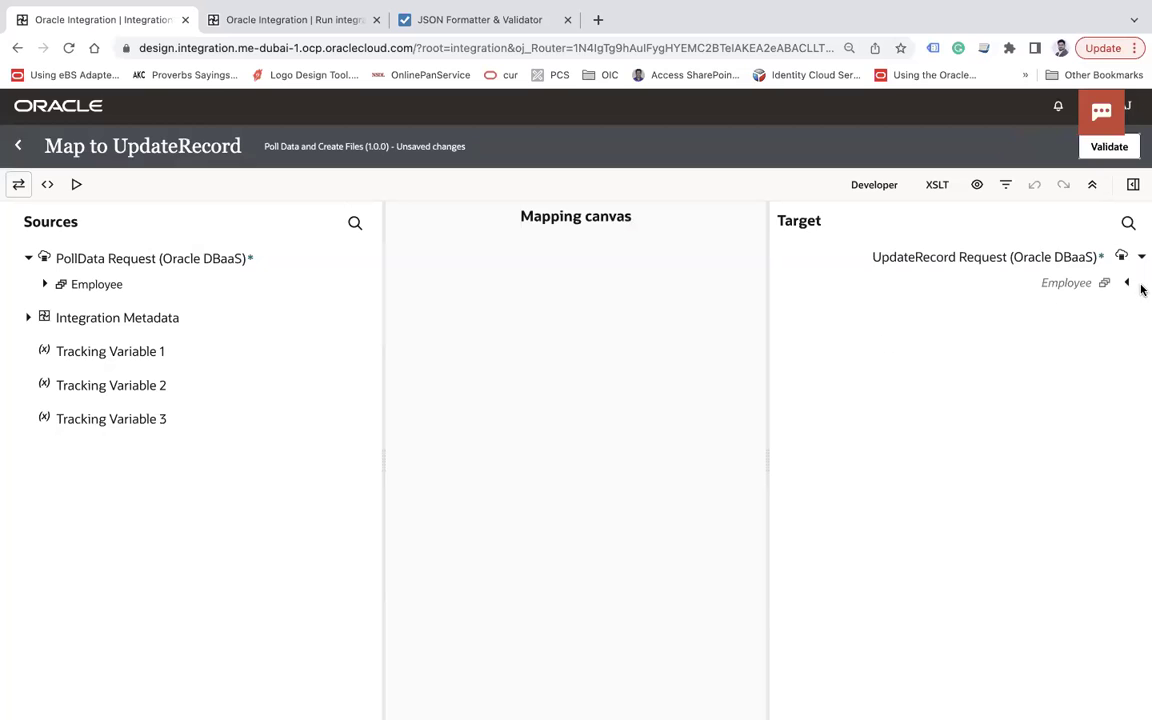
left_click(1127, 284)
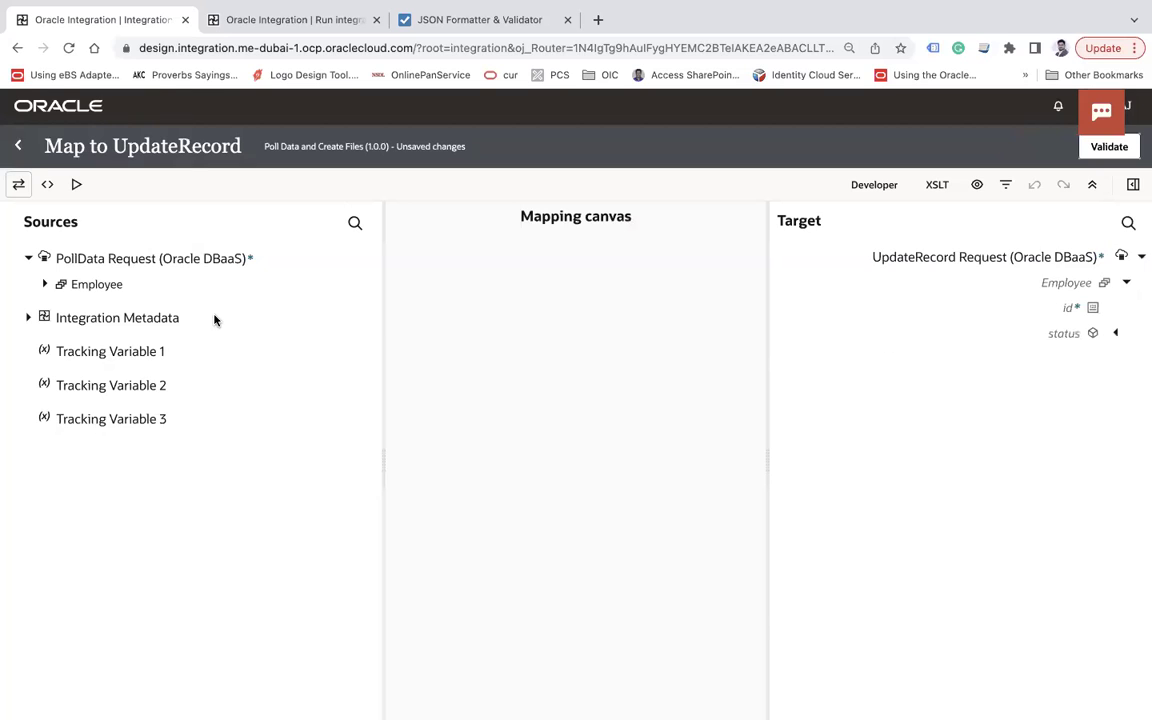
left_click(45, 285)
left_click_drag(93, 309, 1068, 309)
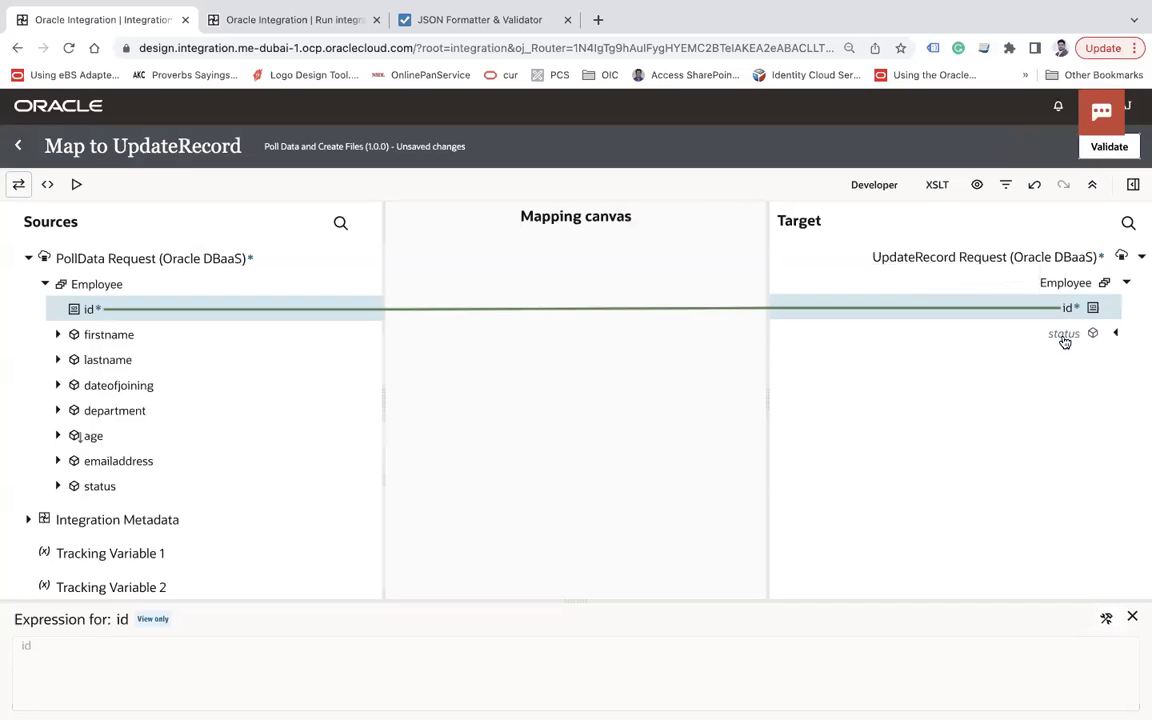
Step: Create a target node for status in the UpdateRecord mapping and set its expression to the literal text ERROR
right_click(1063, 335)
left_click(933, 357)
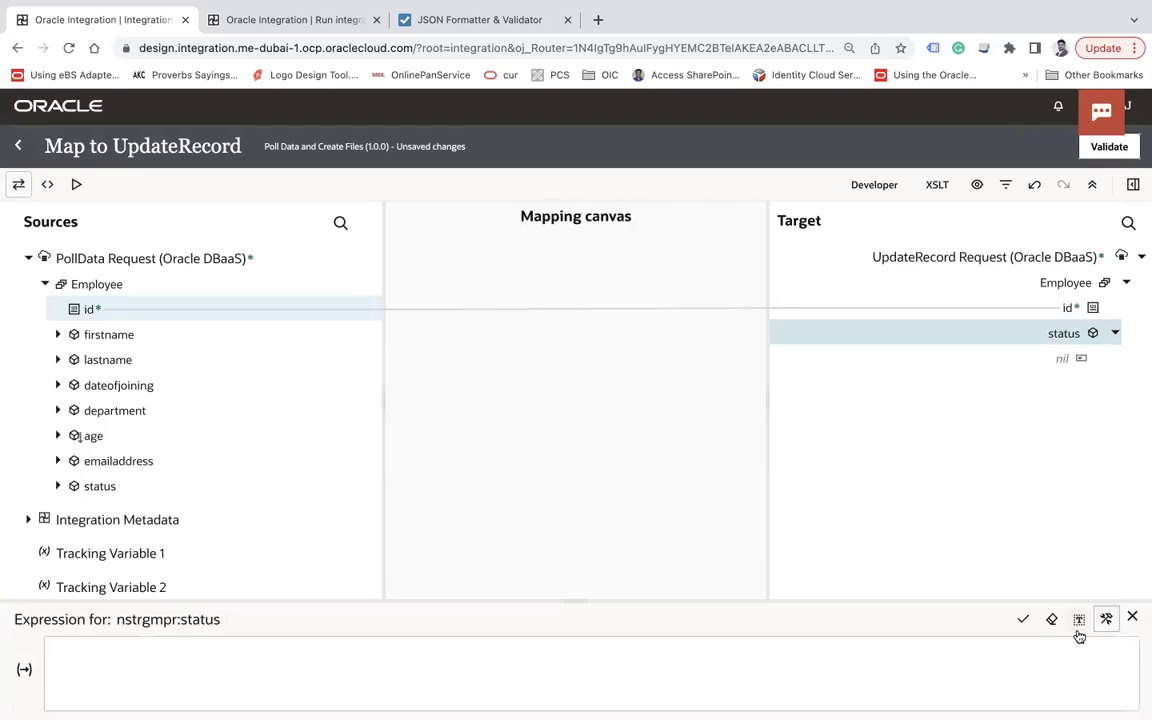
left_click(1079, 630)
left_click(1079, 620)
left_click(963, 663)
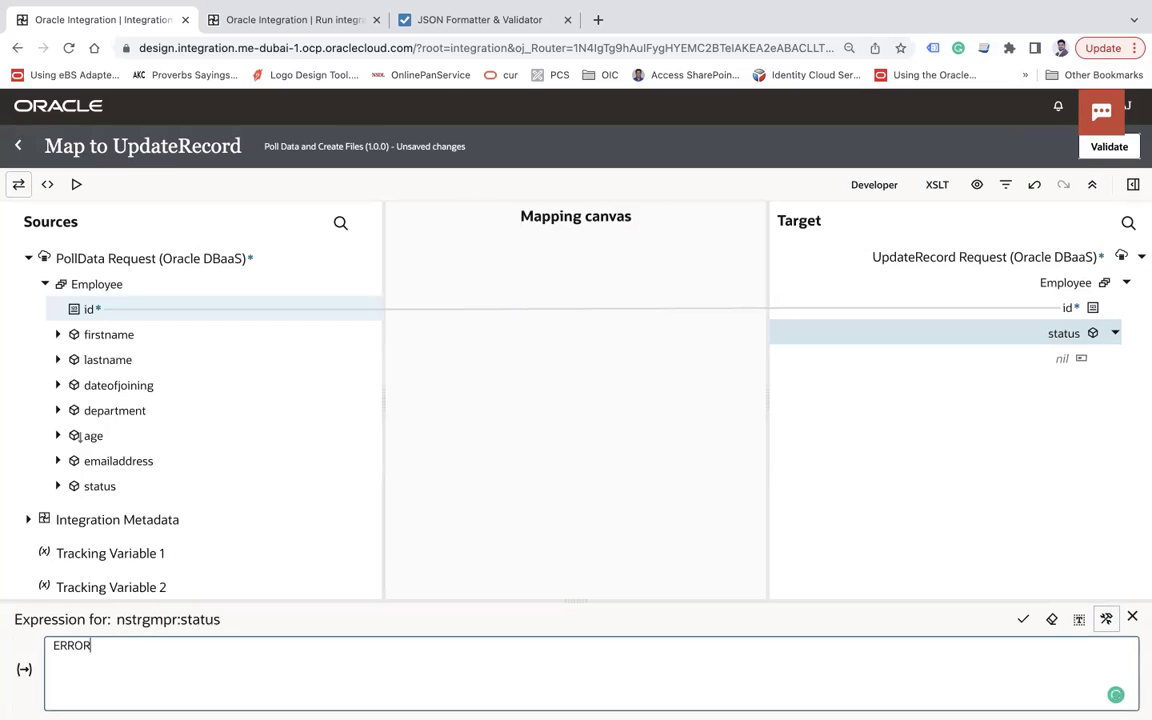
left_click(1024, 620)
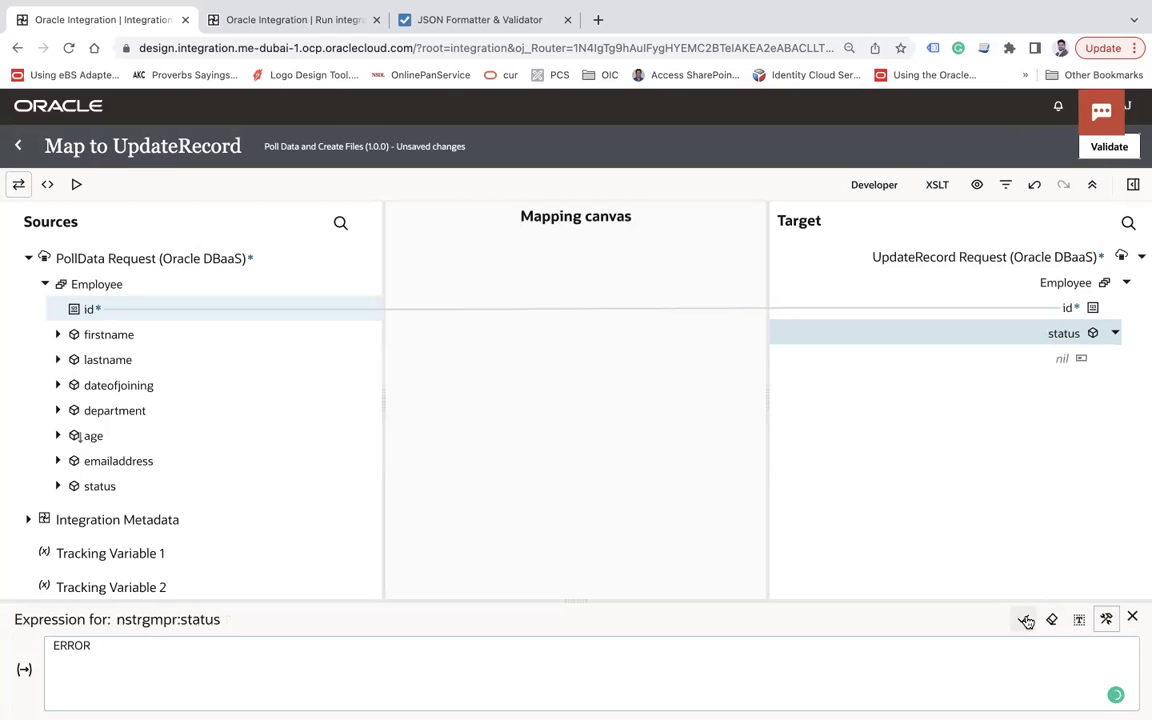
Step: Validate the UpdateRecord mapping, return to the integration flow and dismiss the notification
left_click(1110, 148)
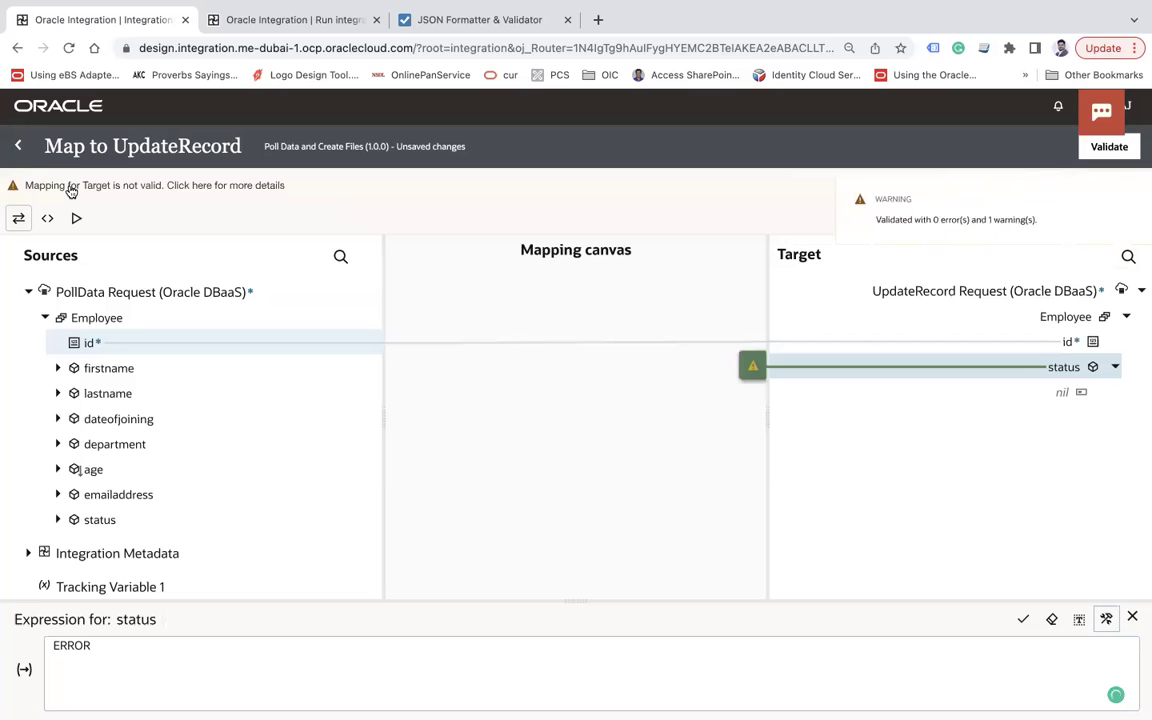
left_click(18, 146)
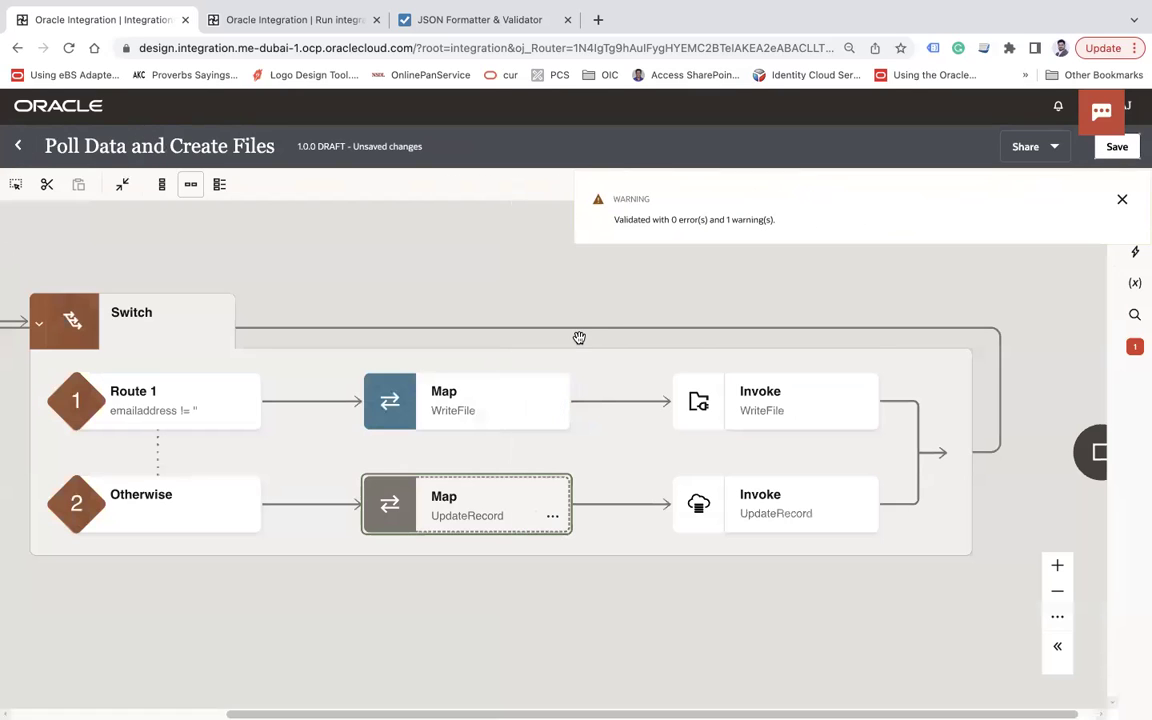
left_click(1121, 201)
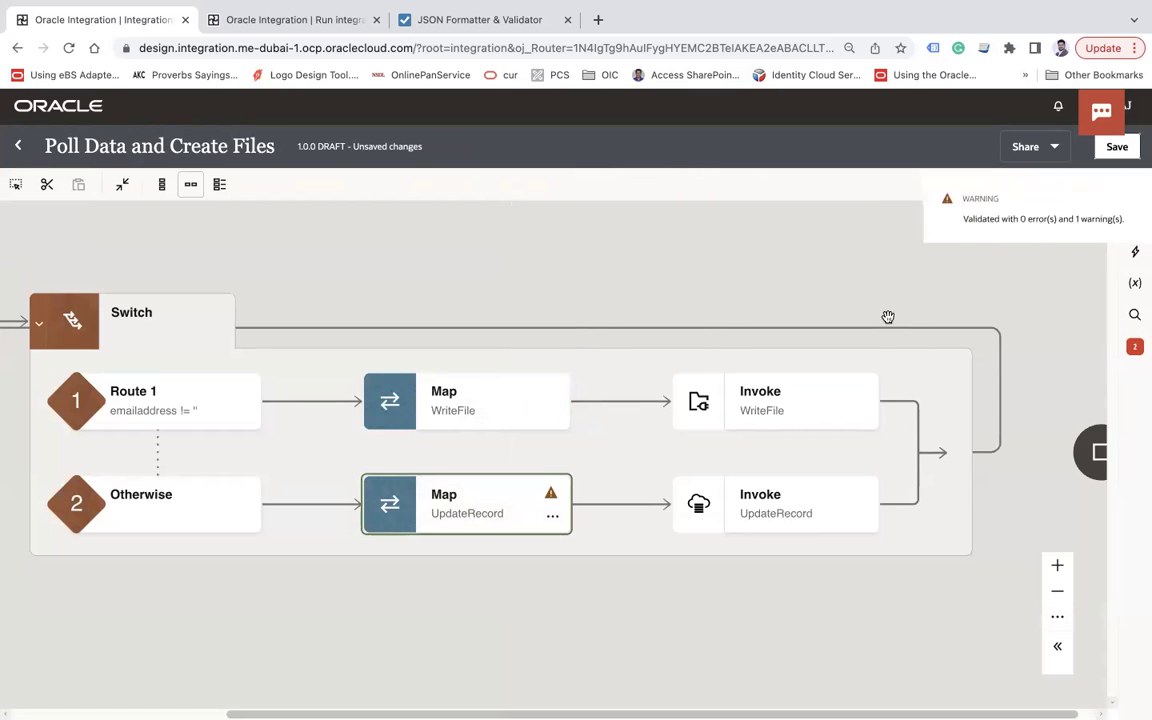
Step: Assign the Employee id as the primary business identifier, save the integration and return to the integrations list
left_click(1059, 186)
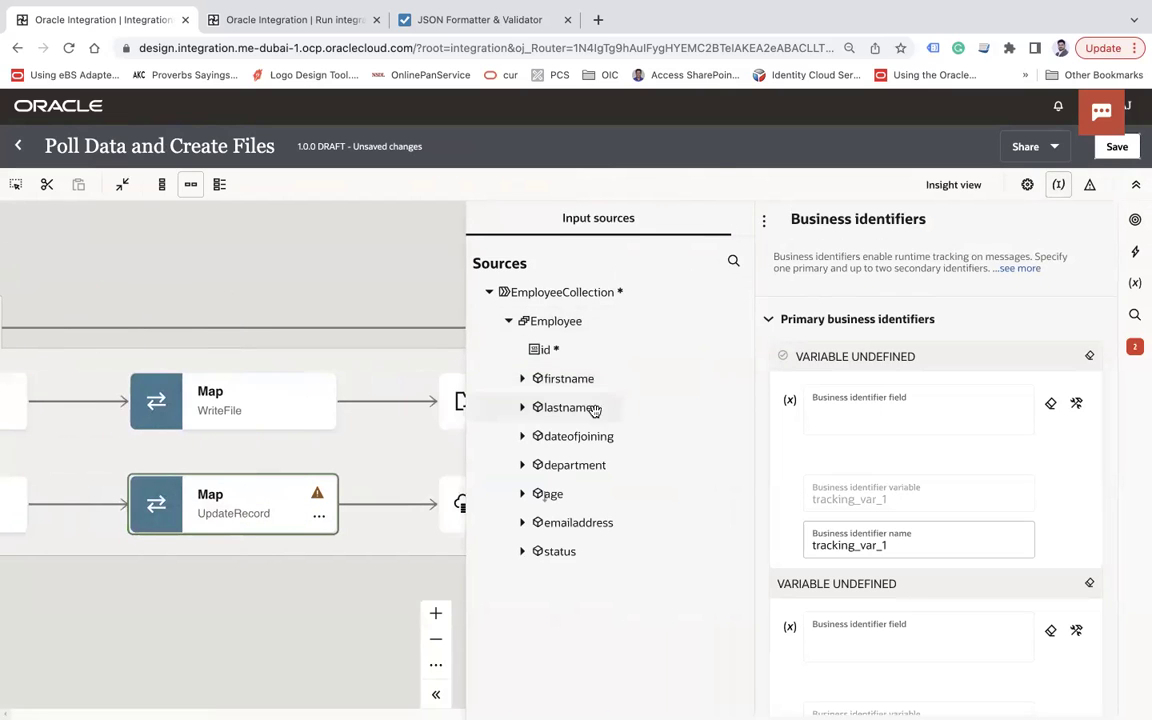
left_click_drag(546, 349, 867, 420)
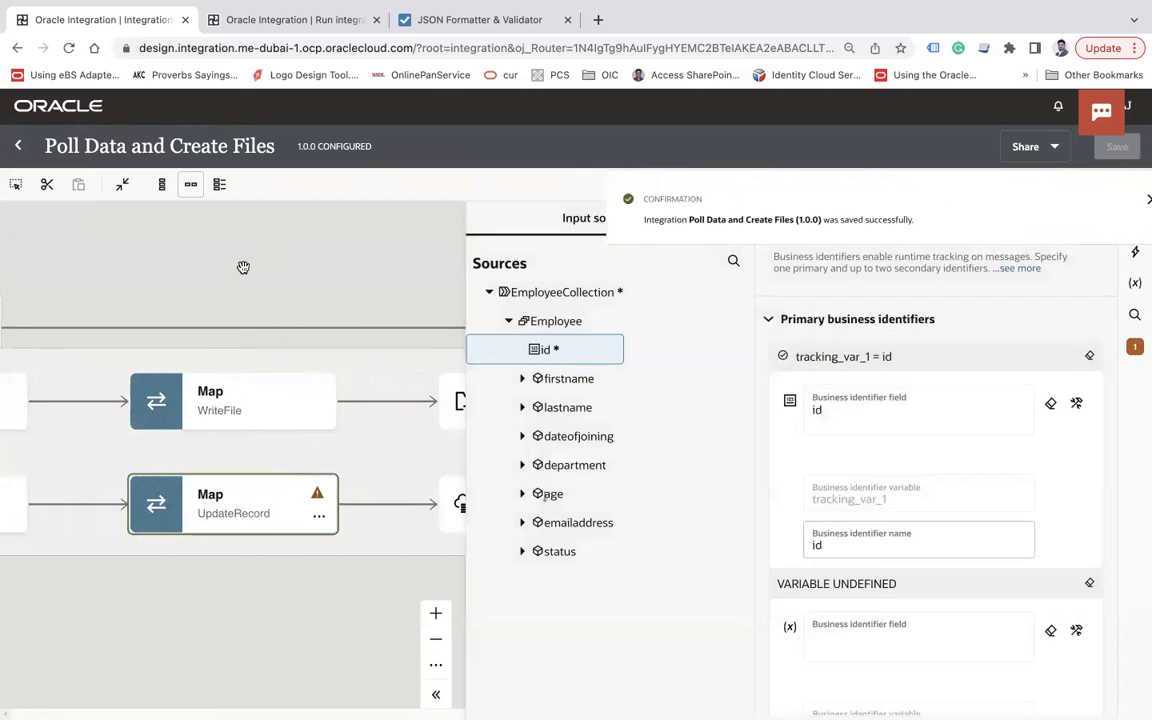
left_click(243, 267)
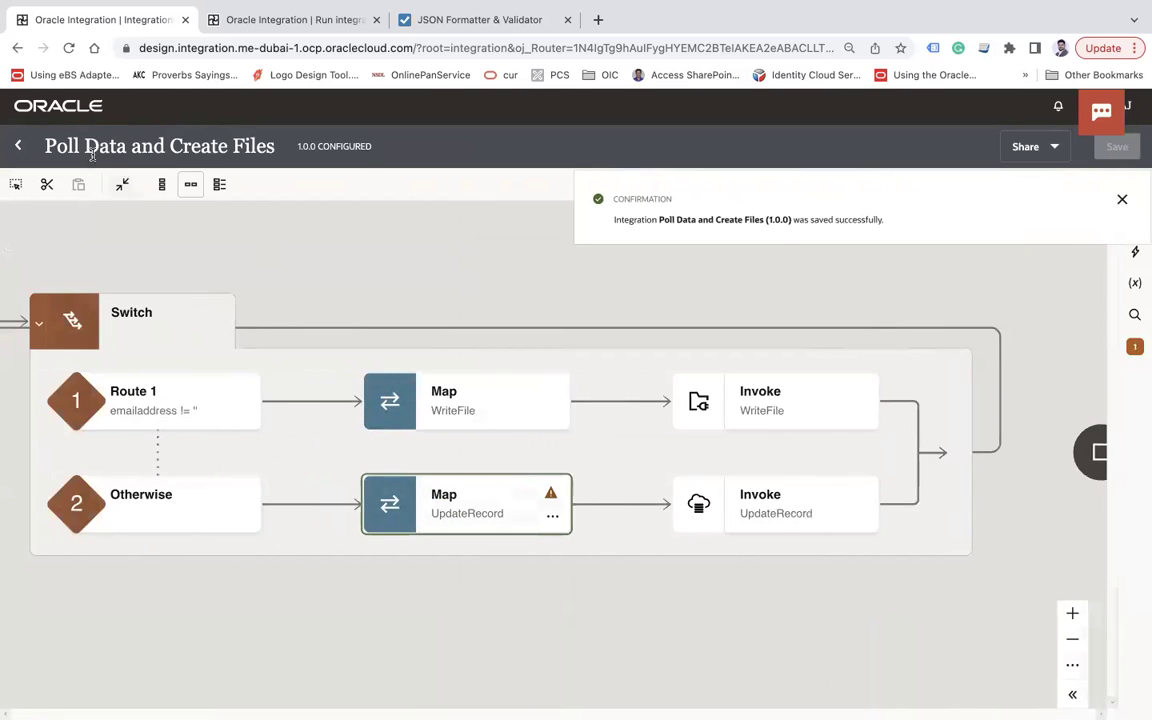
left_click(18, 145)
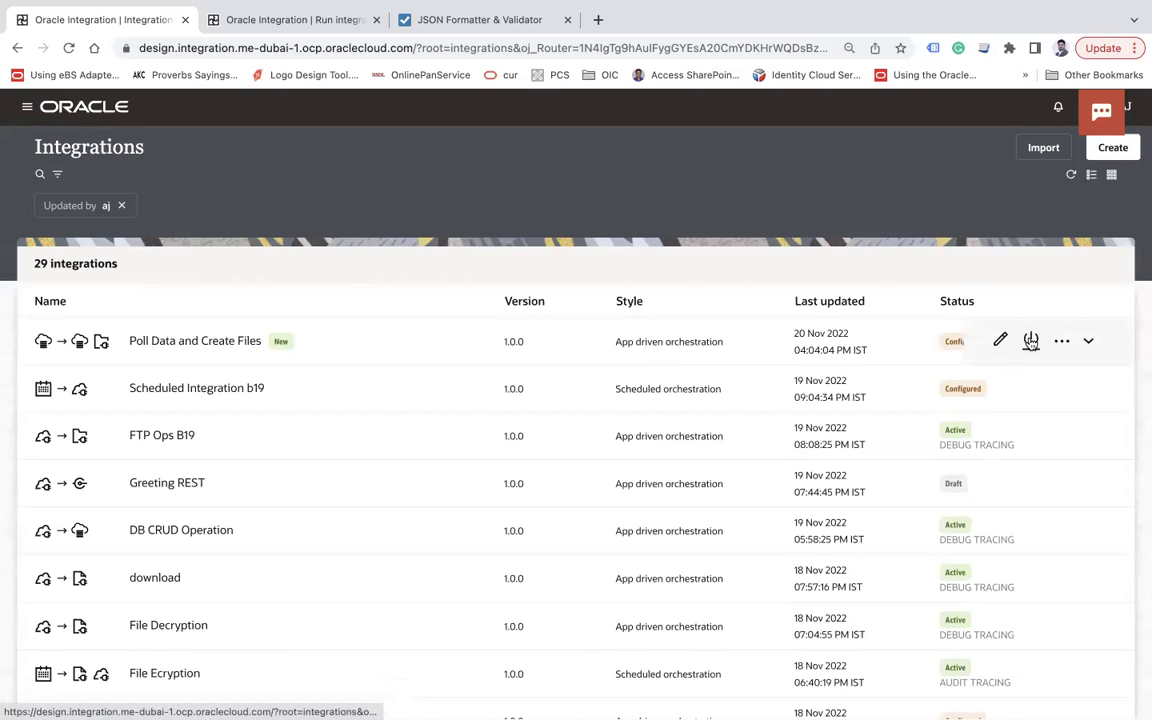
Step: Activate the Poll Data and Create Files integration with the Debug tracing level
left_click(1030, 341)
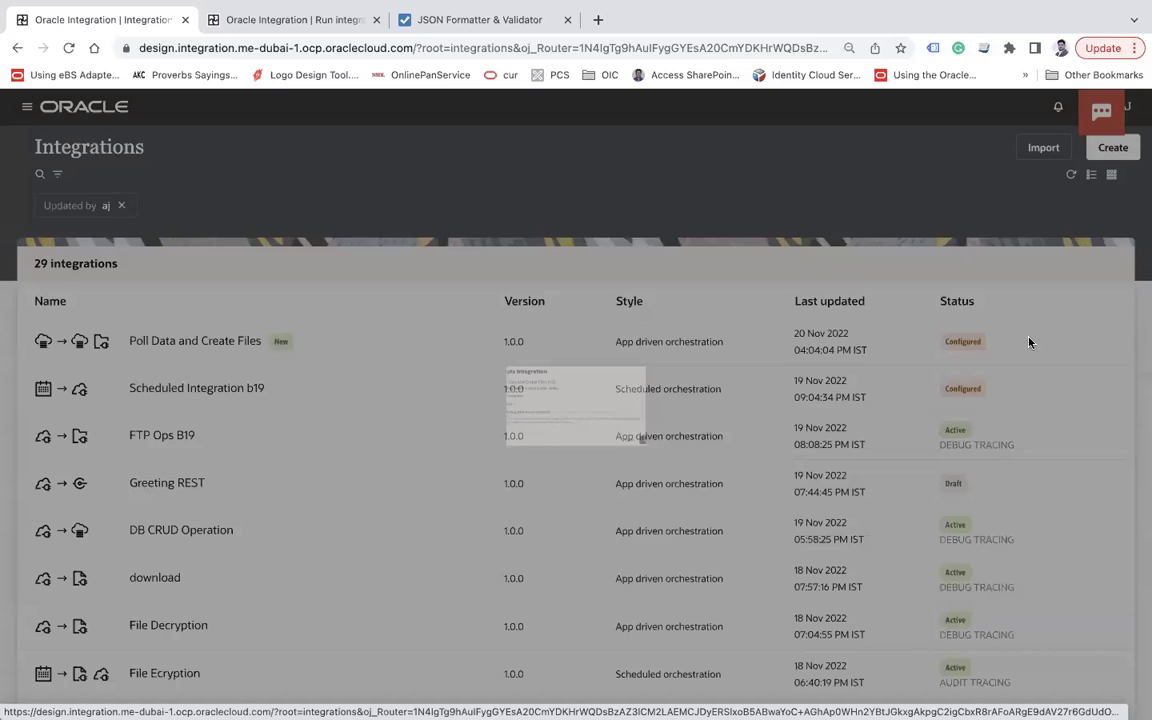
left_click(404, 433)
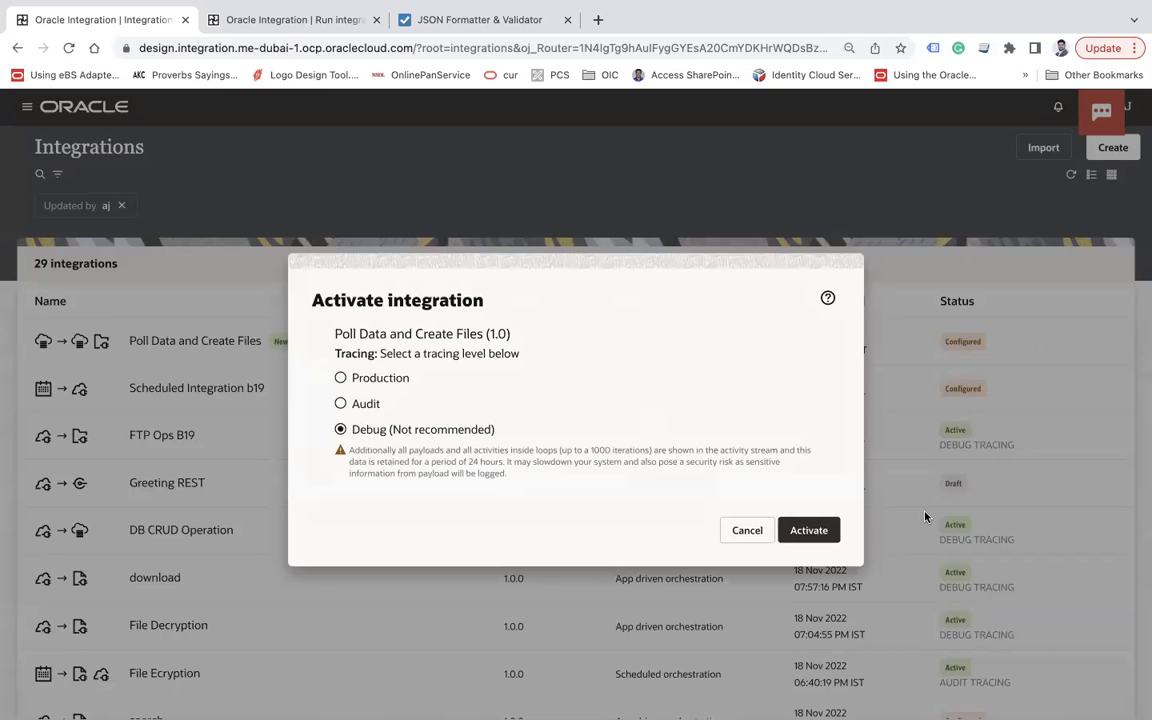
left_click(812, 530)
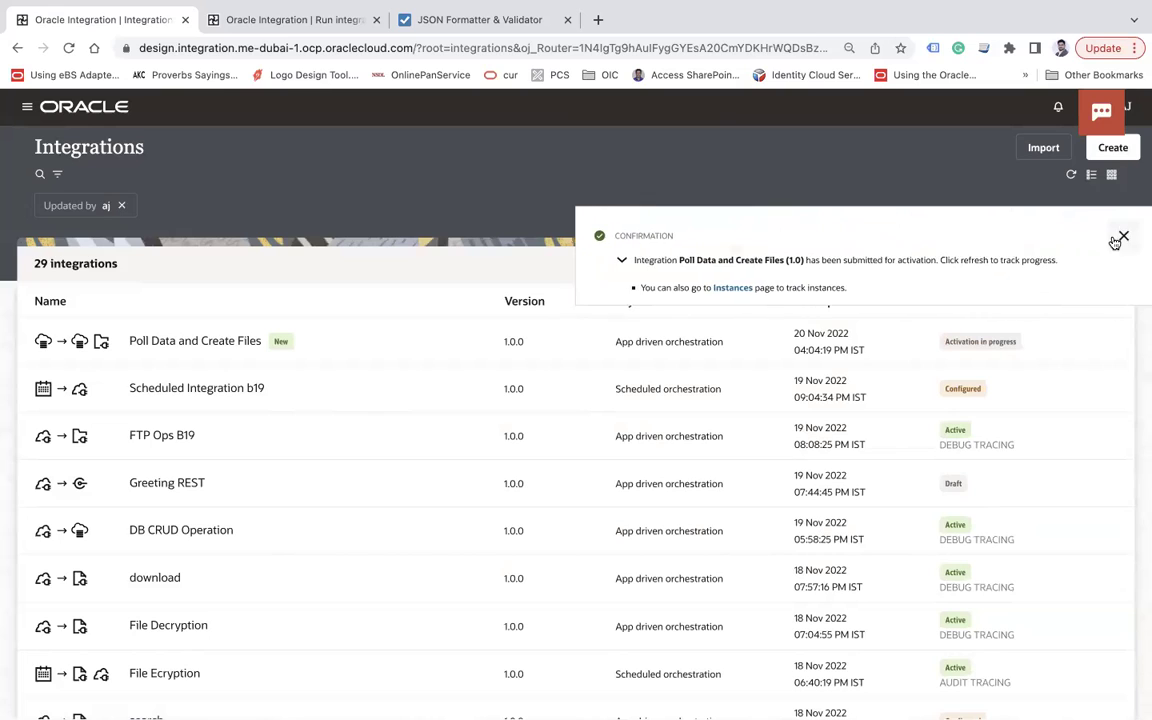
Step: Dismiss the activation confirmation and refresh the integrations list to check the status of Poll Data and Create Files
left_click(1118, 238)
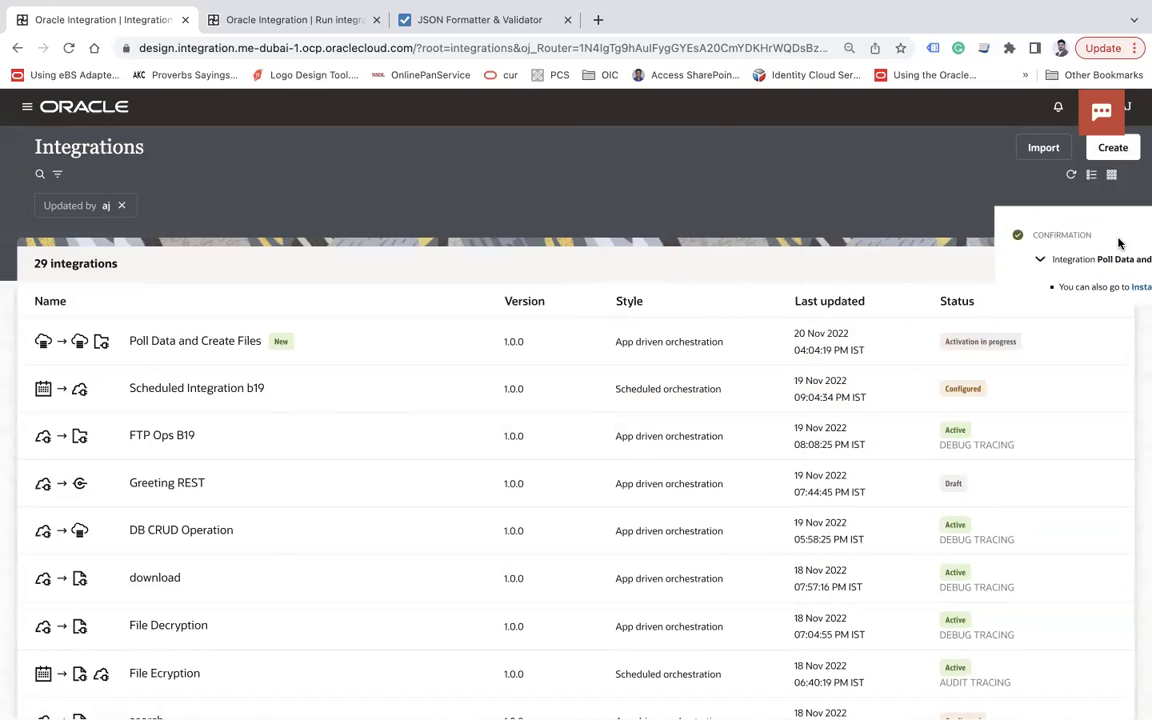
left_click(1071, 177)
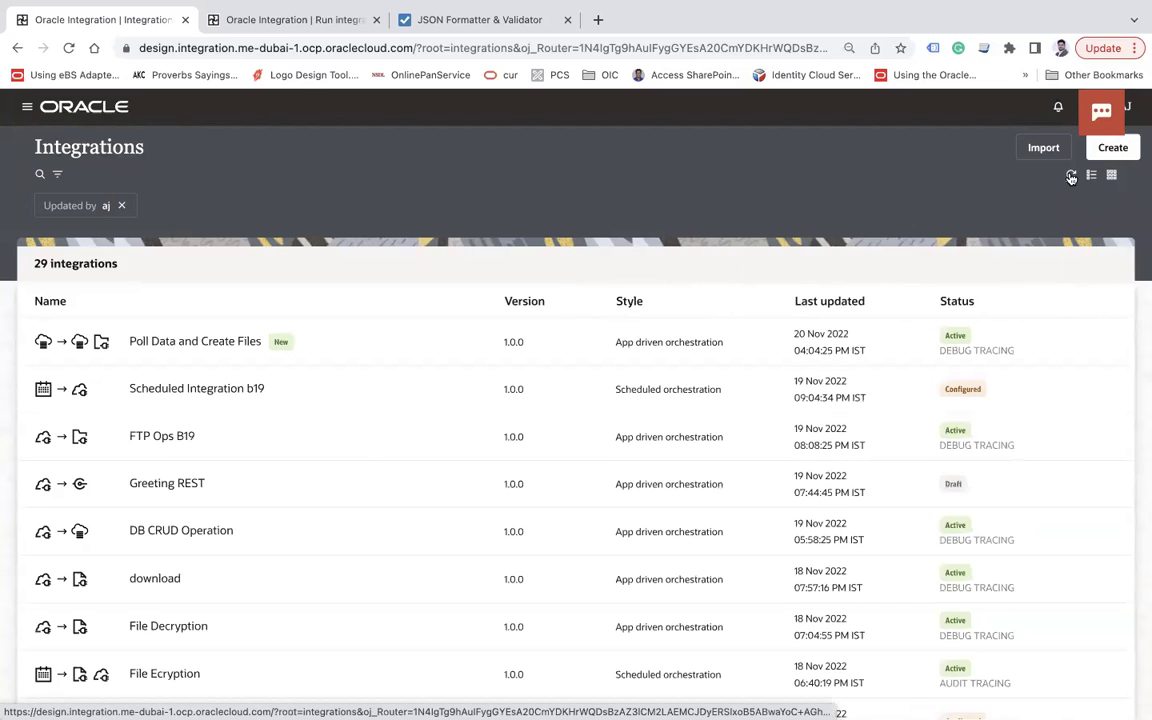
Step: Open the Observability page that monitors integrations, collapse the navigation and refresh the instance counts
left_click(24, 108)
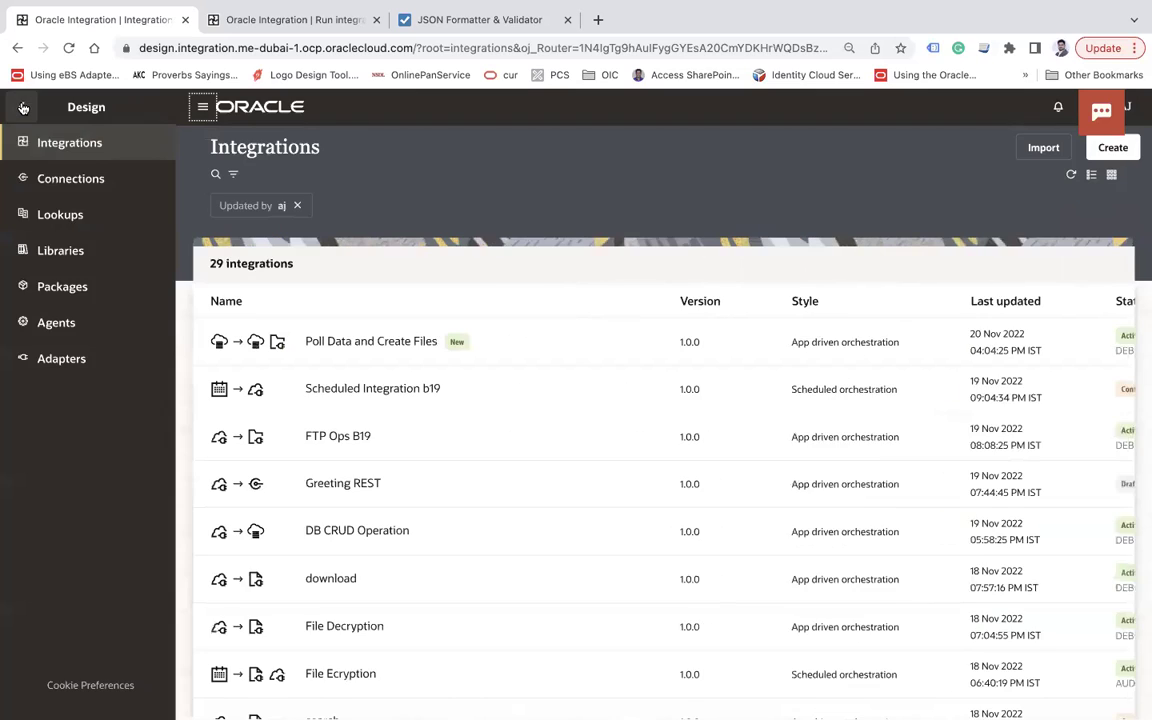
left_click(25, 107)
left_click(76, 252)
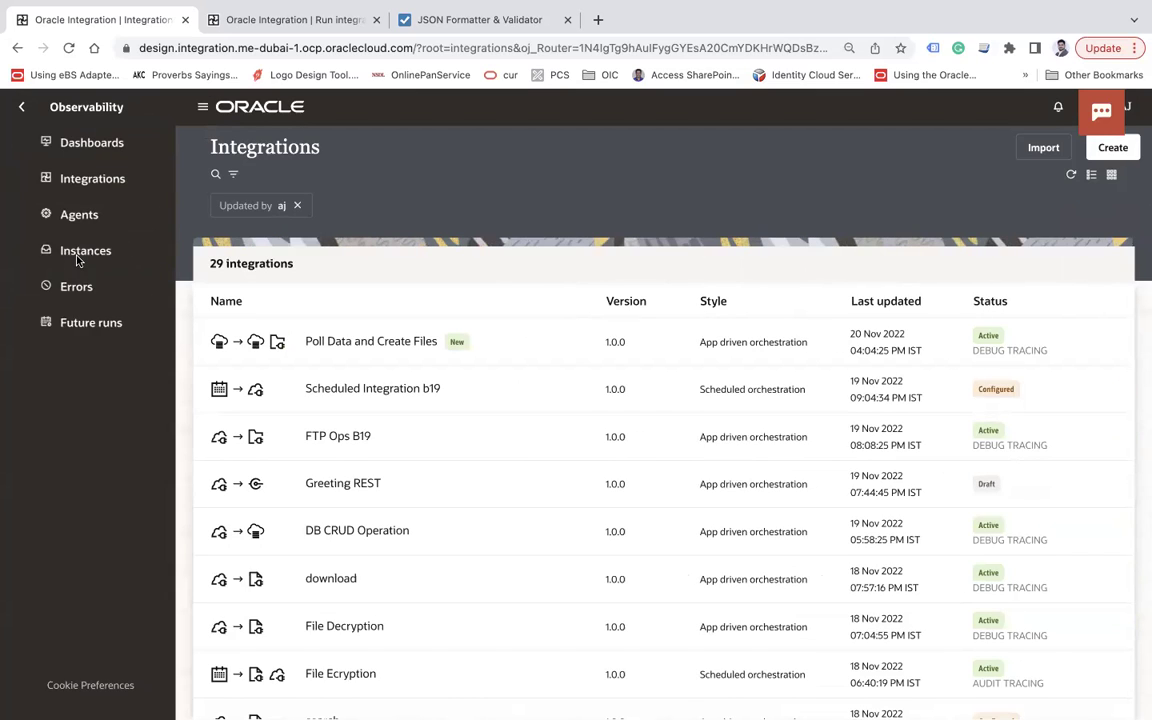
left_click(86, 185)
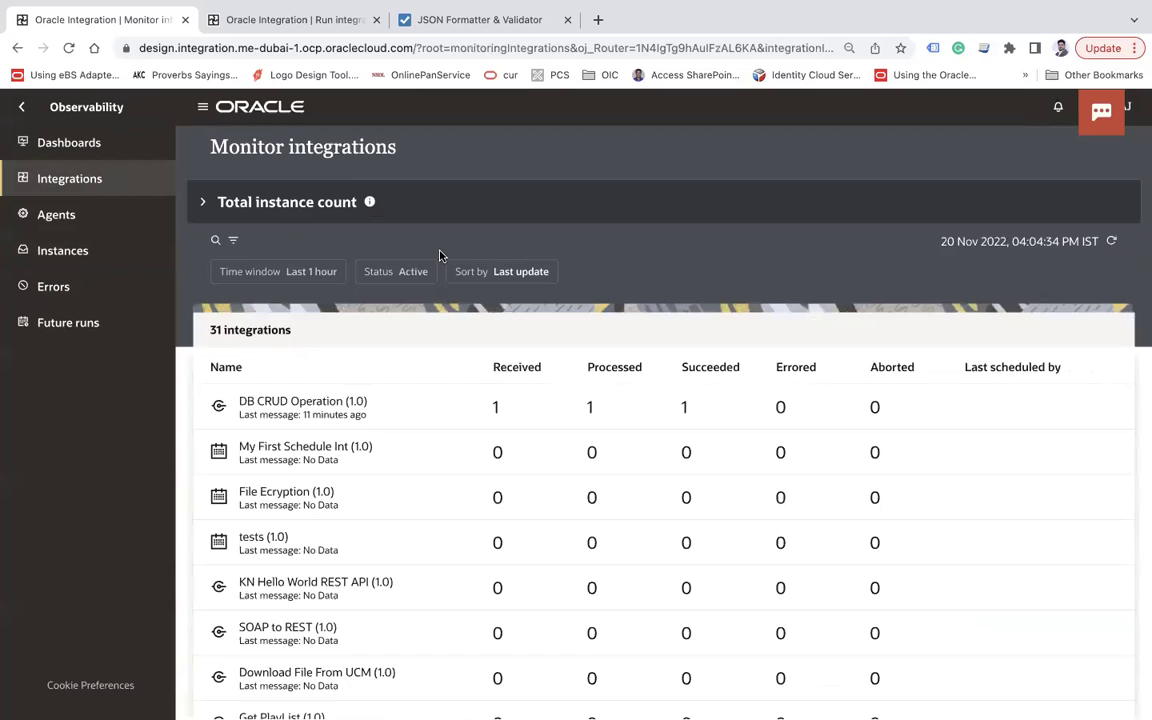
left_click(202, 106)
left_click(1112, 243)
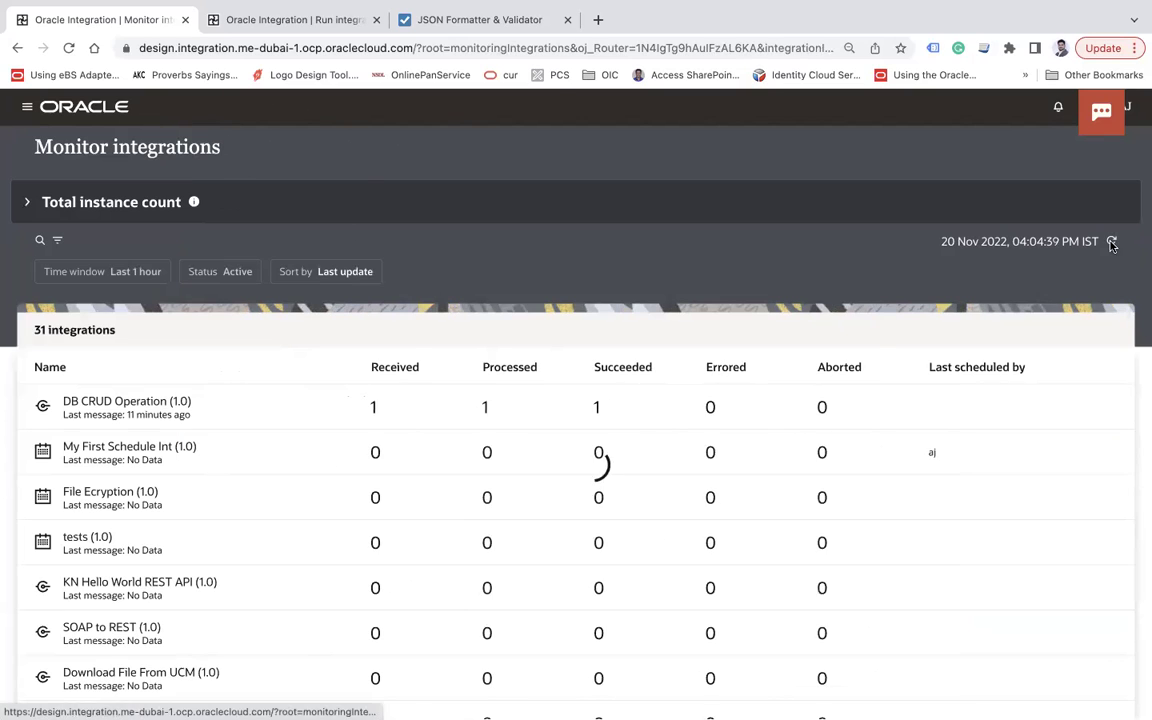
left_click(1112, 243)
Step: Switch to the JSON Formatter page and check the total number of employees in the JSON data
left_click(460, 18)
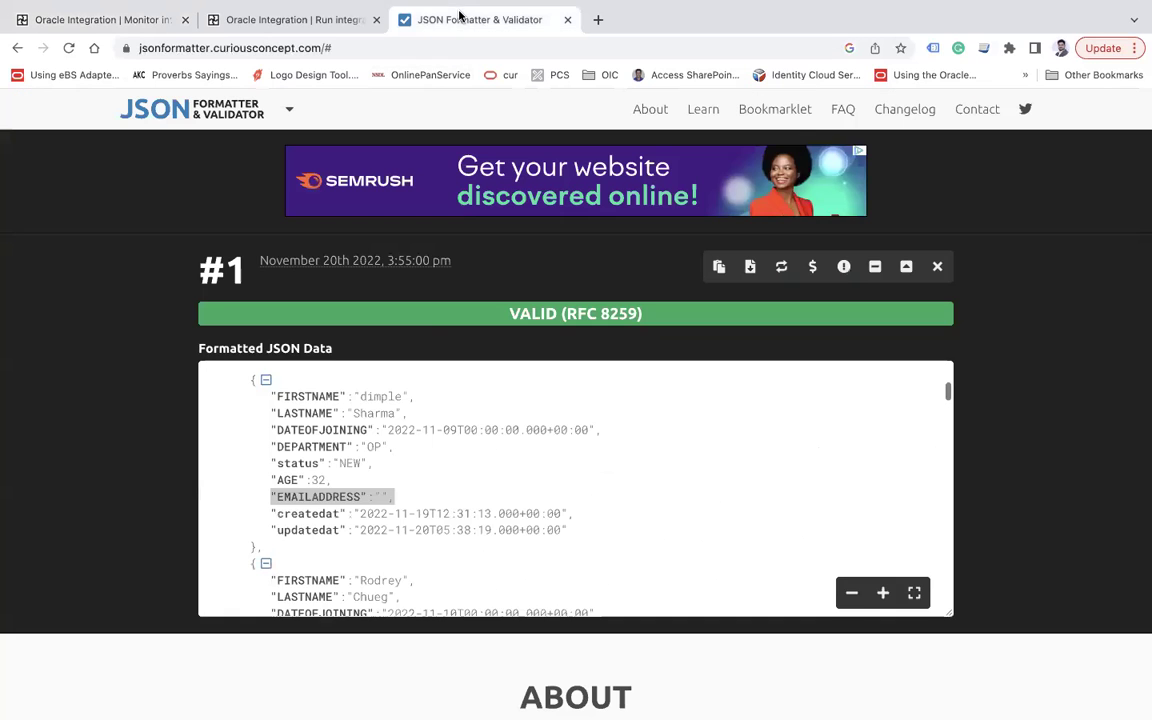
scroll(430, 396, "up", 6)
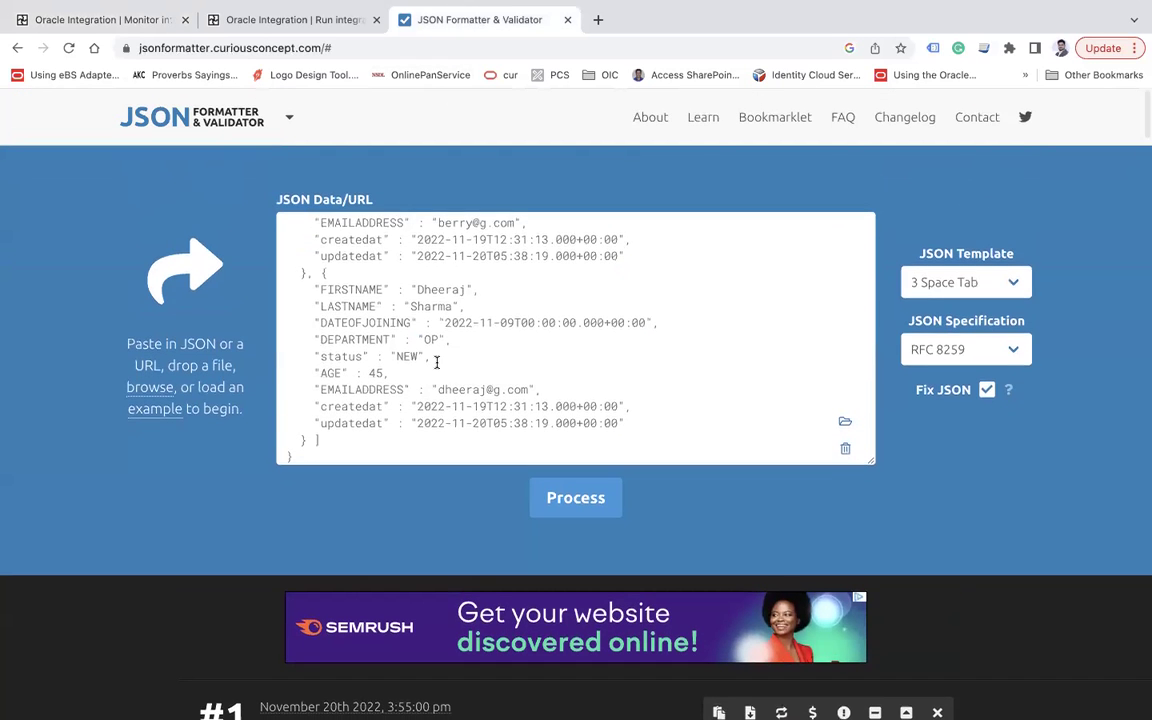
scroll(436, 362, "down", 1)
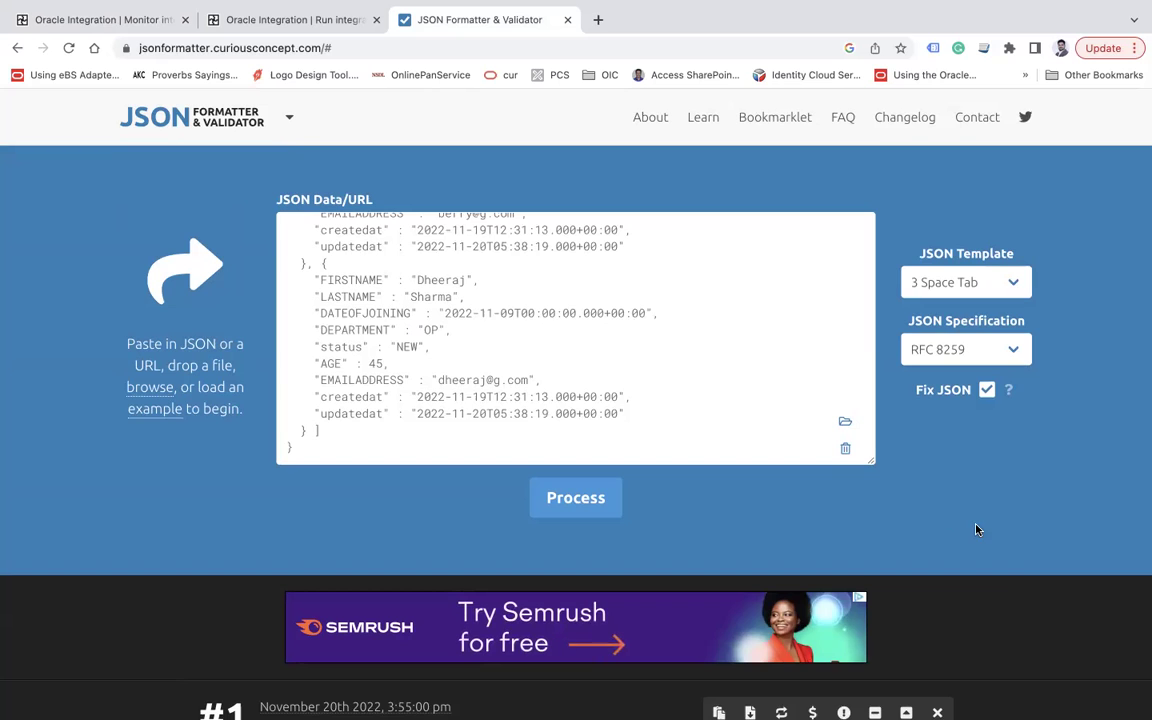
scroll(587, 385, "up", 2)
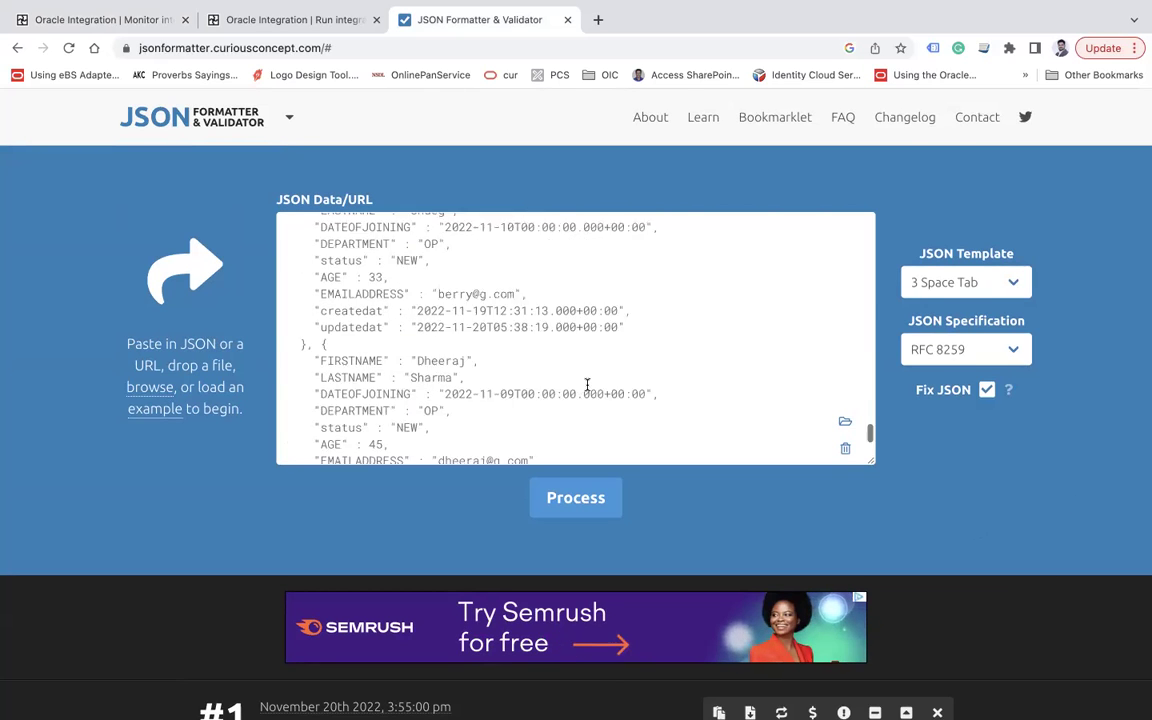
scroll(587, 385, "up", 10)
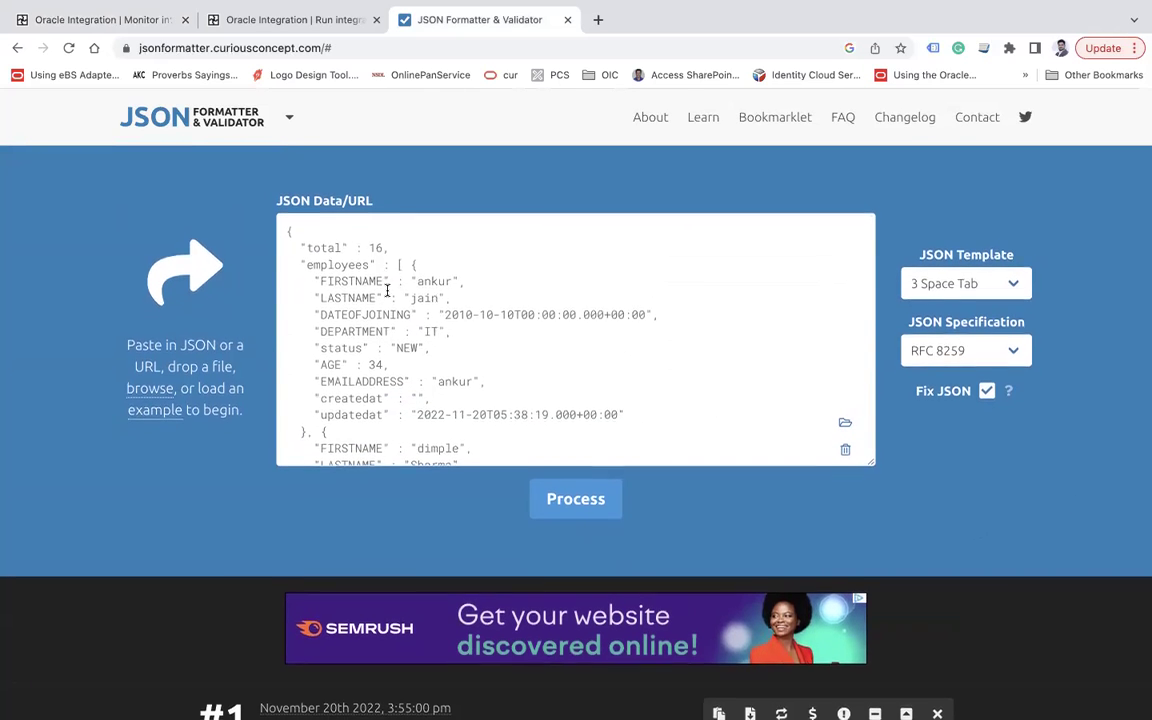
double_click(376, 247)
Step: Return to the integrations monitor and keep refreshing it until the Poll Data and Create Files message counts are up to date
left_click(104, 22)
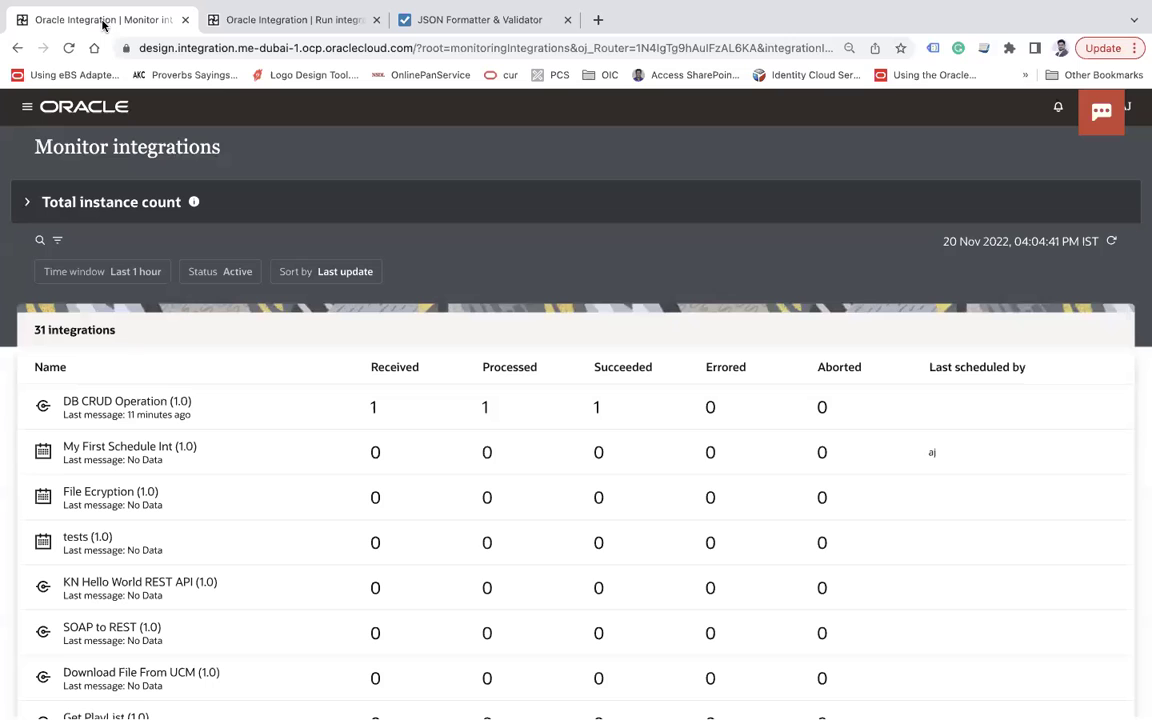
left_click(1111, 242)
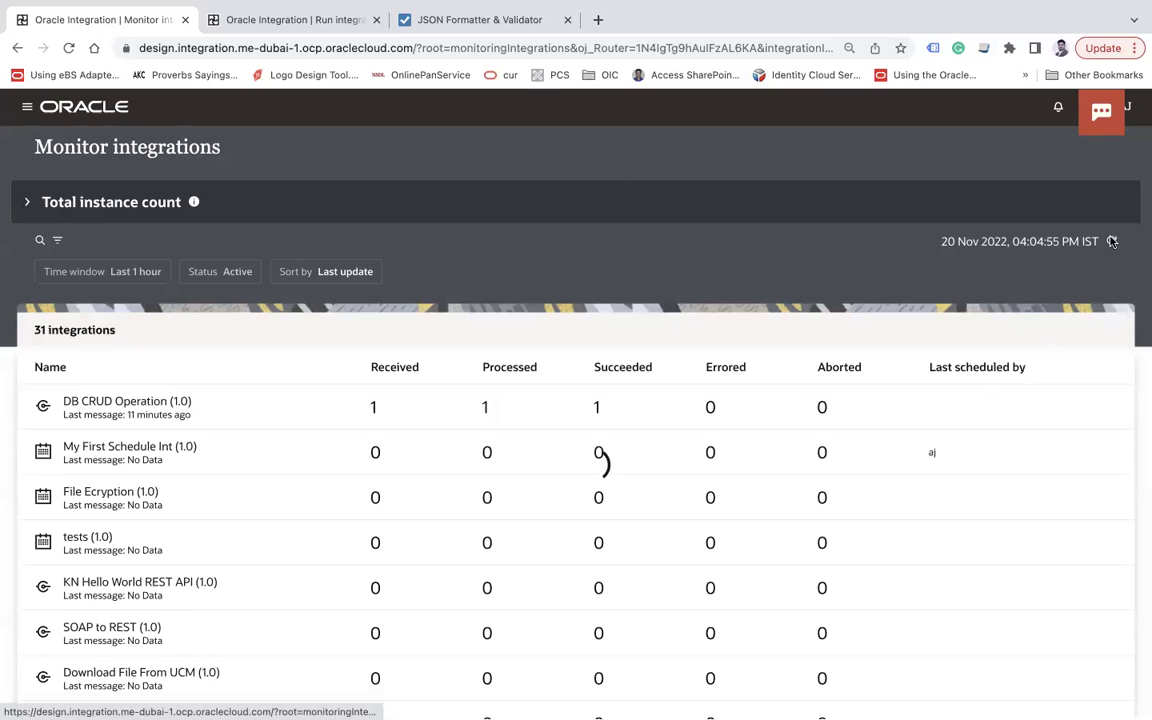
left_click(1111, 242)
left_click(1111, 242)
left_click(1111, 242)
left_click(1111, 242)
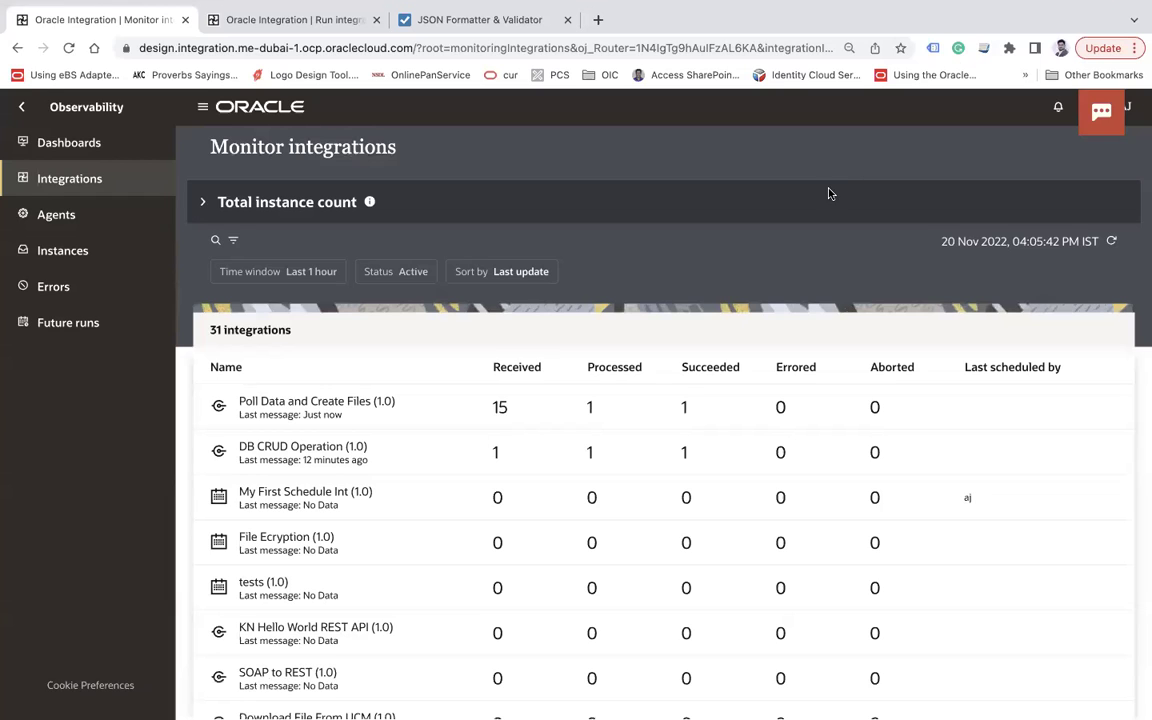
left_click(1112, 241)
left_click(1112, 241)
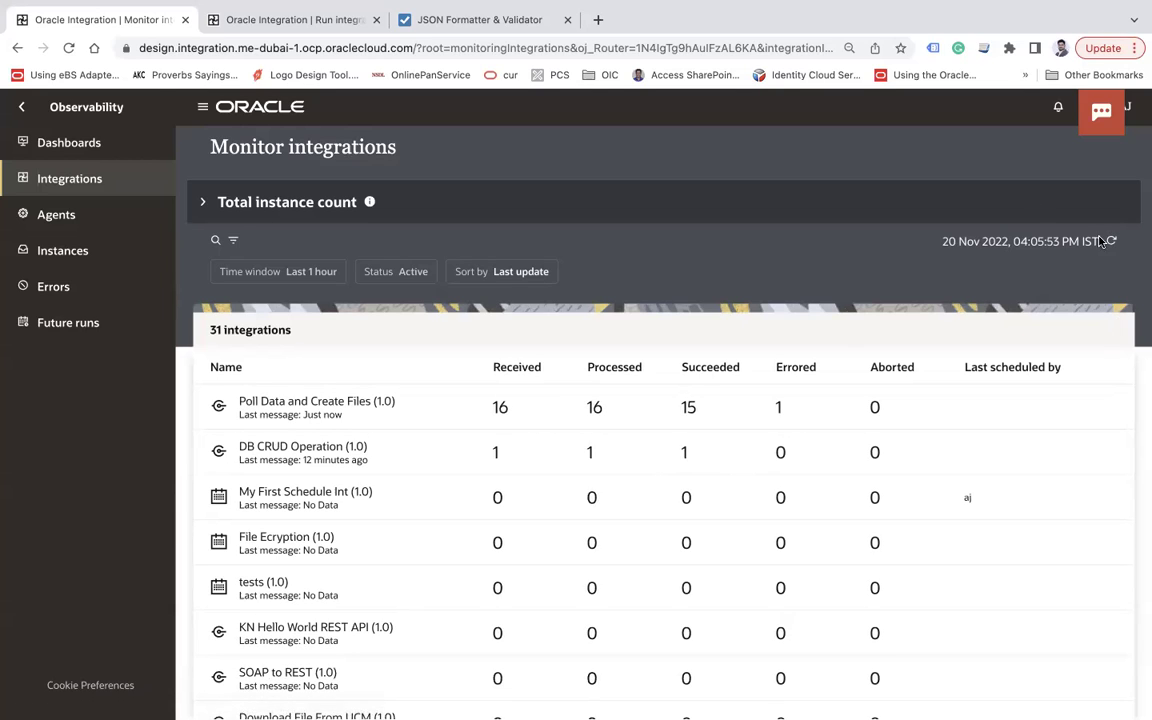
left_click(1111, 241)
left_click(1112, 241)
left_click(1112, 241)
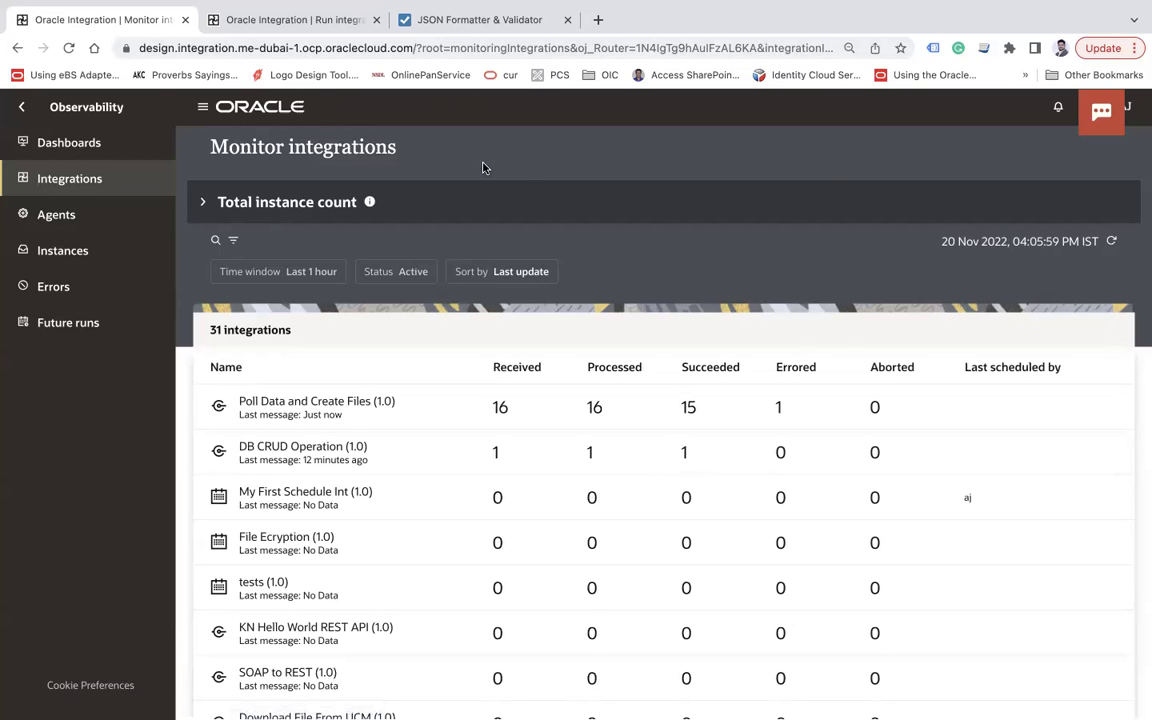
Step: Run the DB CRUD Operation employee request again and examine each employee's status and email address in the response body
left_click(290, 19)
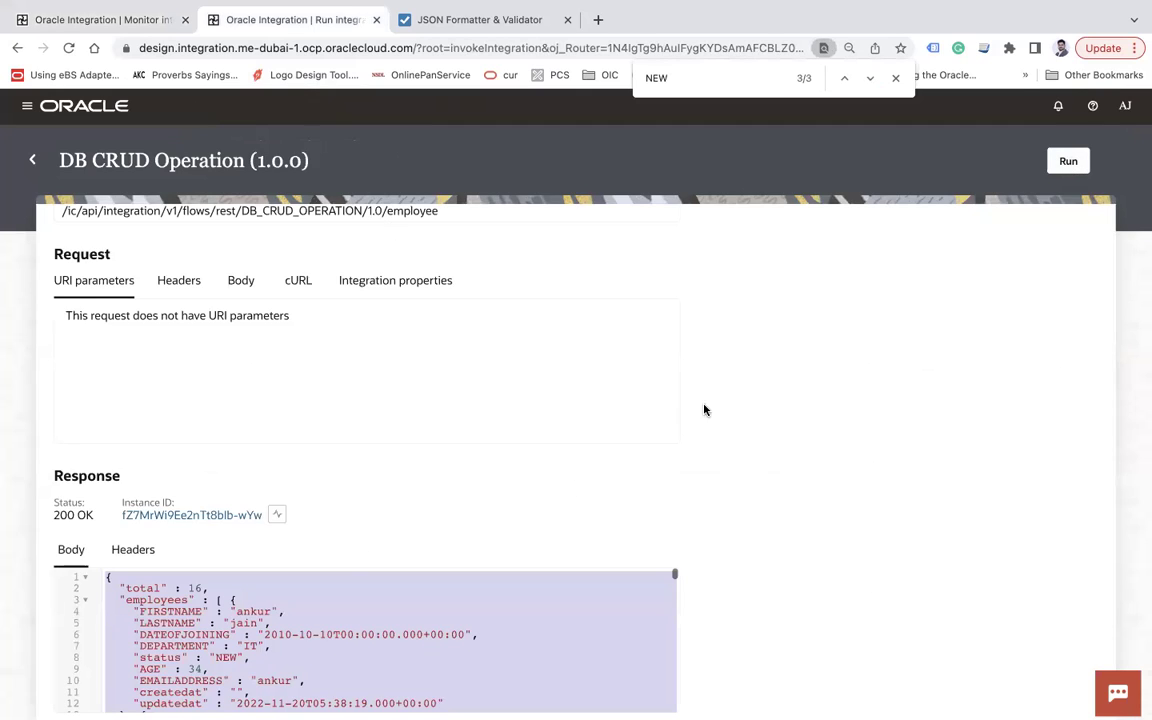
left_click(1069, 163)
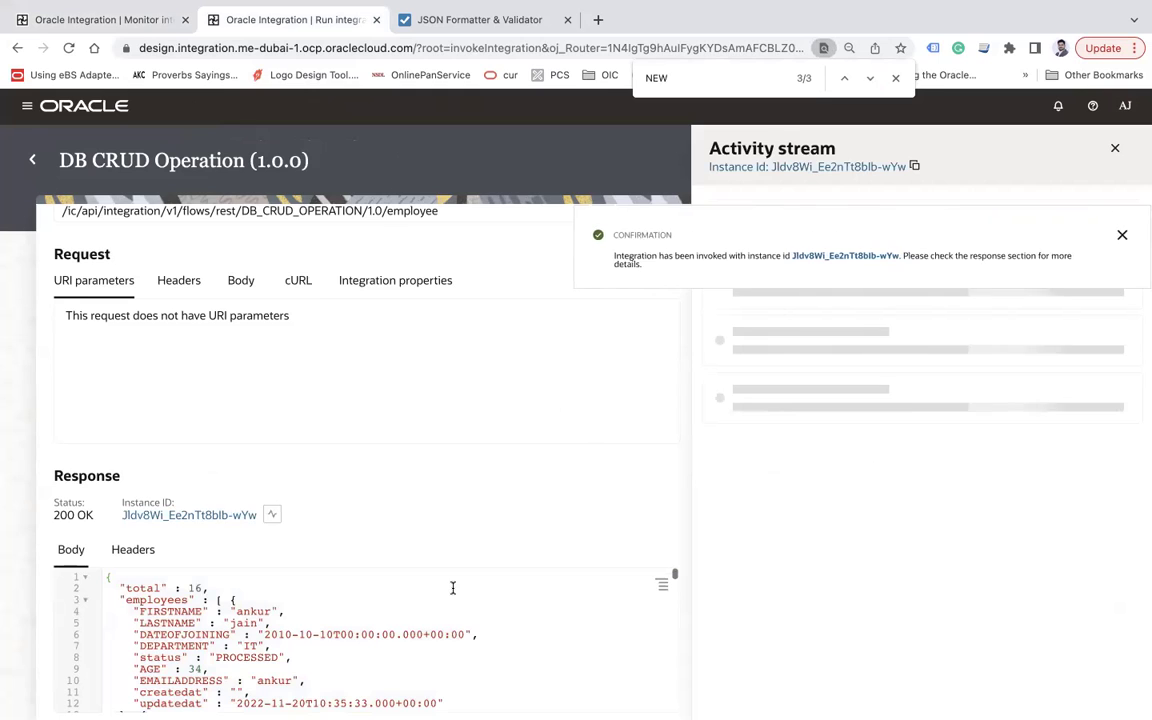
scroll(419, 676, "down", 5)
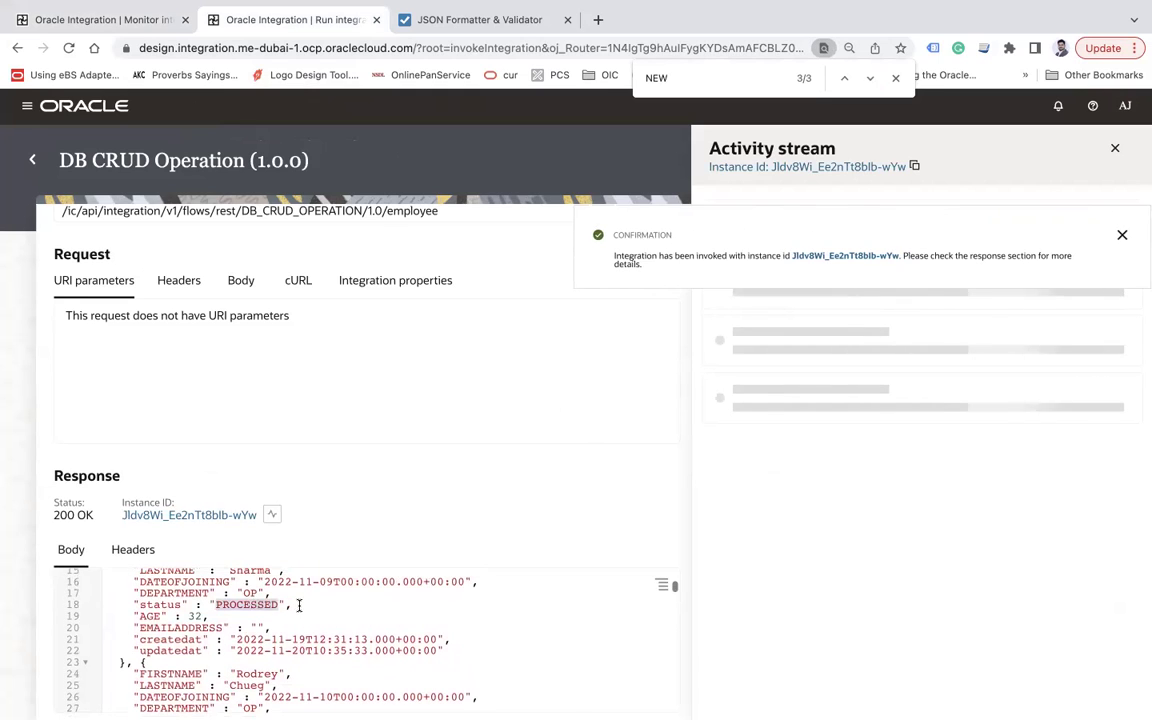
scroll(298, 607, "down", 4)
scroll(298, 605, "up", 1)
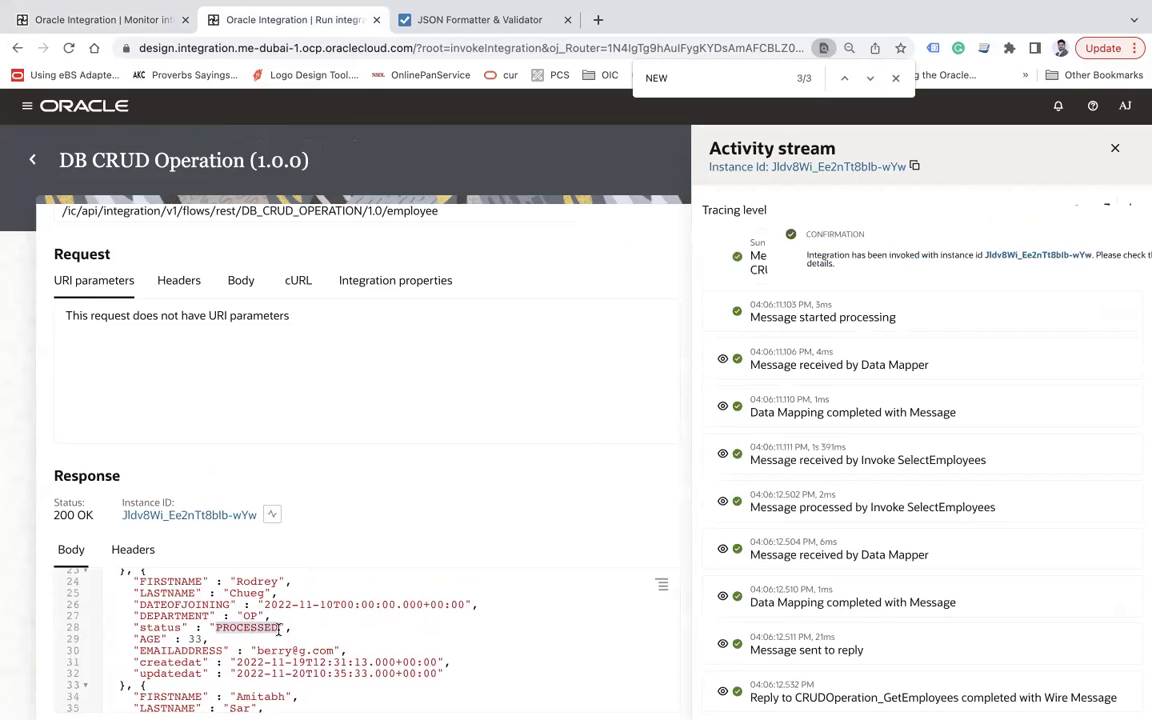
scroll(300, 610, "down", 2)
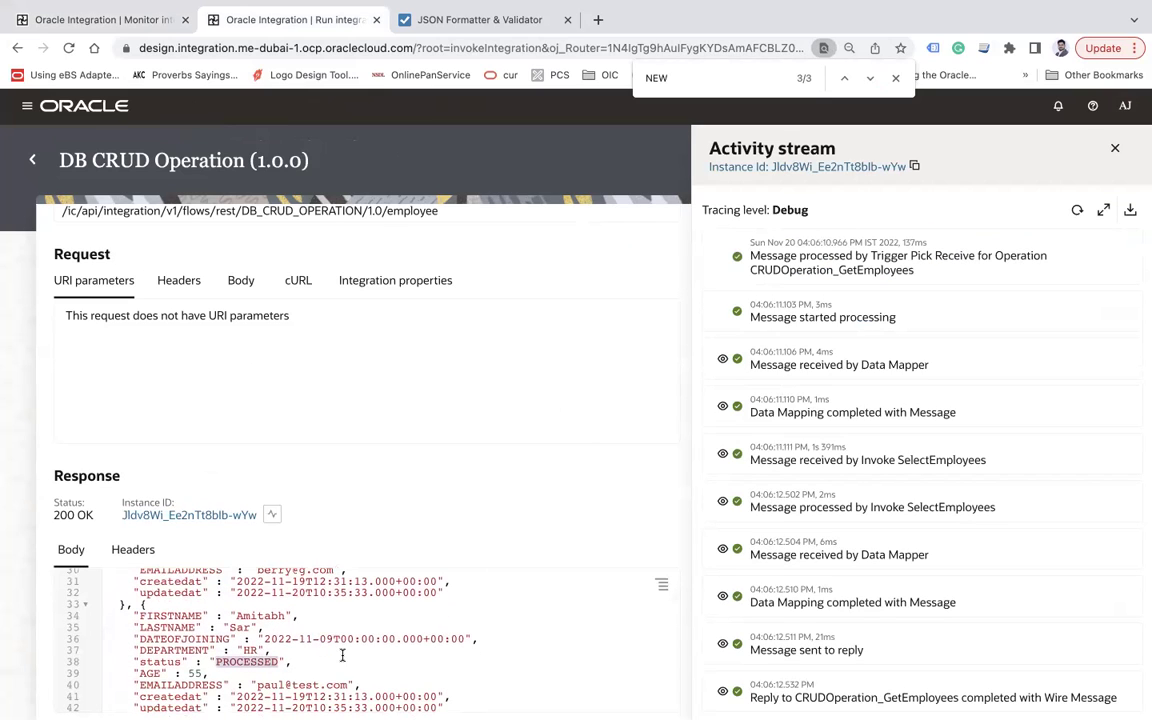
scroll(275, 640, "down", 5)
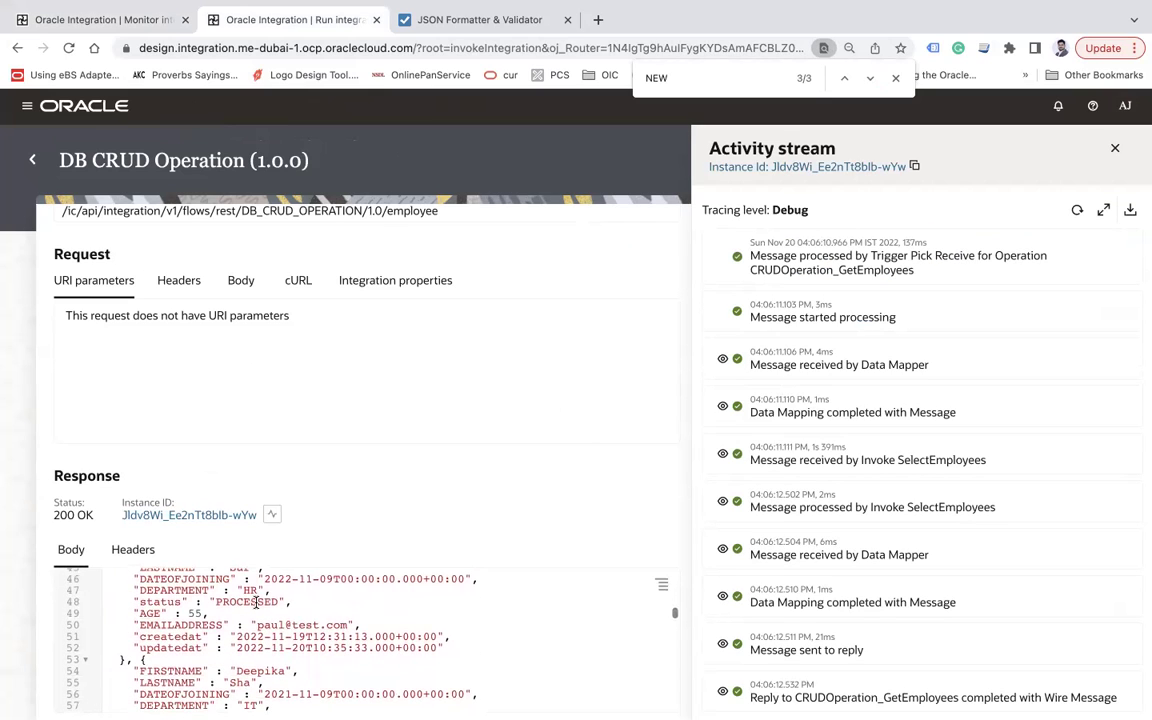
scroll(280, 620, "down", 5)
scroll(299, 639, "down", 7)
scroll(299, 639, "down", 9)
scroll(299, 639, "down", 10)
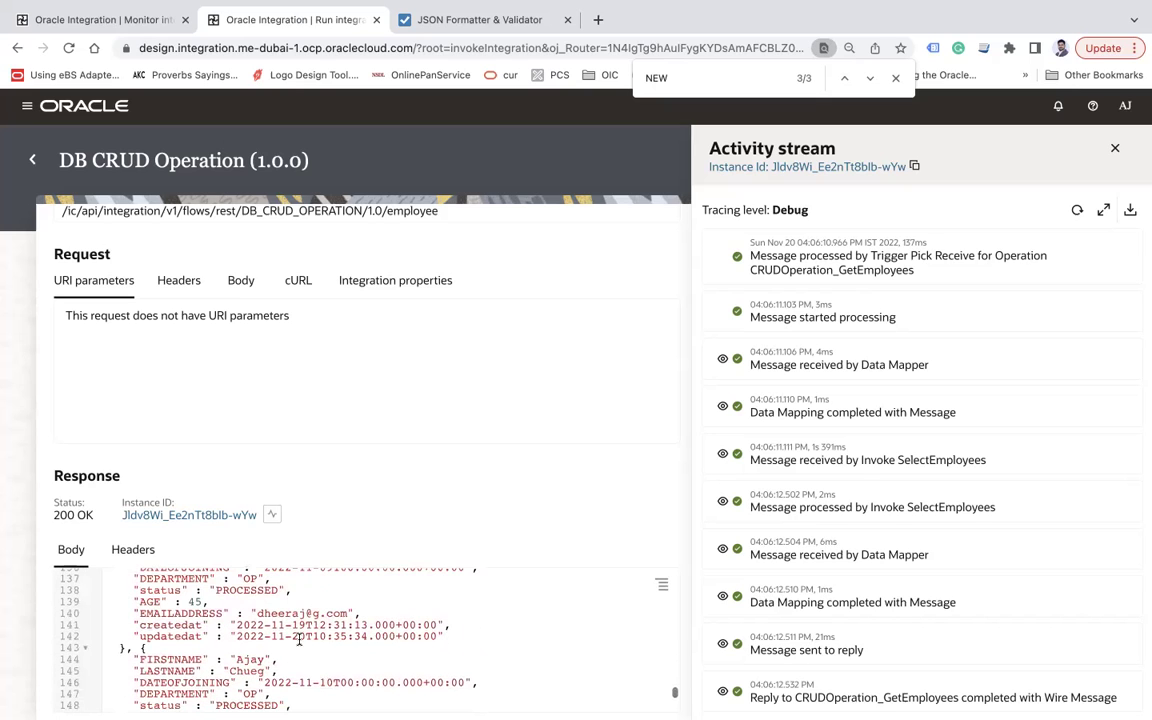
Step: Open the errored instance of Poll Data and Create Files from the integrations monitor and view its activity stream
left_click(100, 19)
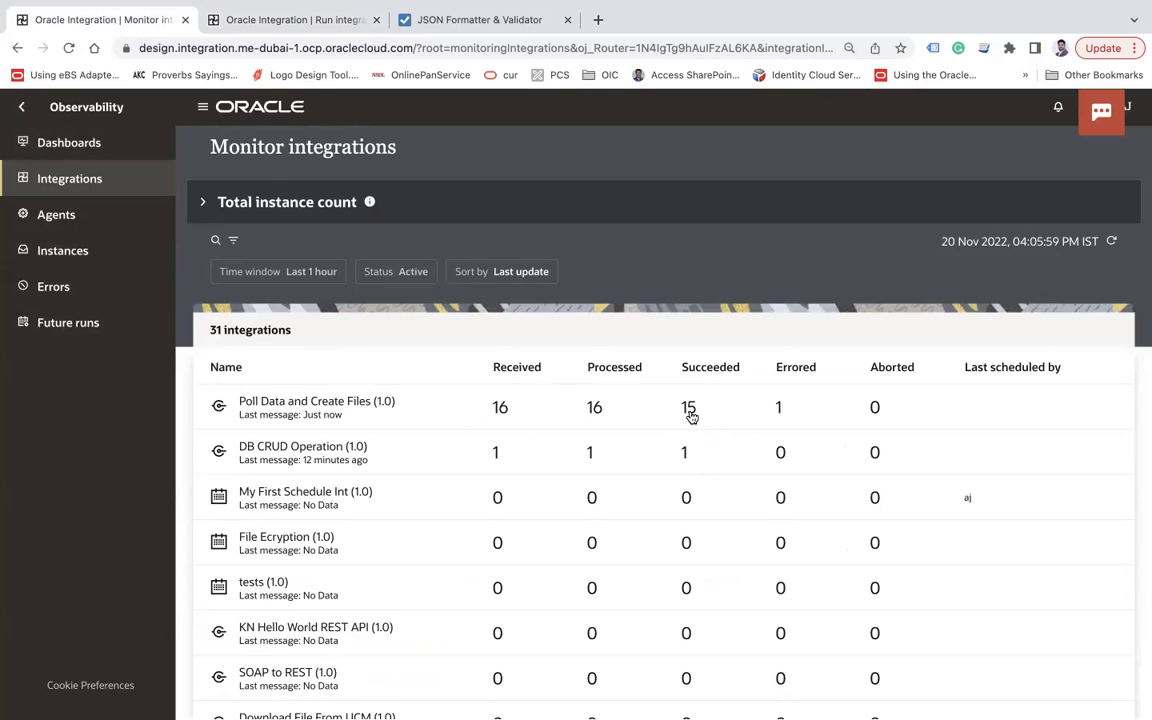
left_click(777, 409)
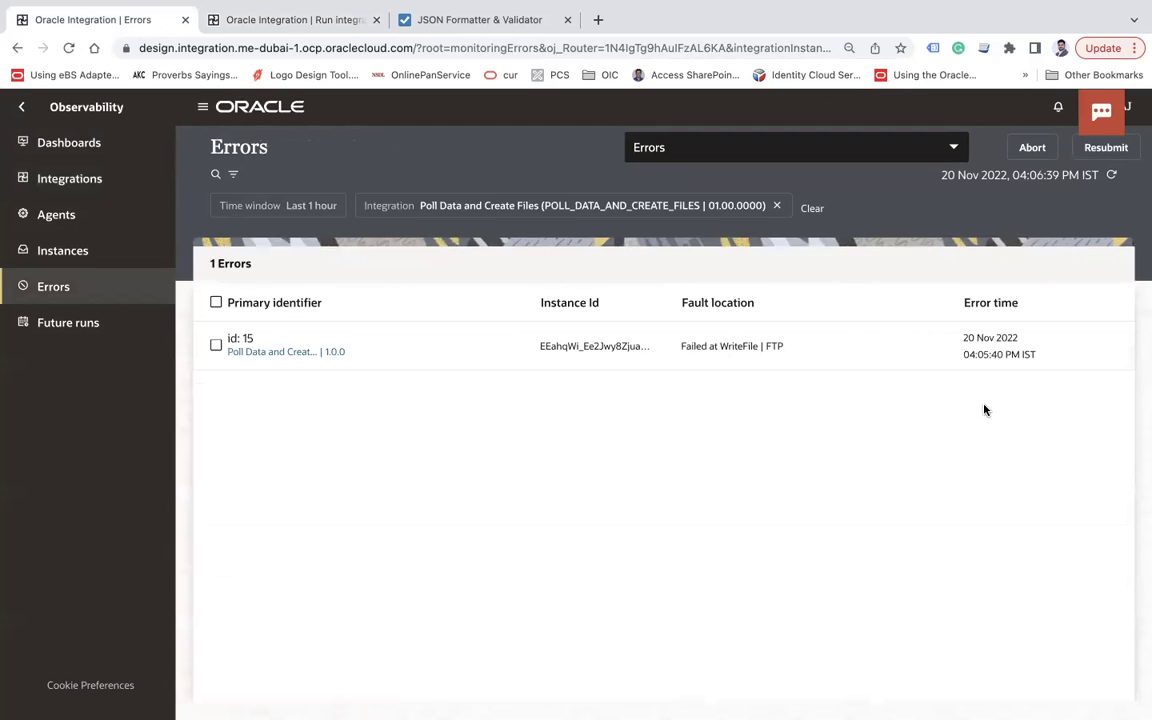
left_click(986, 346)
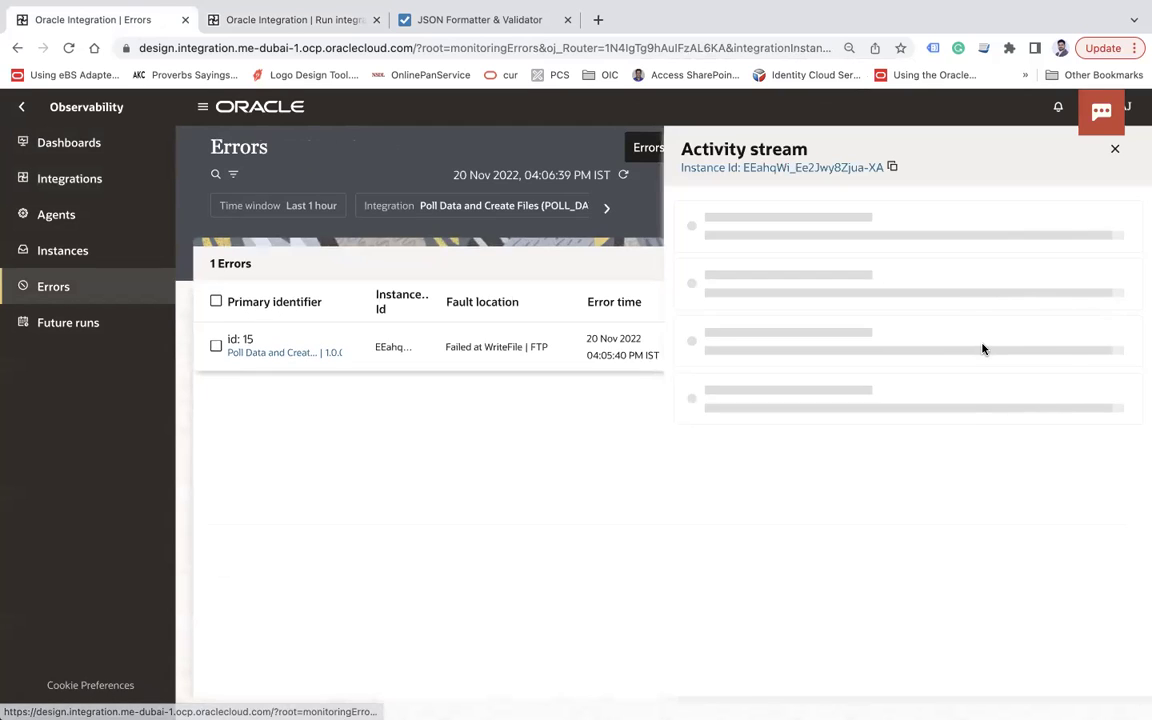
scroll(930, 495, "down", 1)
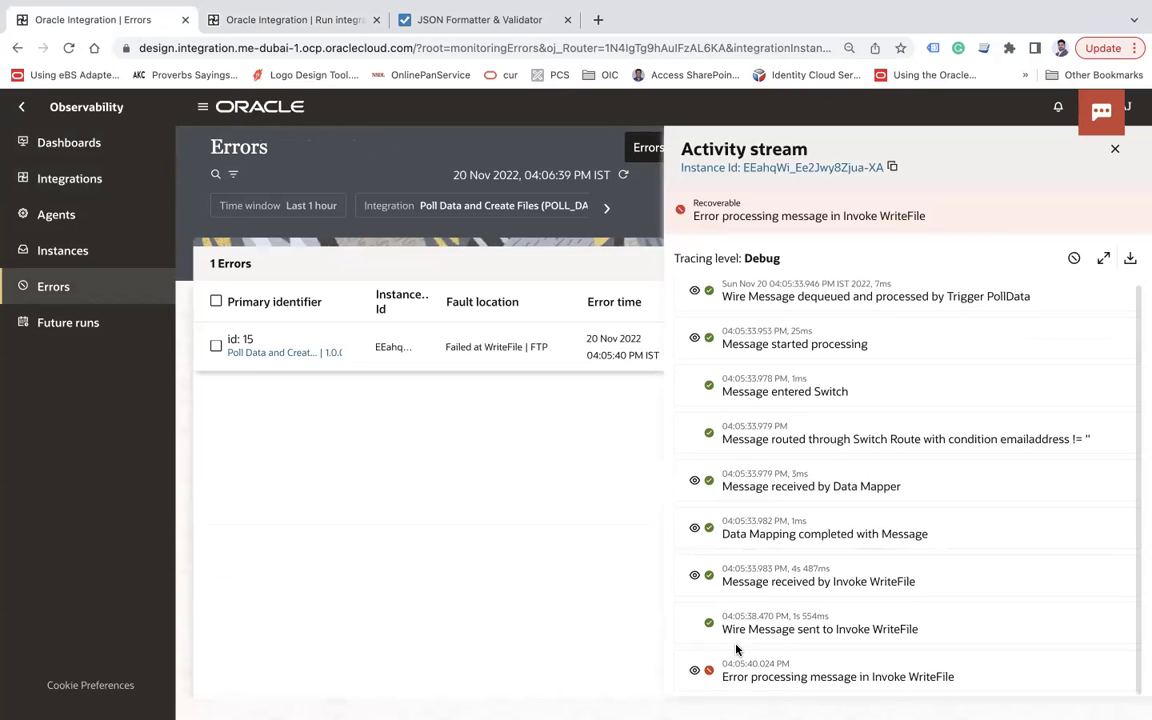
Step: Inspect the Invoke WriteFile error summary and the payload received by WriteFile, including its file name and employee fields
left_click(697, 671)
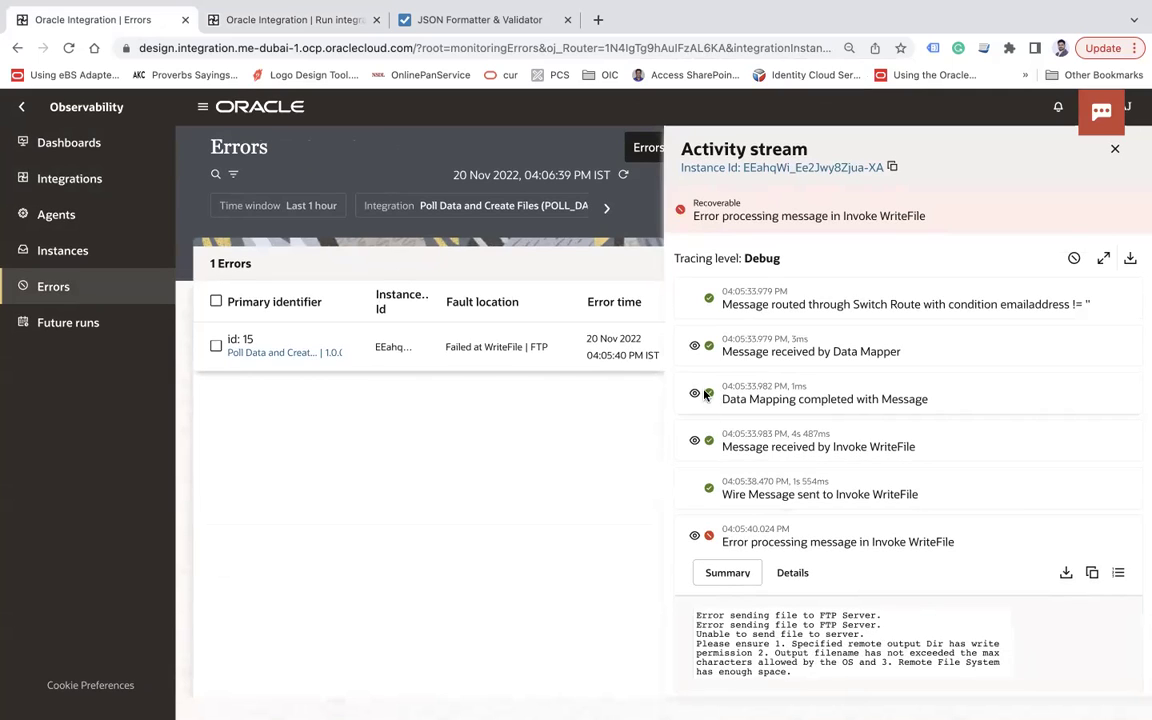
left_click(697, 442)
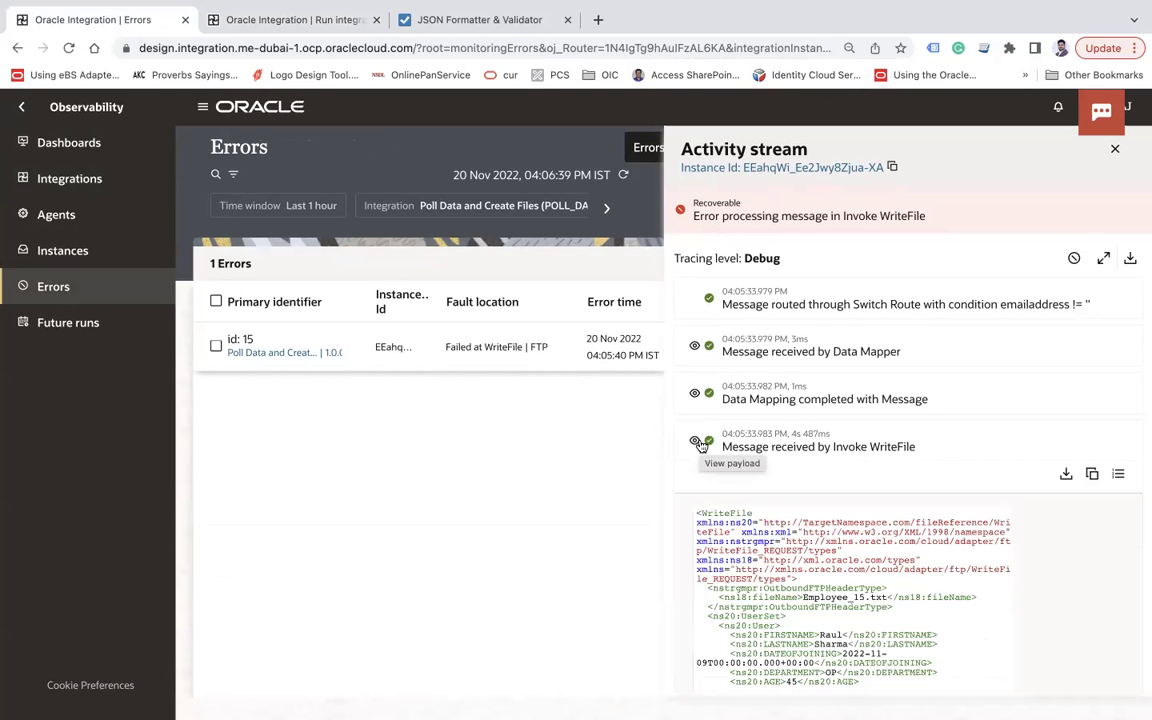
scroll(856, 537, "down", 2)
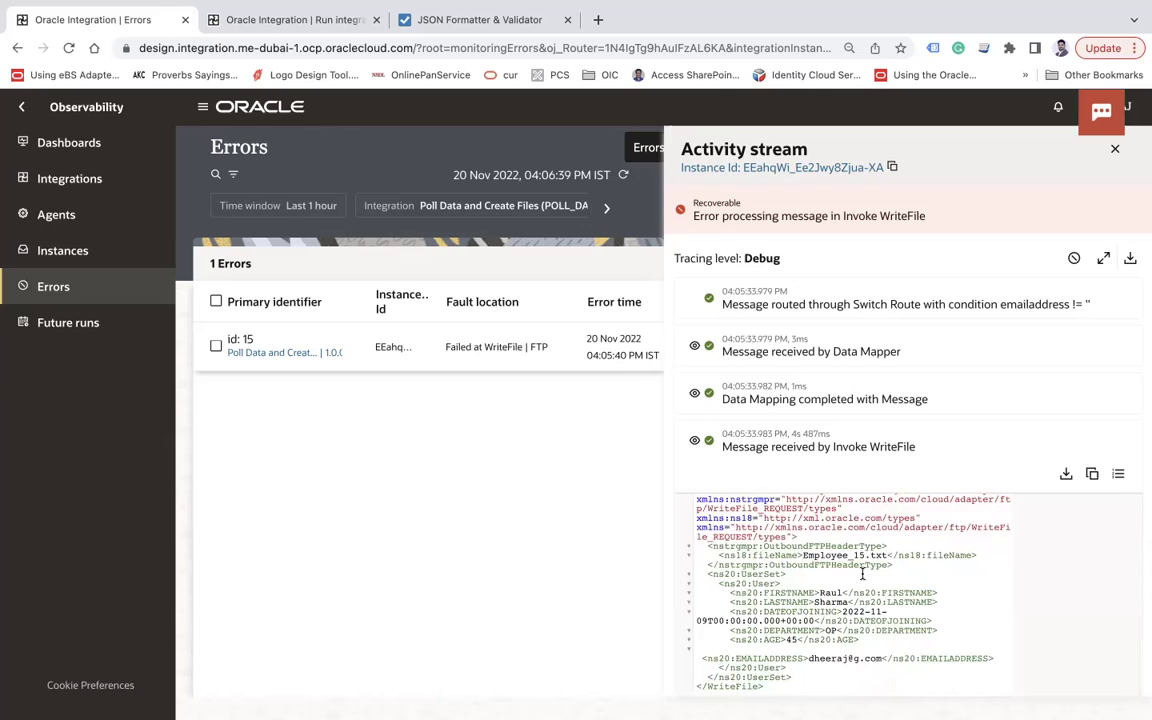
double_click(789, 593)
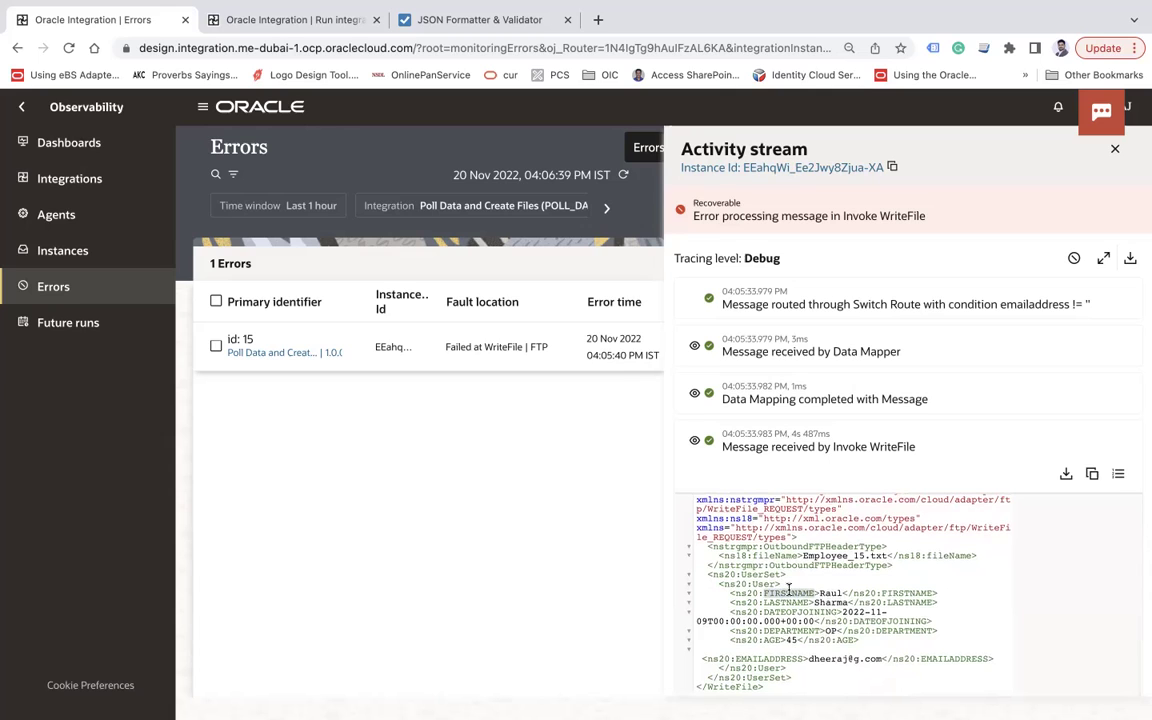
left_click(799, 631)
double_click(768, 658)
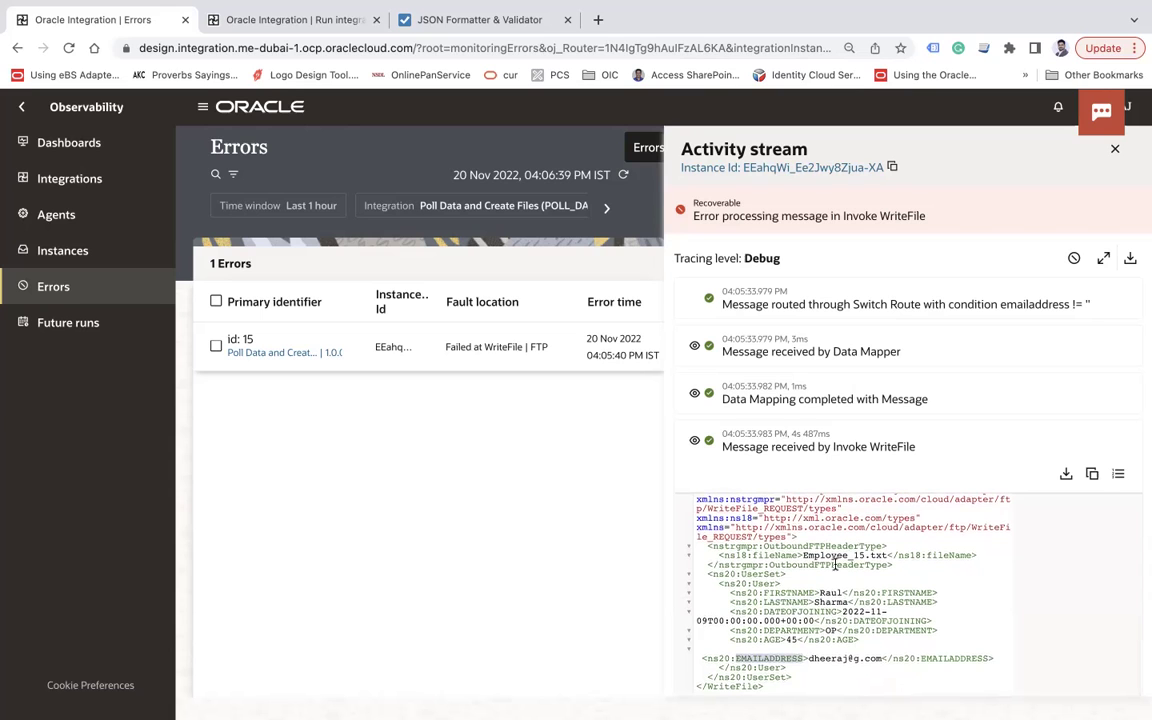
scroll(835, 565, "up", 1)
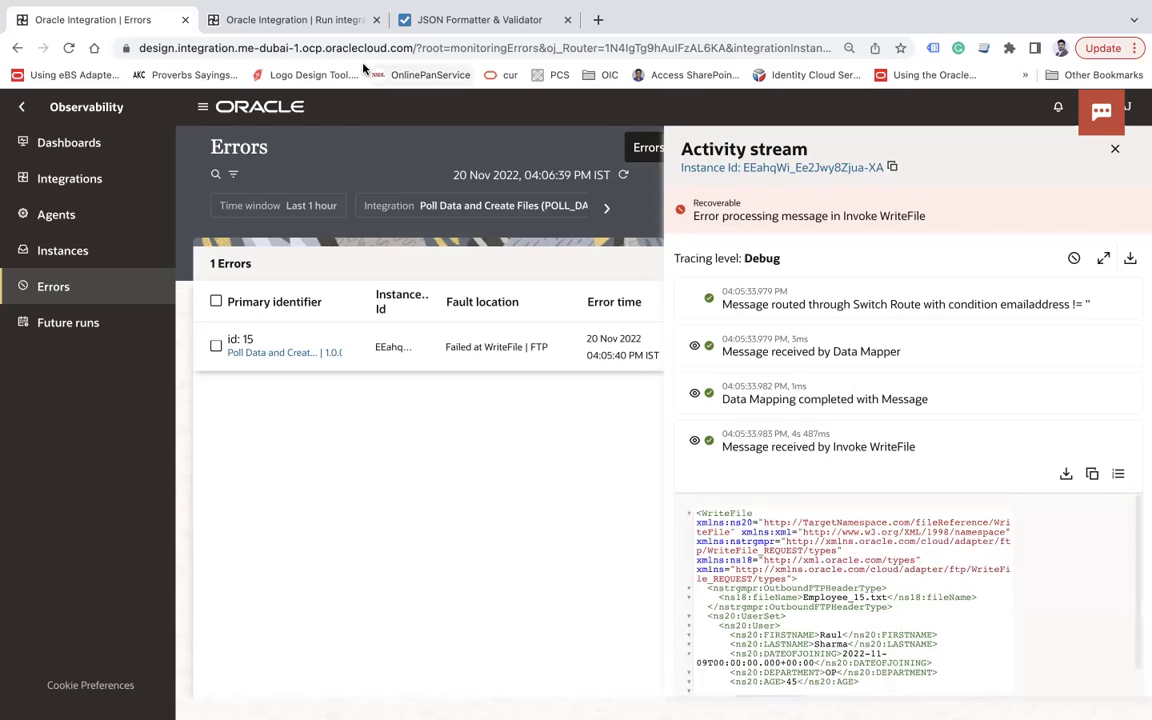
left_click(290, 20)
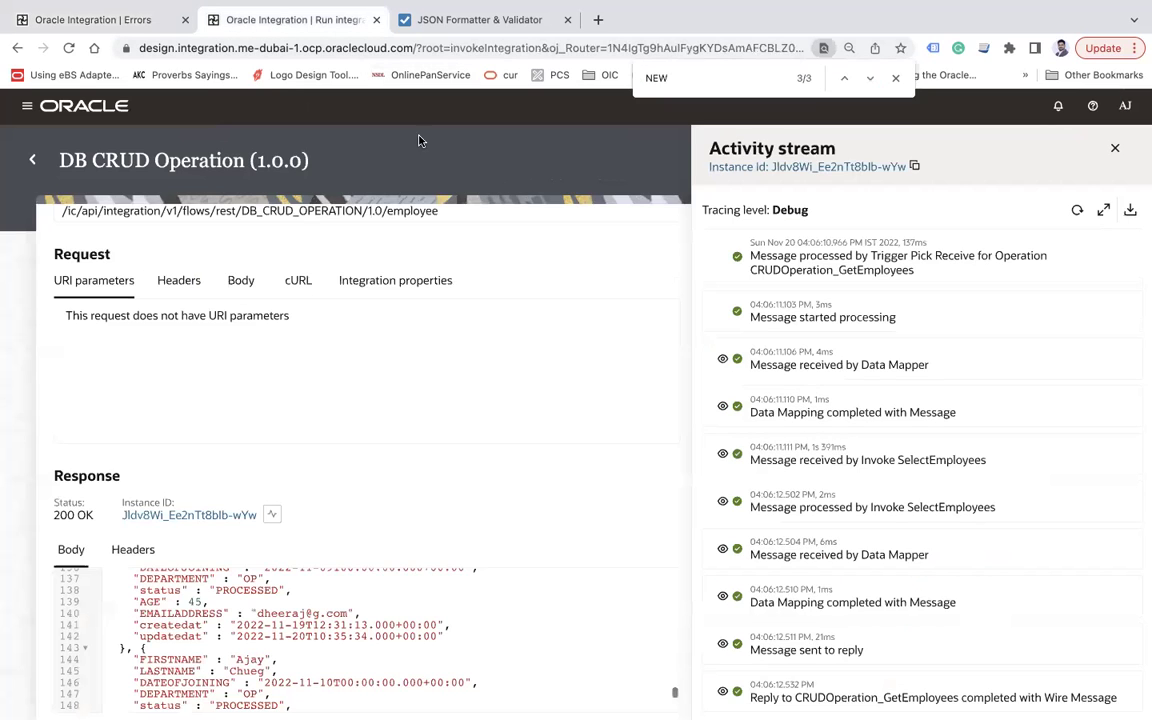
left_click(120, 19)
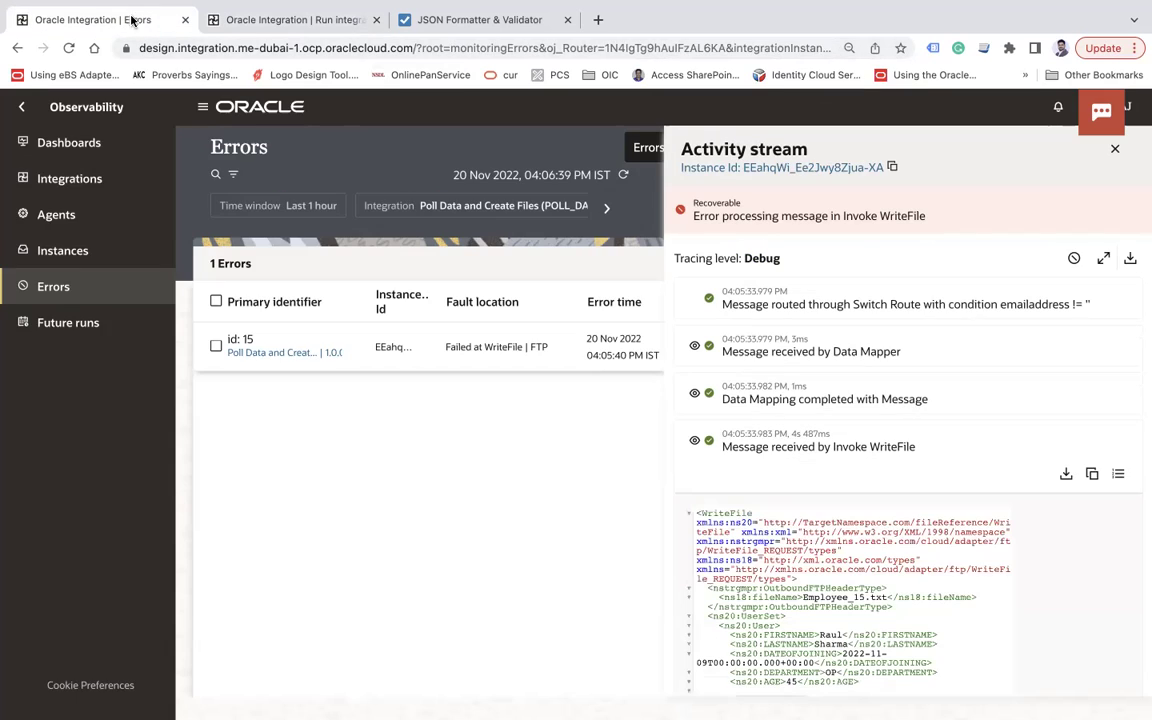
Step: Open the file server's folders and browse through home and users to the employees folder, then examine the generated employee text files
left_click(21, 106)
left_click(101, 282)
left_click(92, 280)
left_click(86, 255)
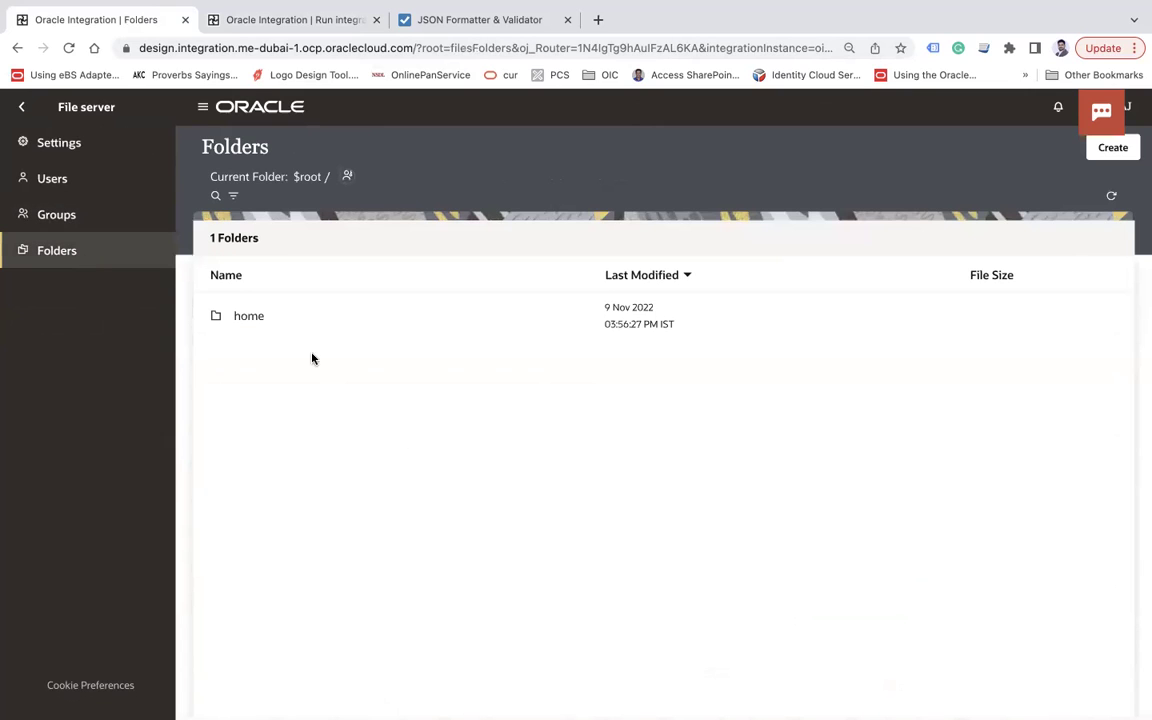
left_click(249, 318)
left_click(244, 368)
left_click(237, 365)
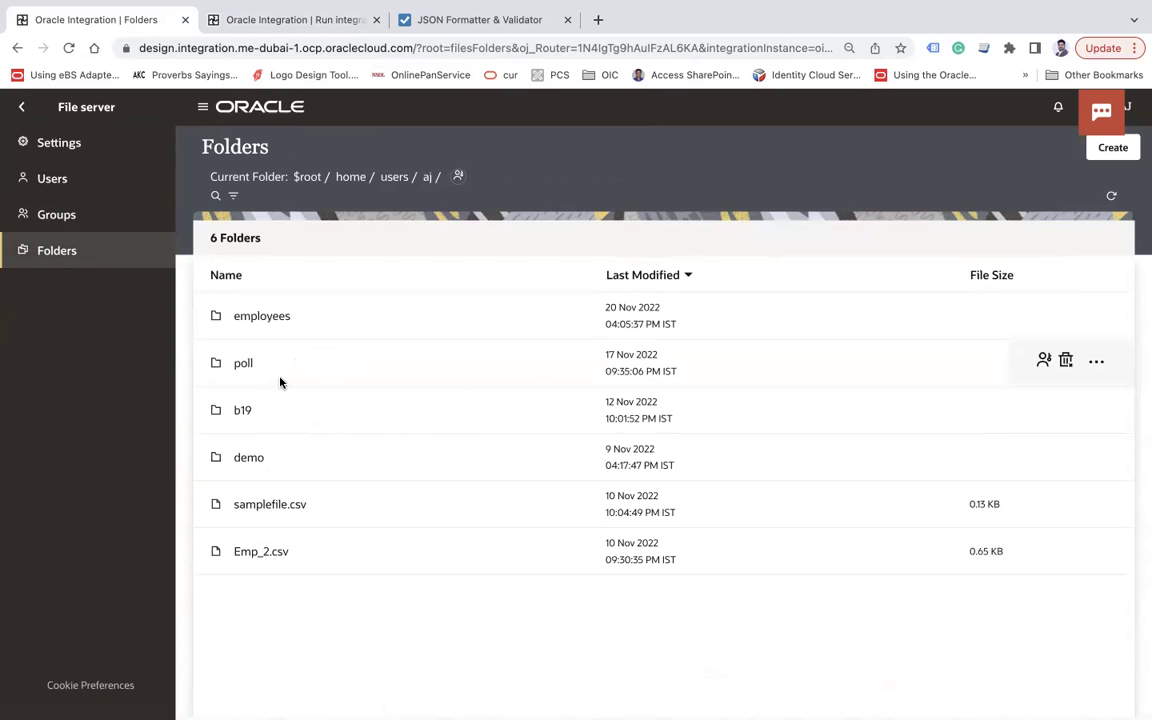
left_click(258, 318)
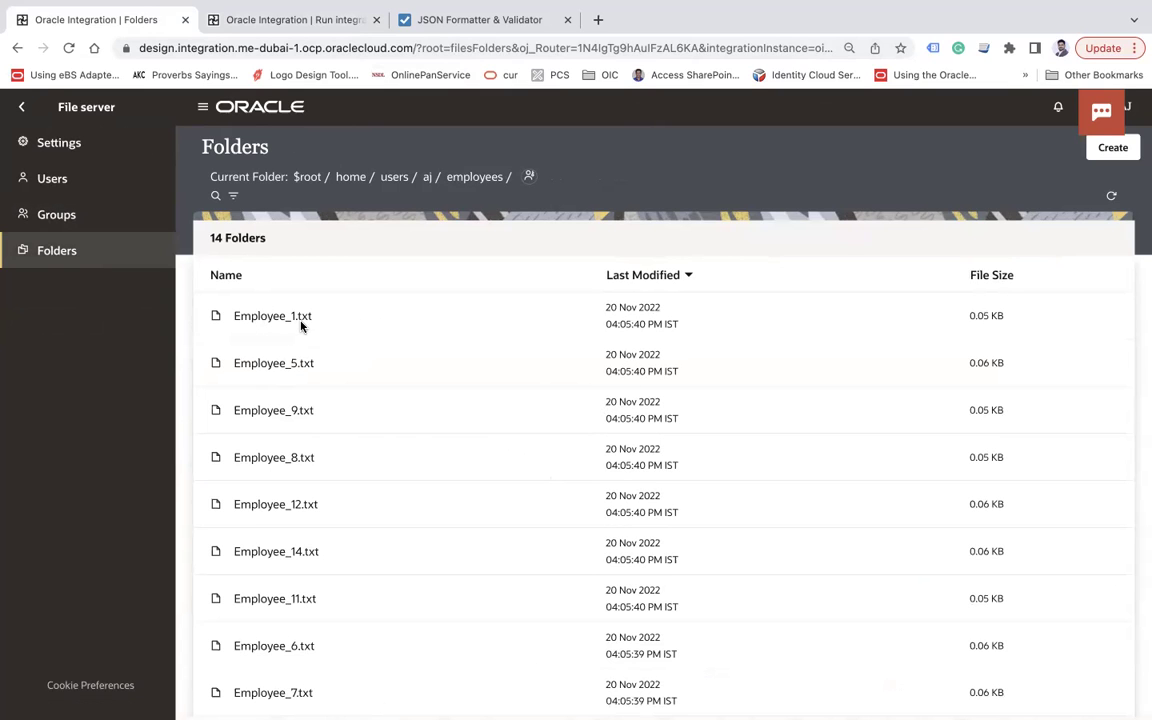
scroll(371, 475, "down", 5)
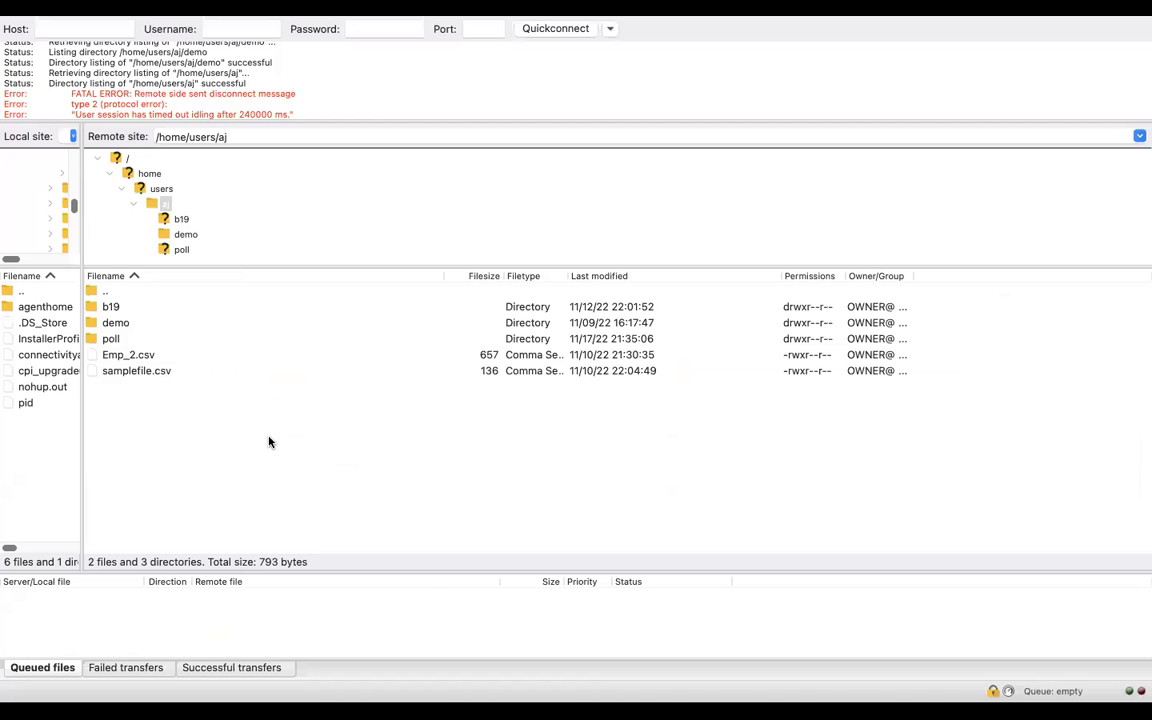
Step: Switch to FileZilla, refresh the remote site's user directory and open its employees directory
right_click(268, 443)
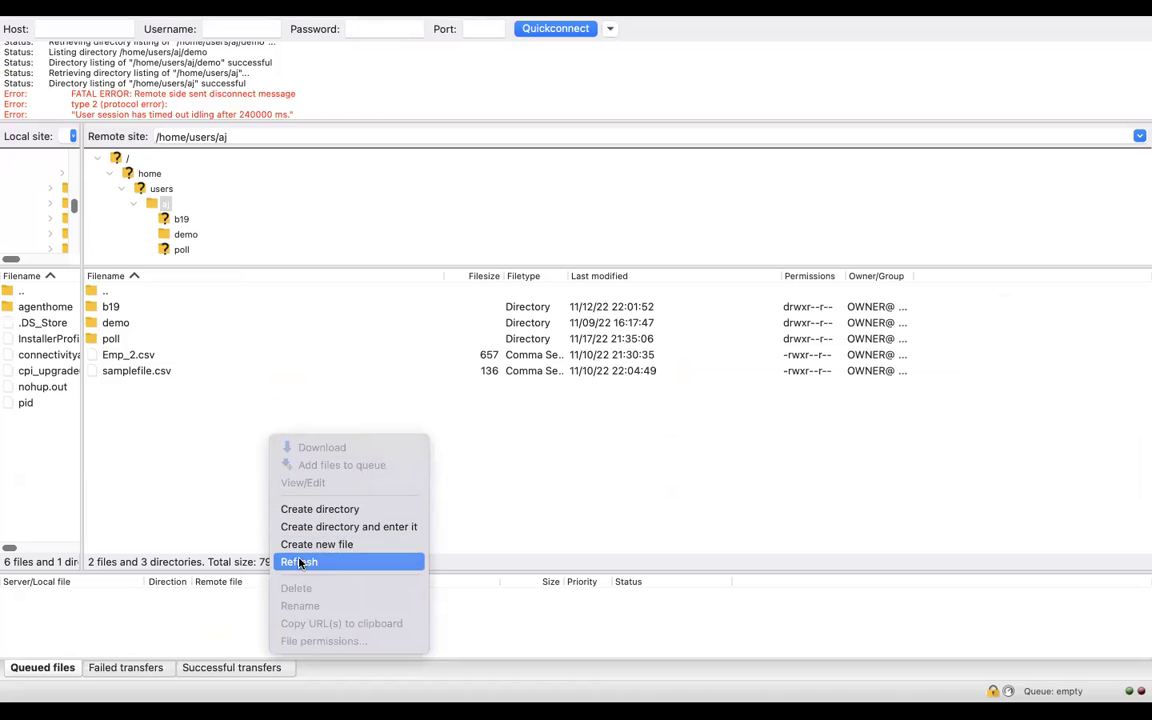
left_click(330, 560)
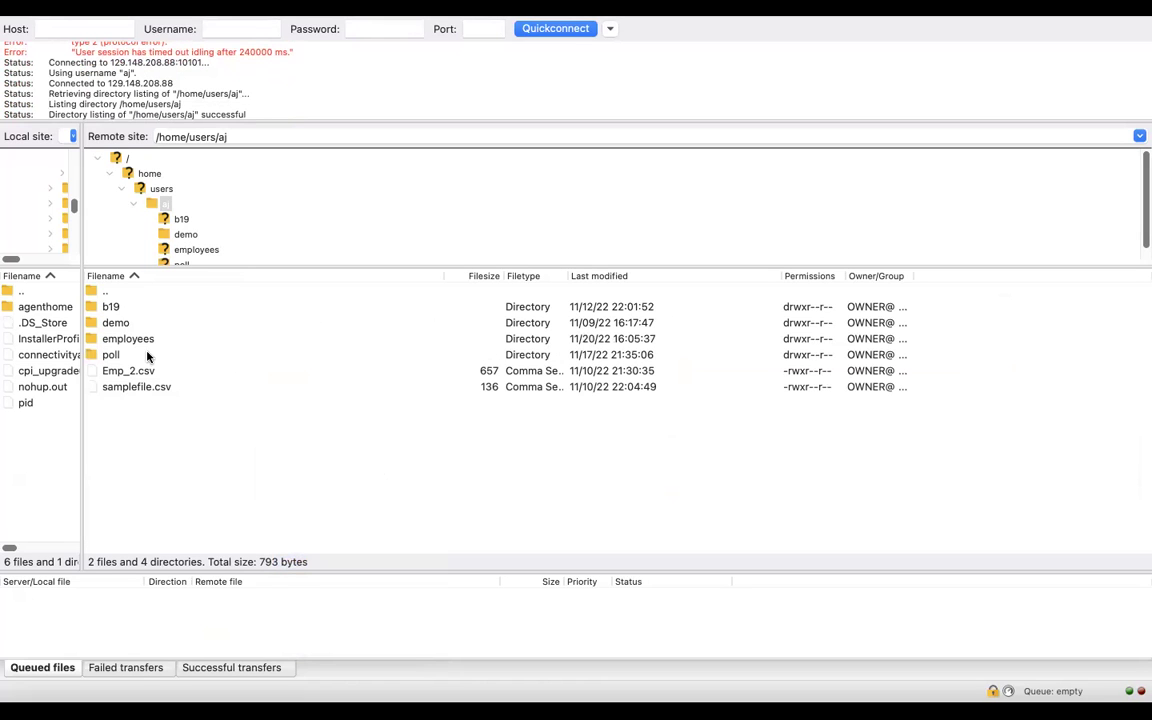
double_click(126, 341)
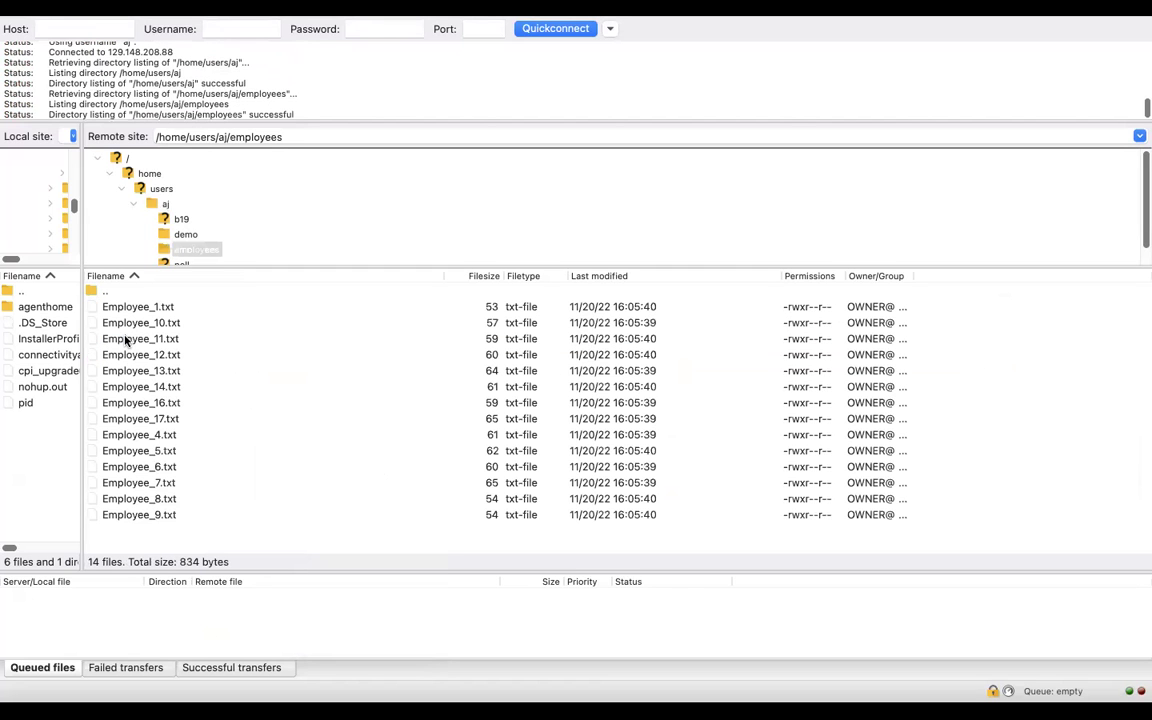
Step: Download Employee_1.txt from the remote employees directory, overwriting the local copy, and upload it back with the Overwrite action
double_click(147, 313)
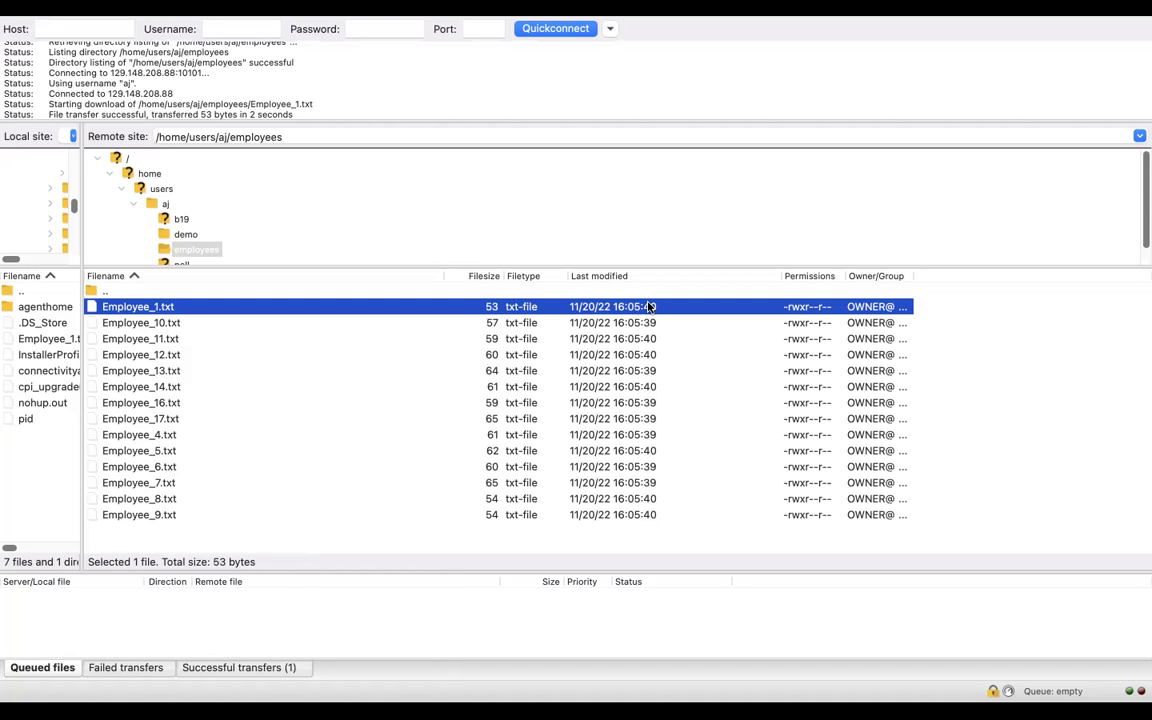
double_click(180, 307)
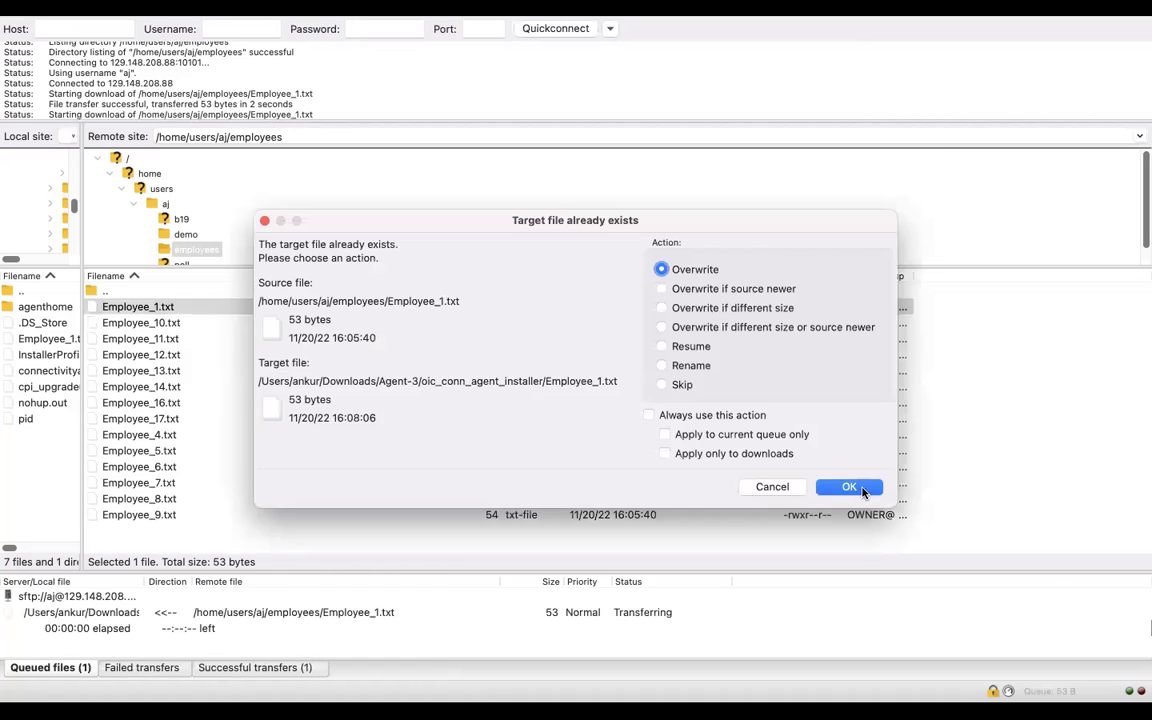
left_click(849, 487)
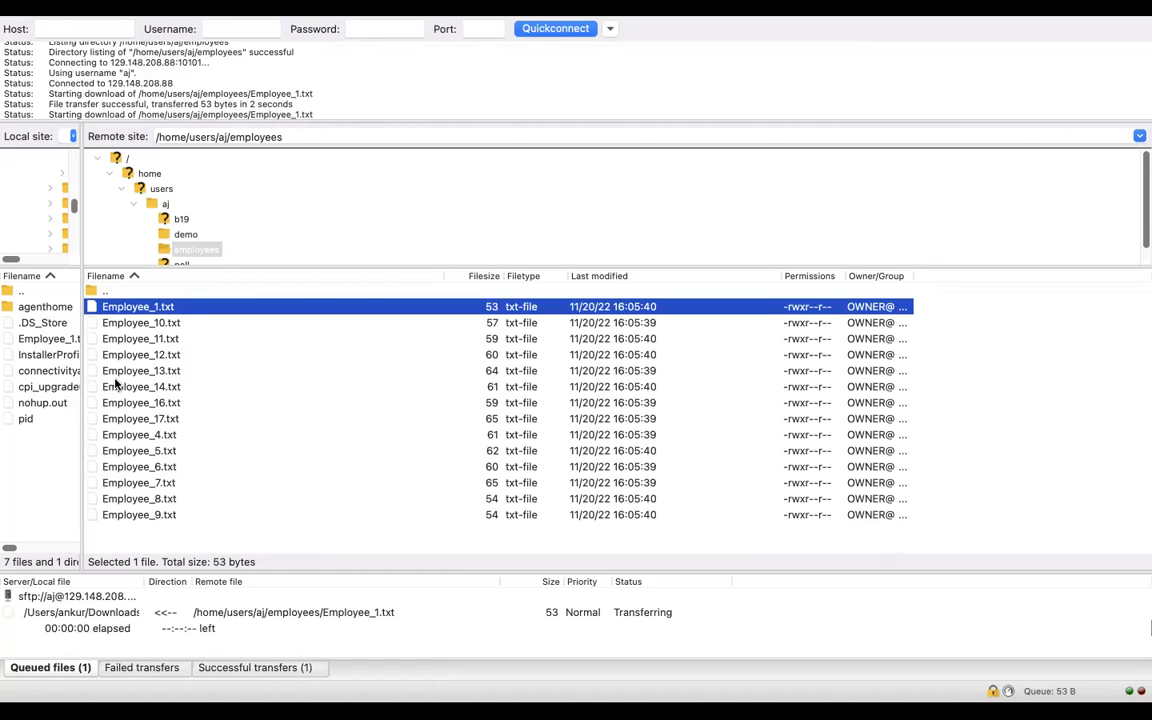
double_click(56, 340)
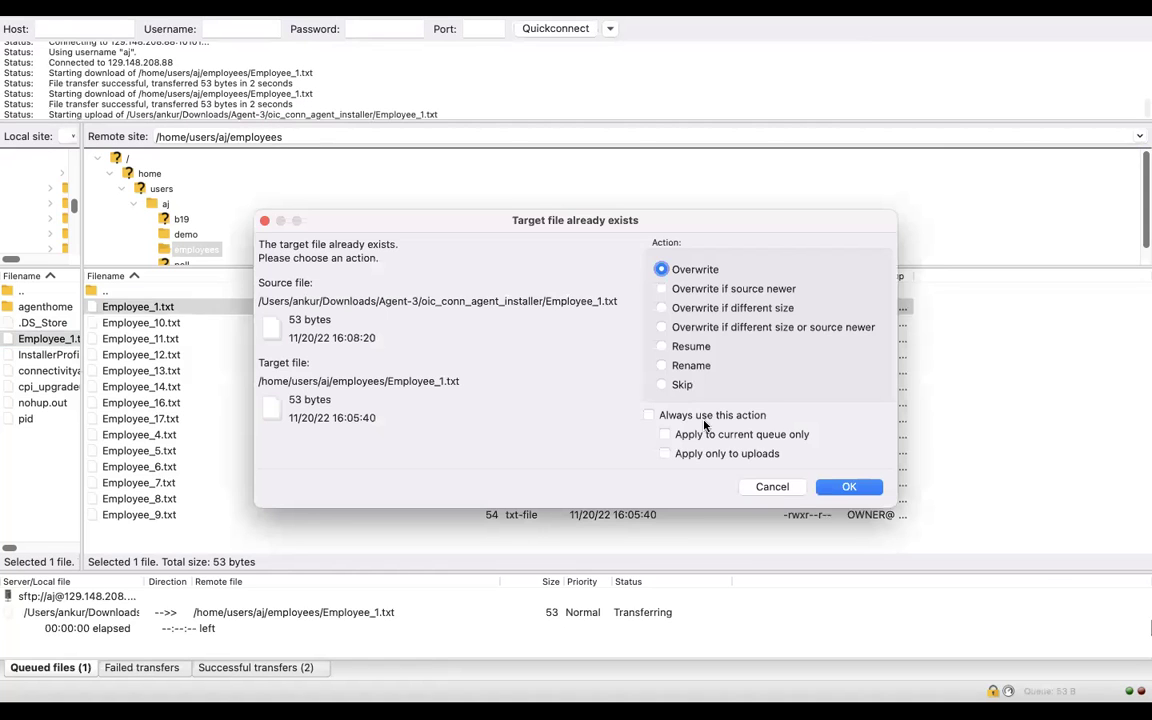
left_click(840, 486)
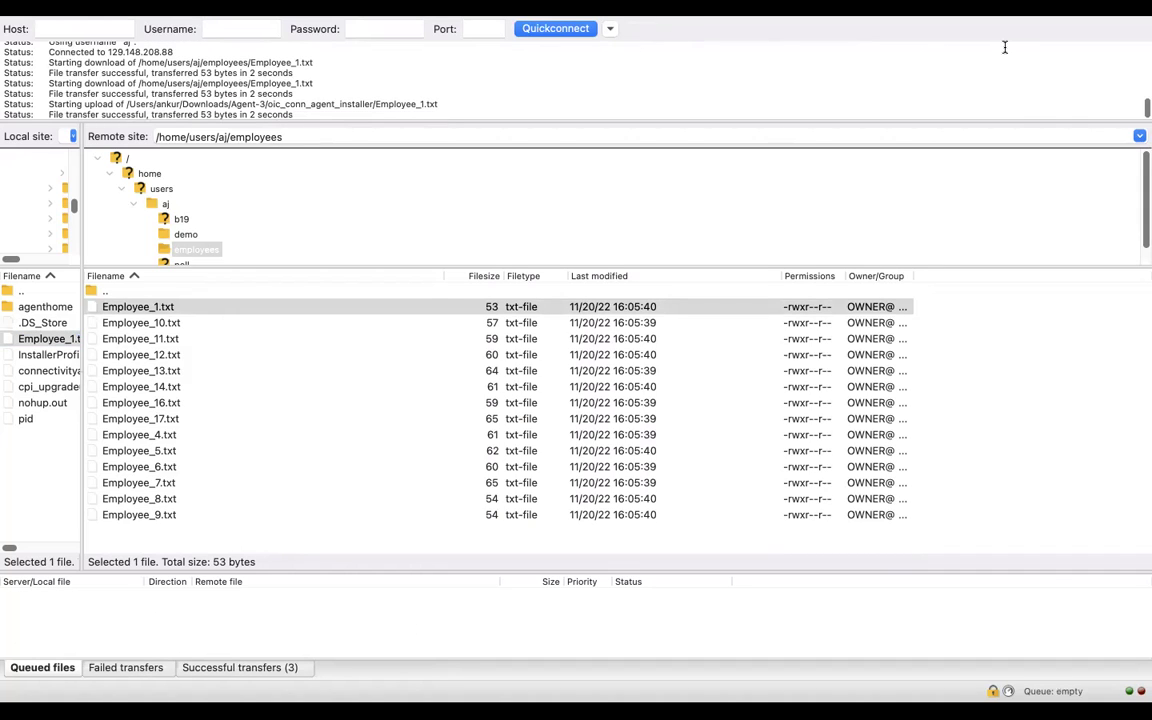
Step: Open the remote Employee_1.txt for viewing, using the system association for txt files
left_click(224, 310)
right_click(224, 310)
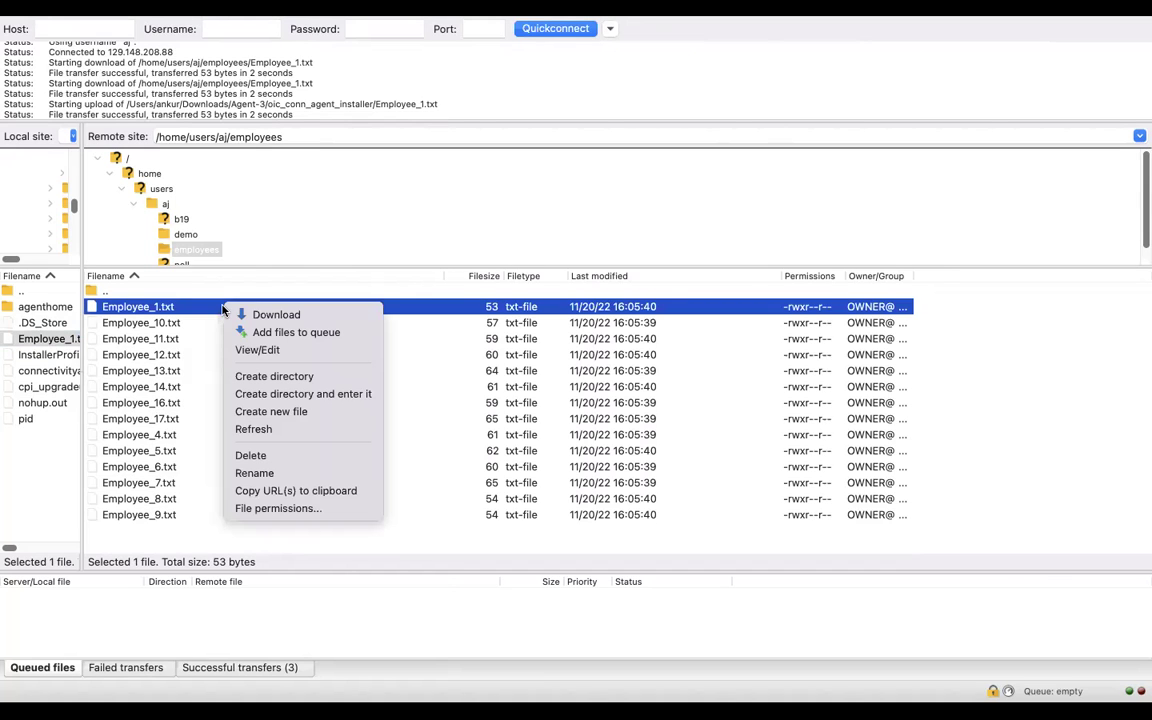
left_click(285, 350)
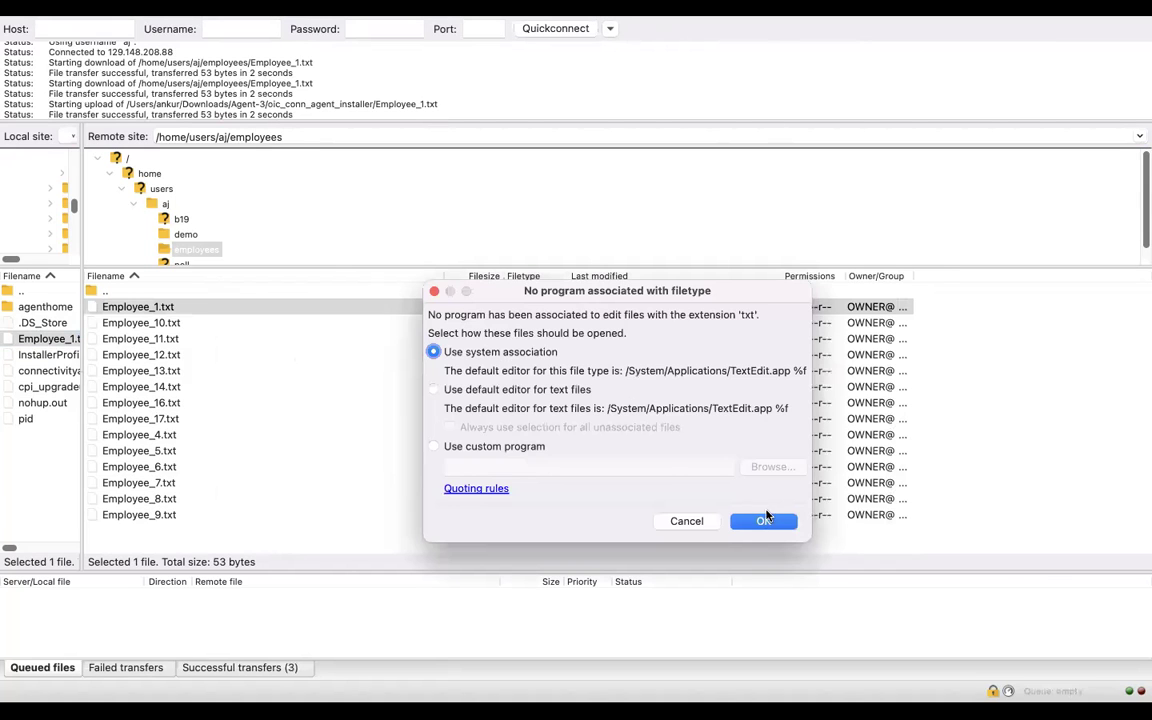
left_click(762, 522)
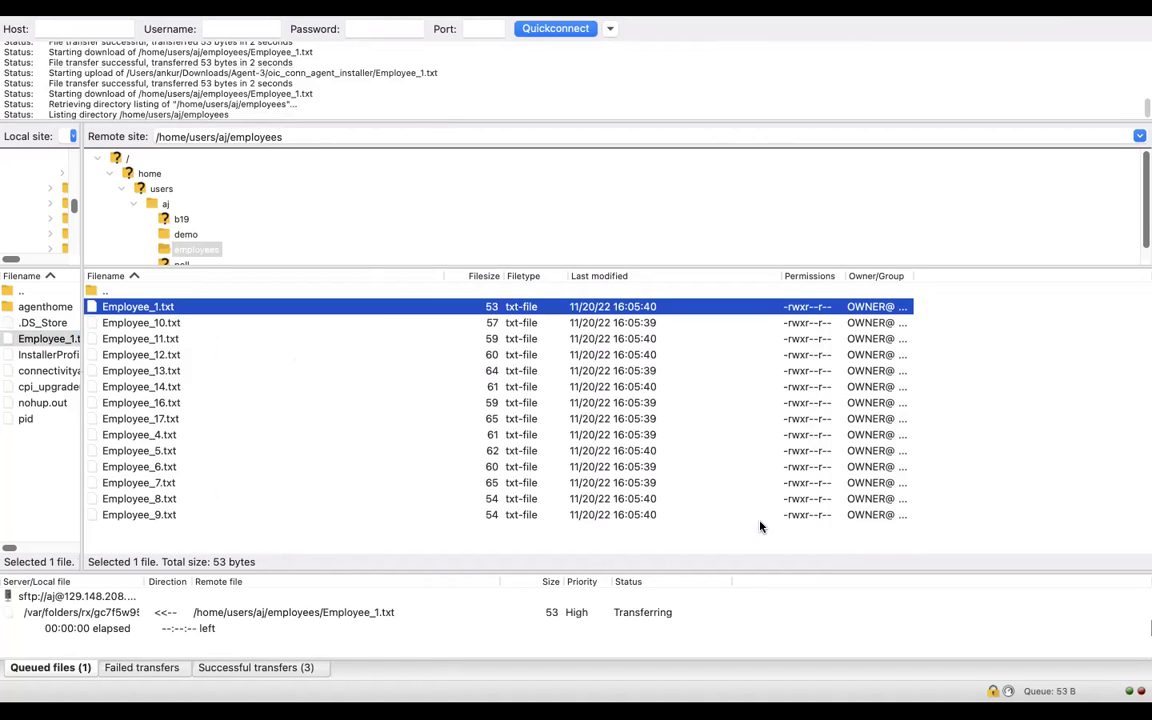